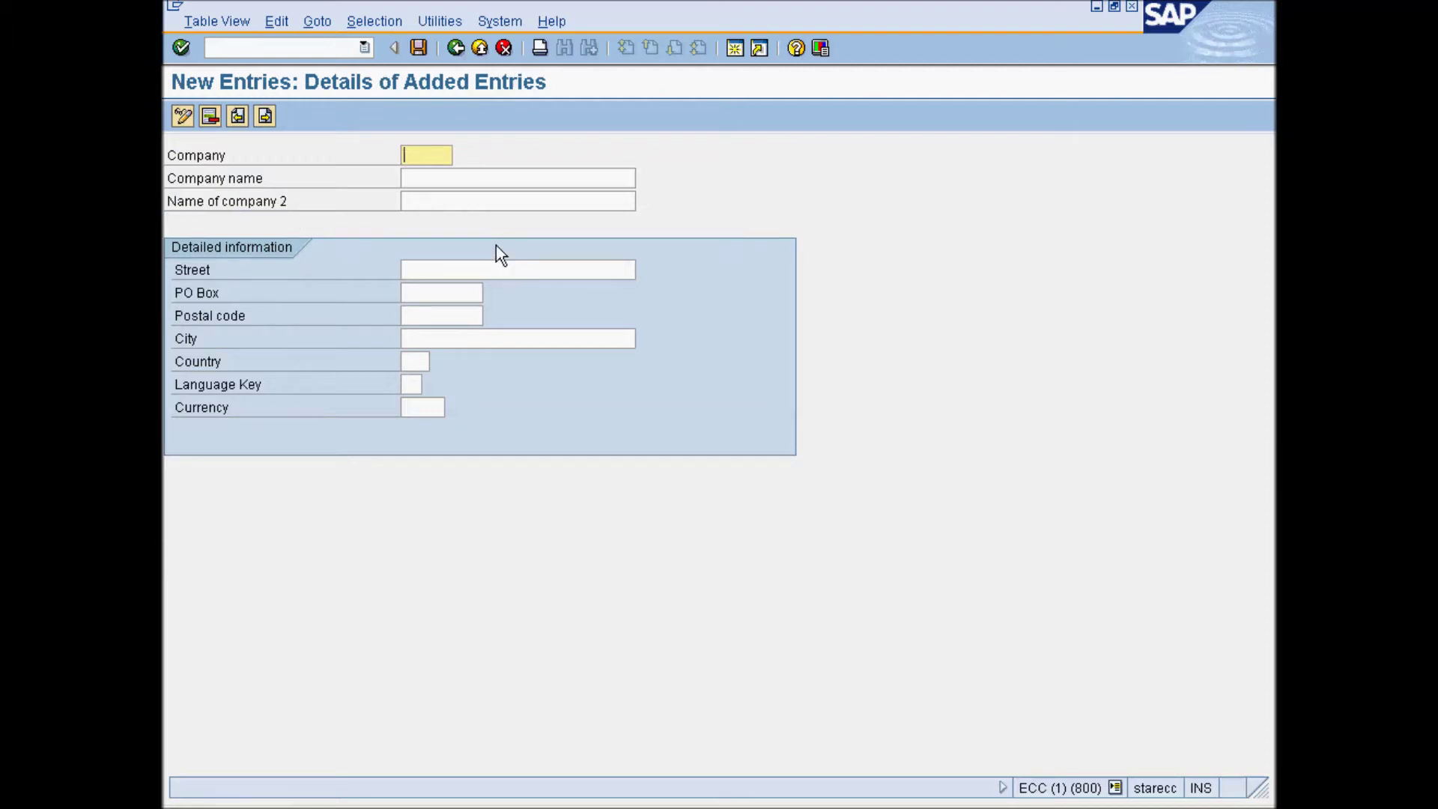
Step: Enter company XYZ and pick XYZ CO. LTD as its name
{"action": "type", "text": "XYZ"}
{"action": "key", "text": "BackSpace"}
{"action": "type", "text": "Z"}
{"action": "key", "text": "Tab"}
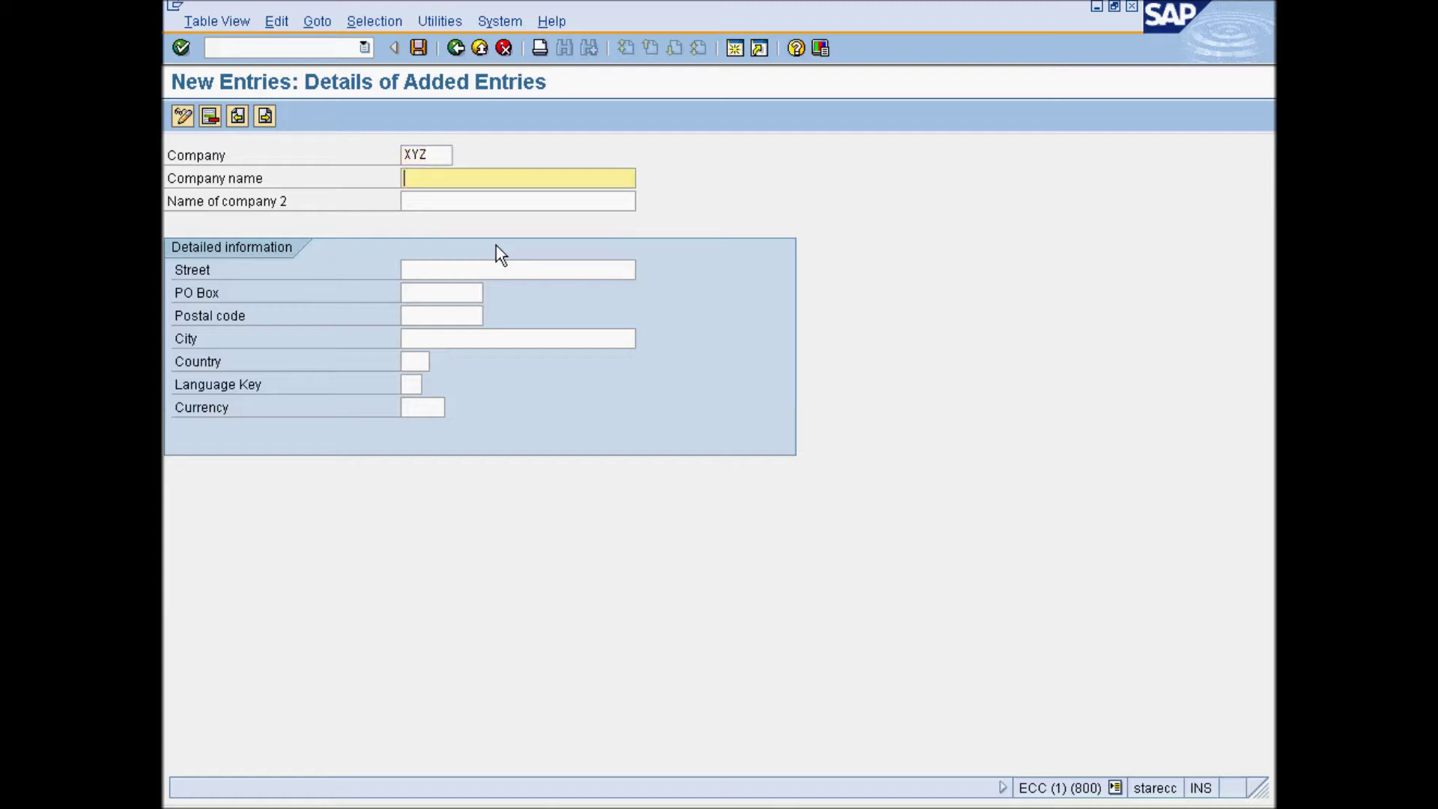
{"action": "type", "text": "XYZ"}
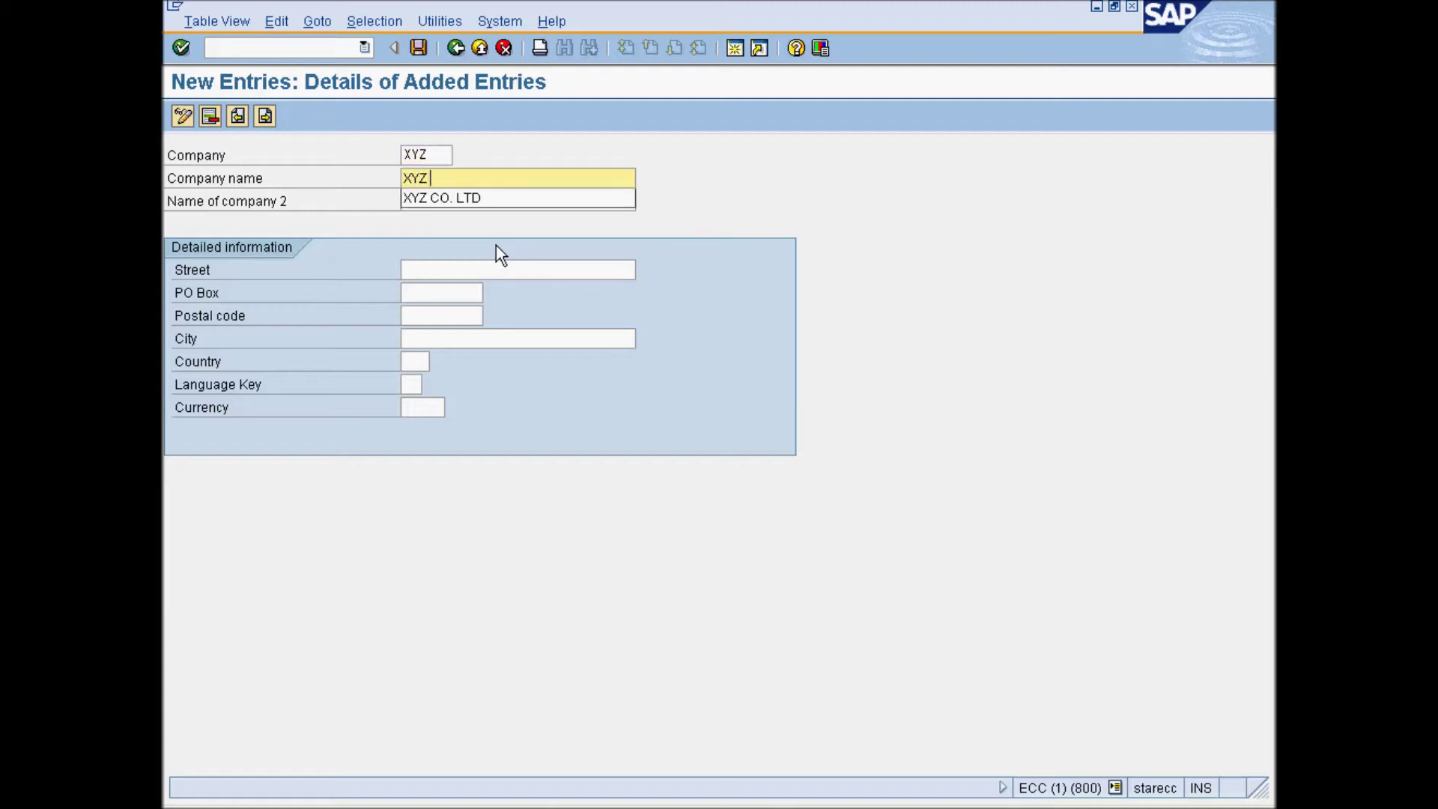
{"action": "key", "text": "Down"}
{"action": "key", "text": "Return"}
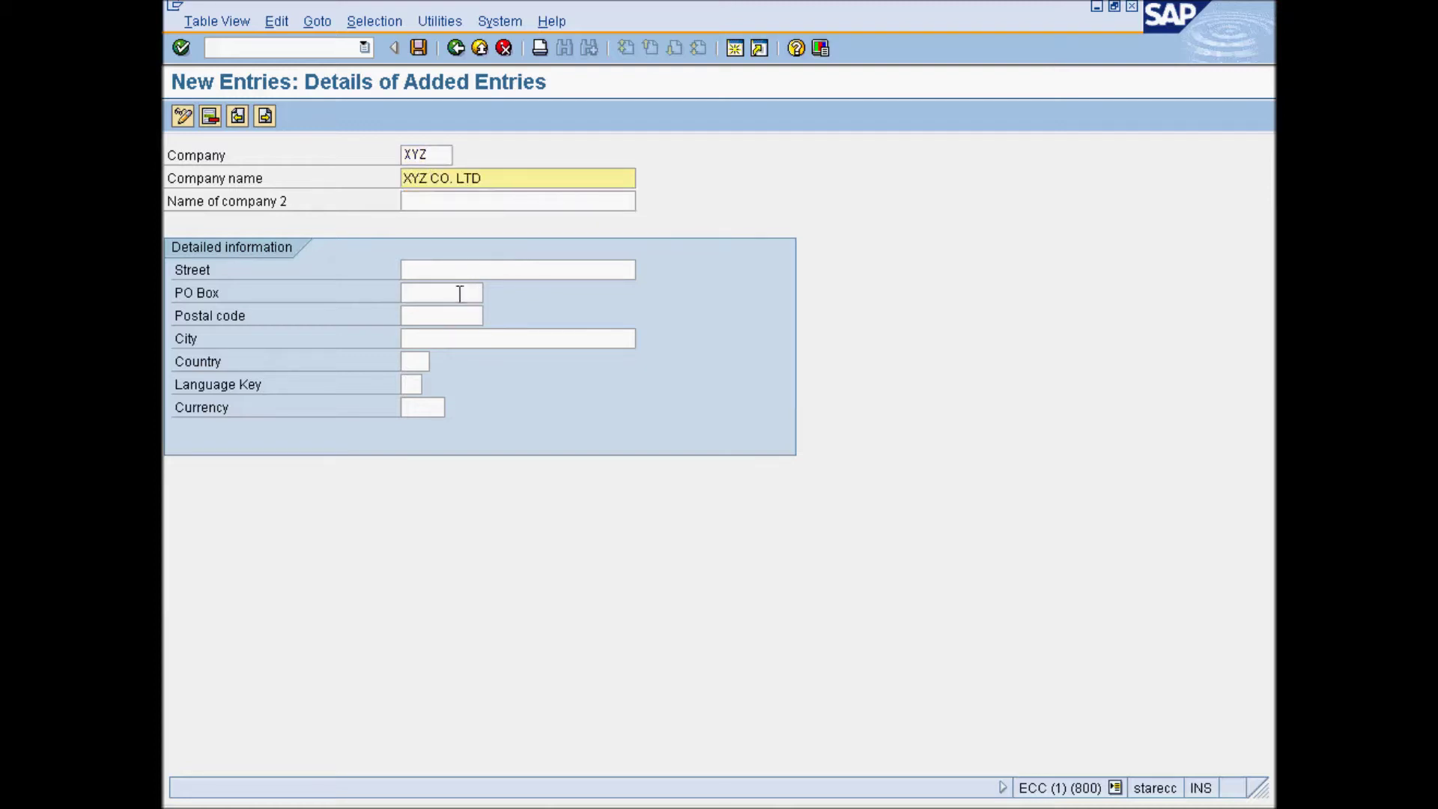
Step: Set the company's country to India (IN) and check the entries
{"action": "left_click", "coordinate": [425, 363]}
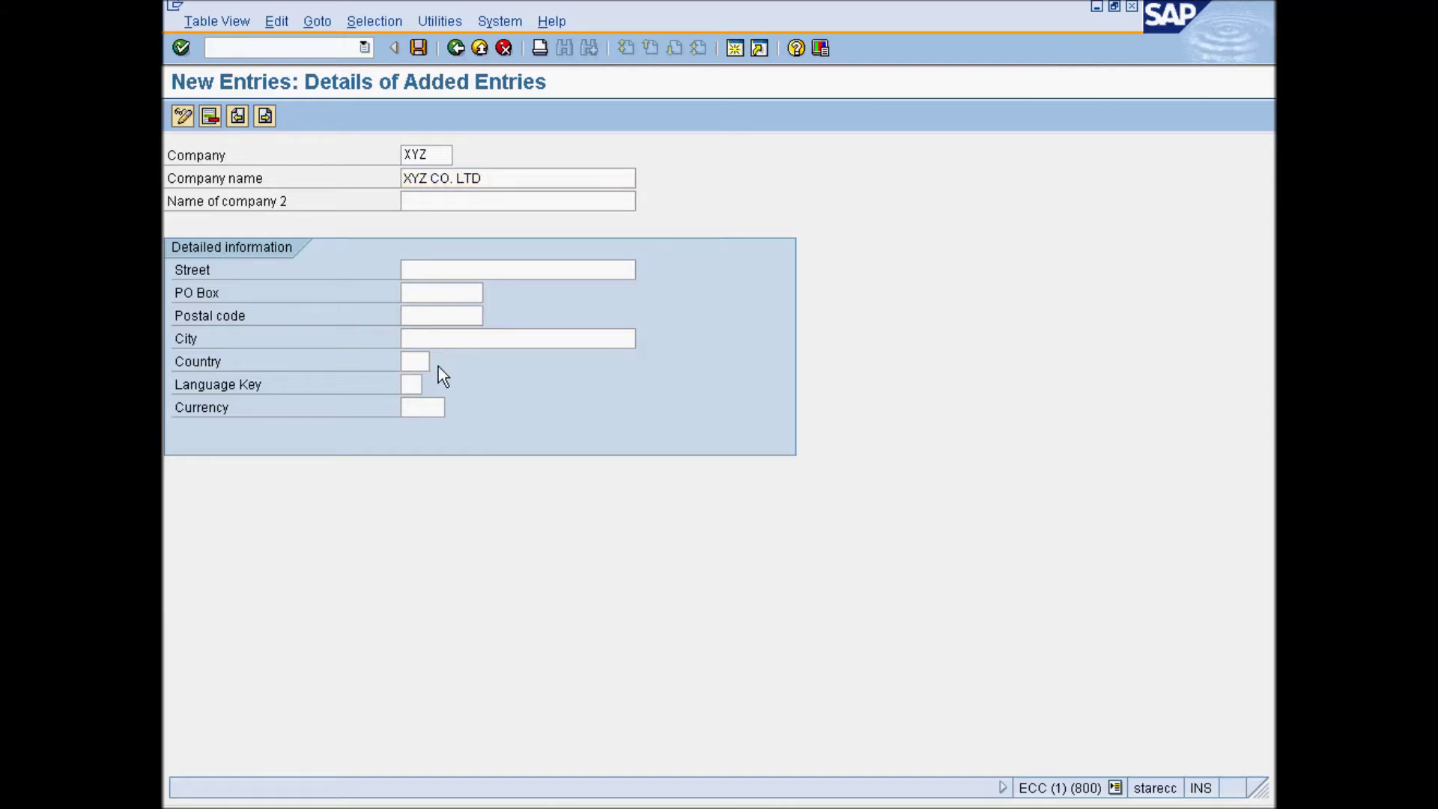
{"action": "left_click", "coordinate": [440, 362]}
{"action": "left_click", "coordinate": [812, 679]}
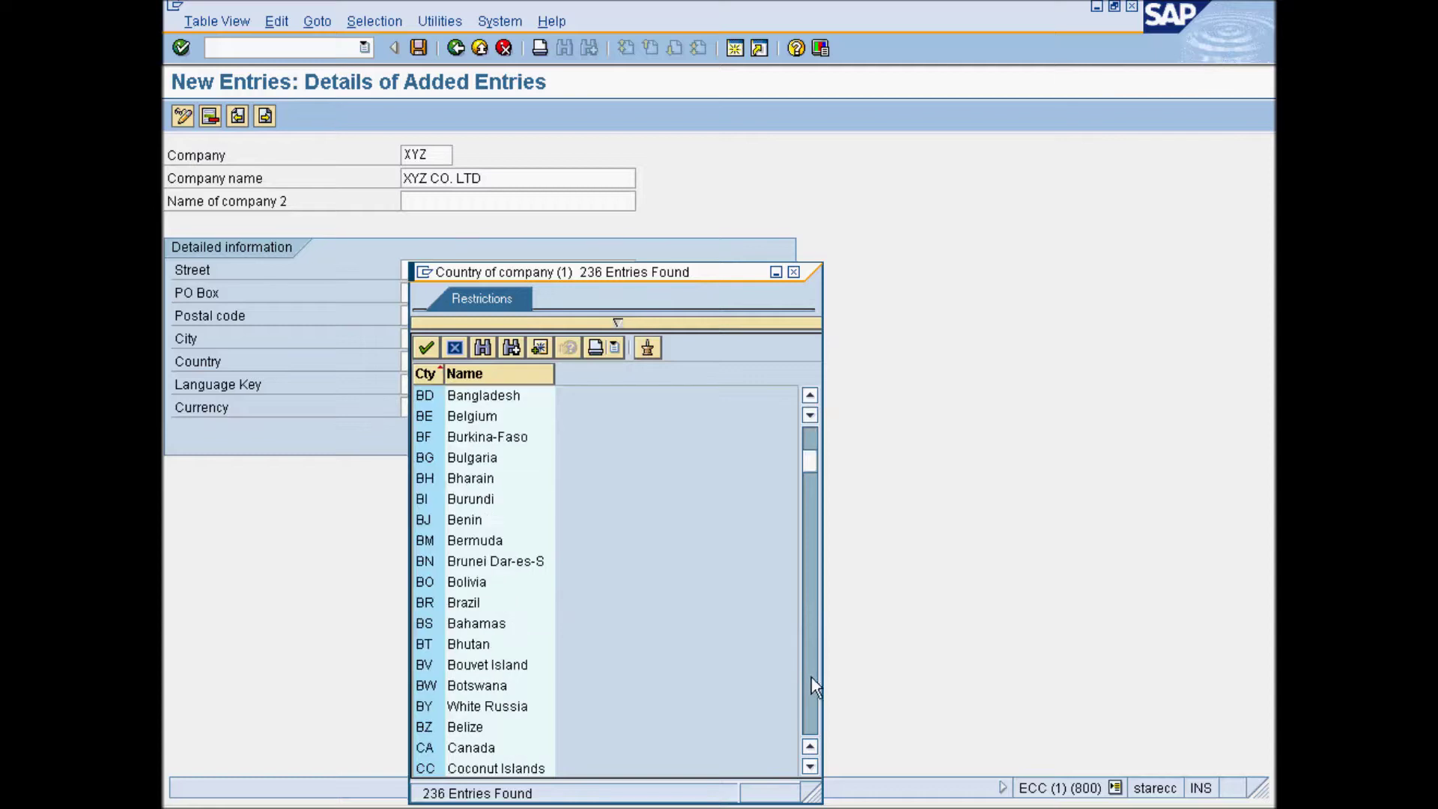
{"action": "left_click", "coordinate": [812, 675]}
{"action": "left_click", "coordinate": [812, 675]}
{"action": "left_click", "coordinate": [812, 676]}
{"action": "left_click", "coordinate": [812, 676]}
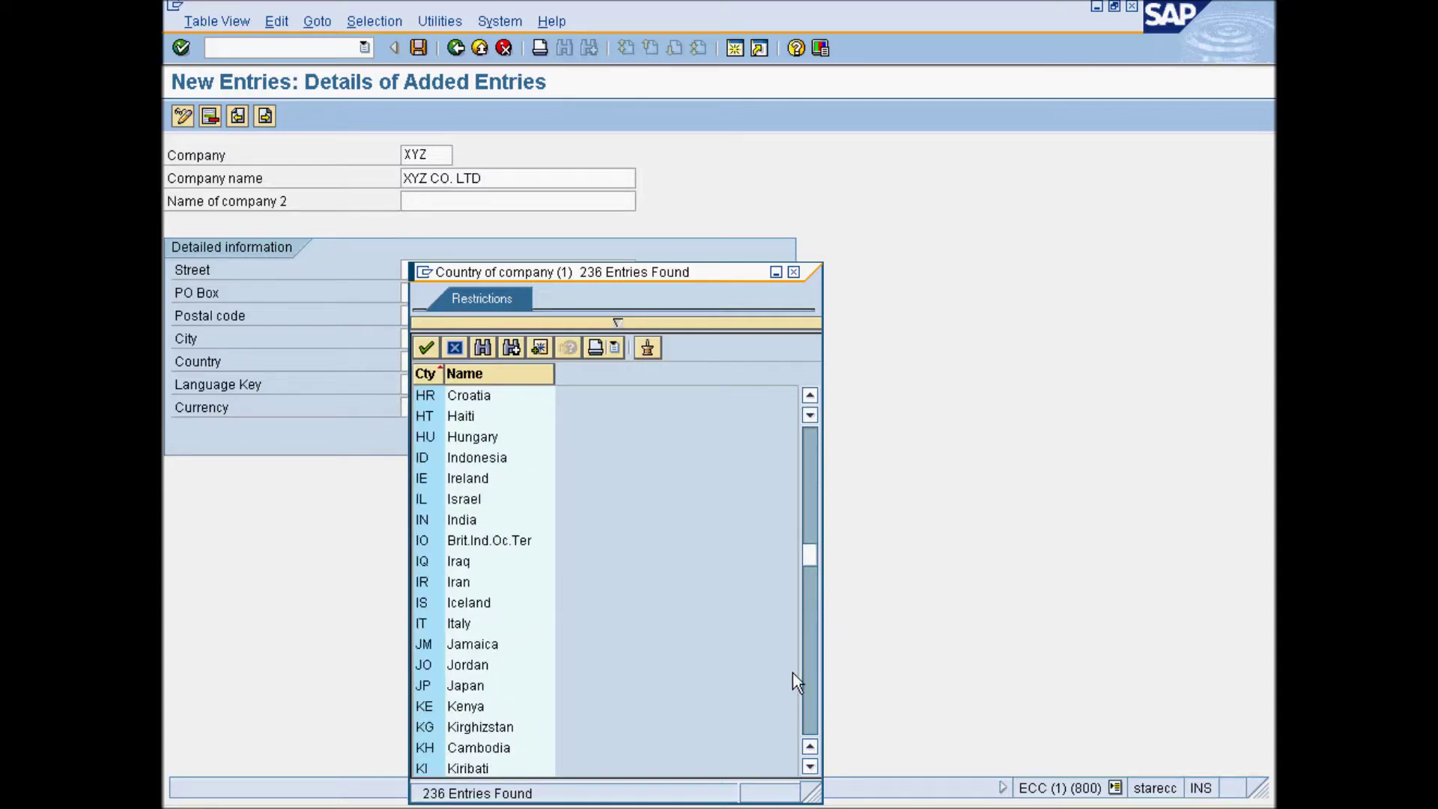
{"action": "left_click", "coordinate": [458, 522]}
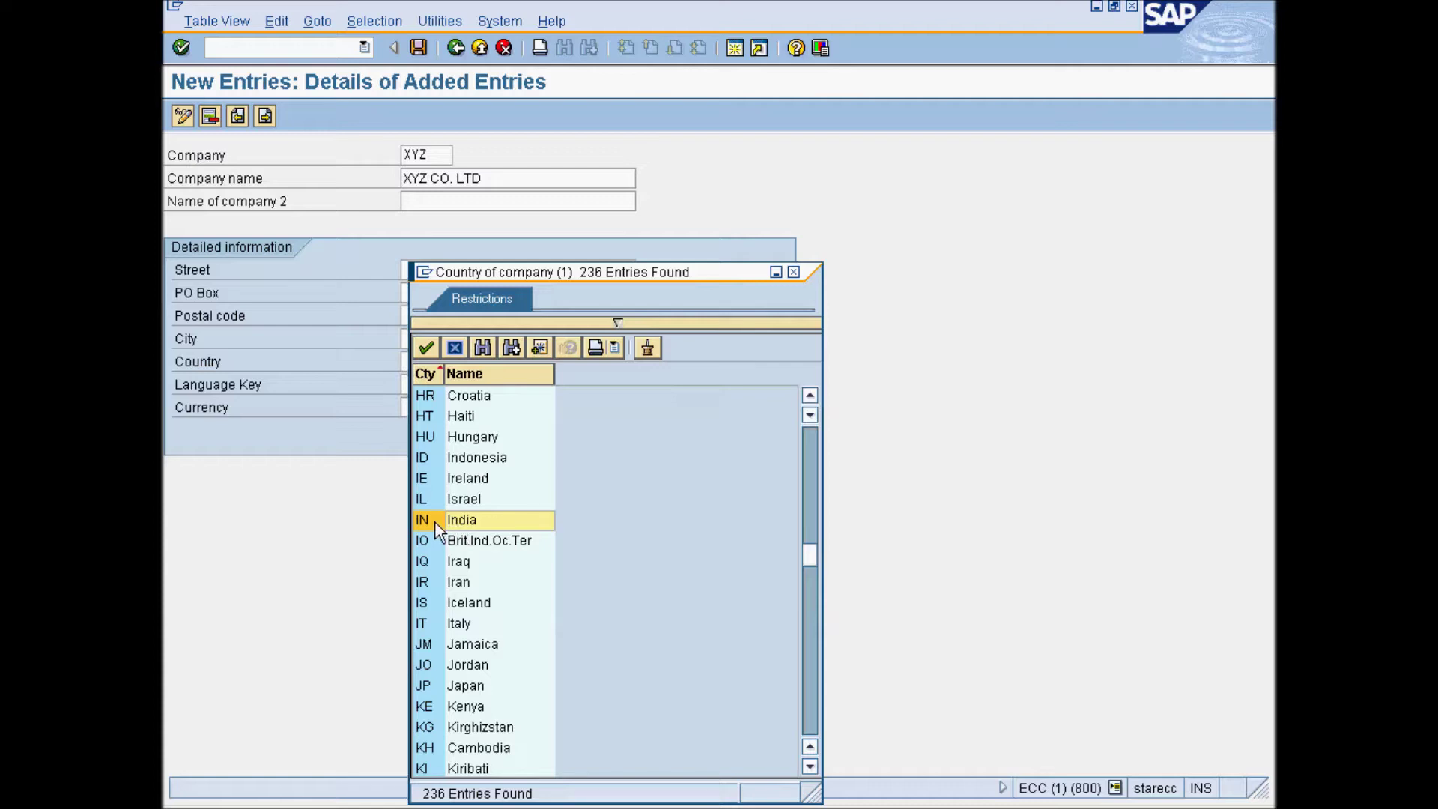
{"action": "double_click", "coordinate": [437, 530]}
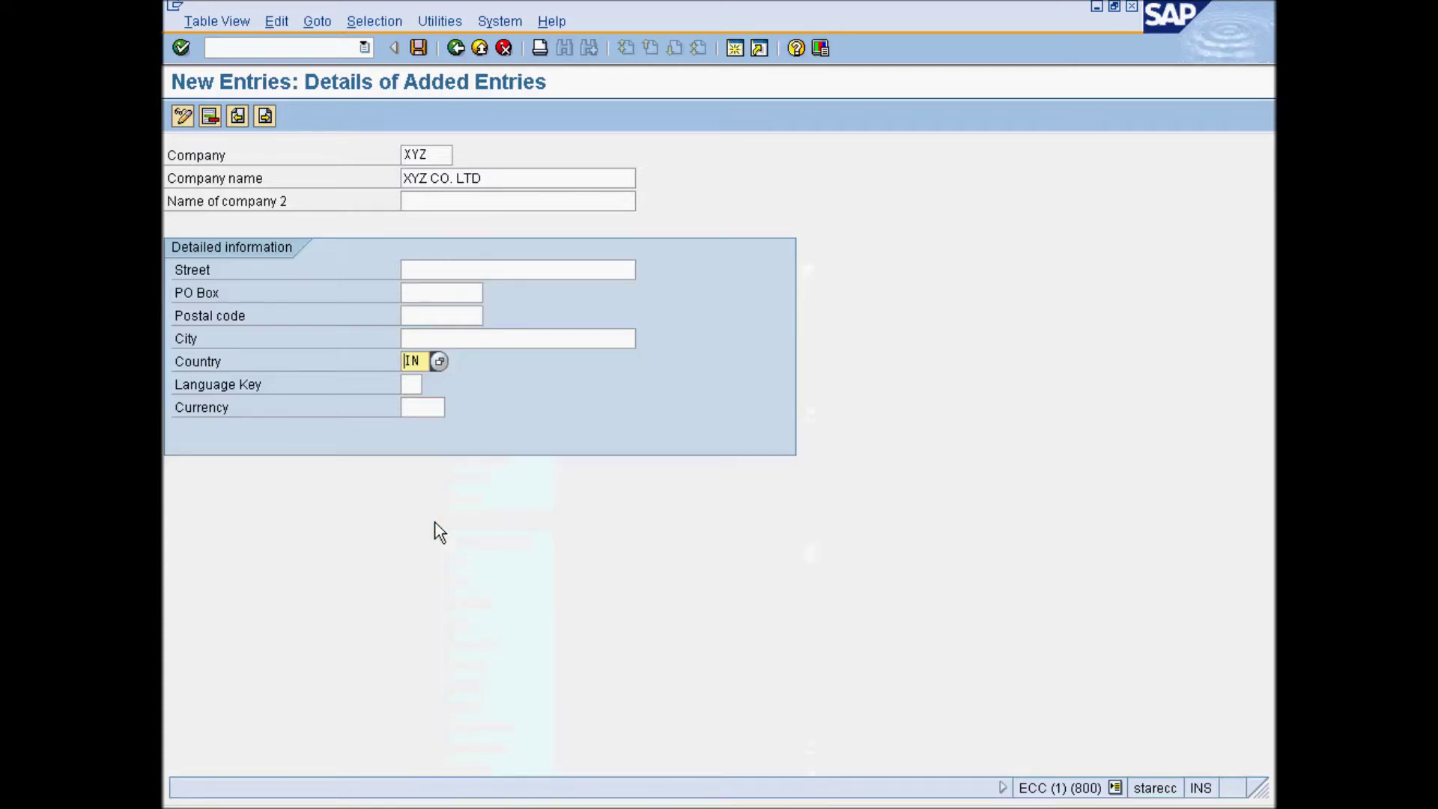
{"action": "key", "text": "Return"}
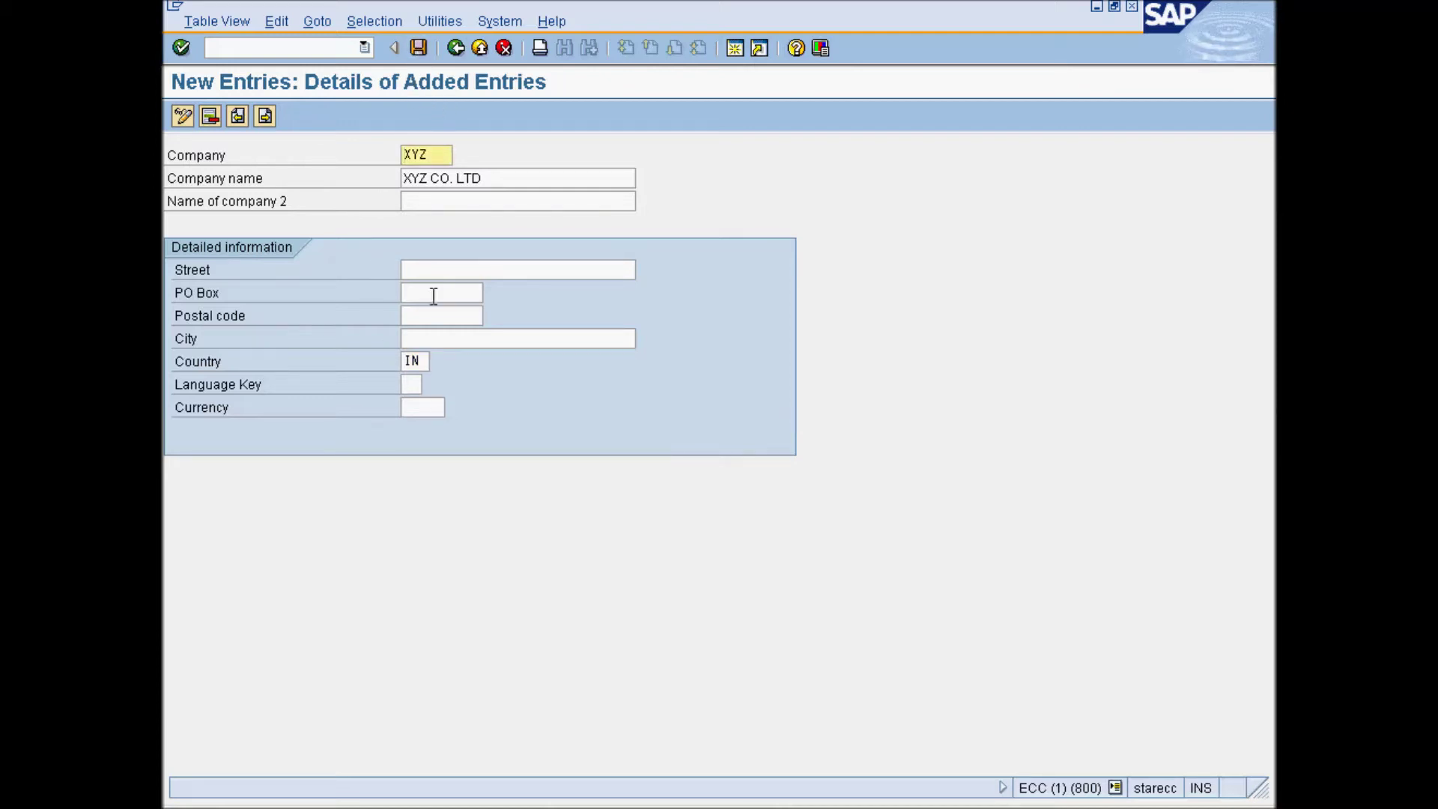
Step: Save company XYZ under the customizing request and go back to the IMG tree
{"action": "left_click", "coordinate": [418, 48]}
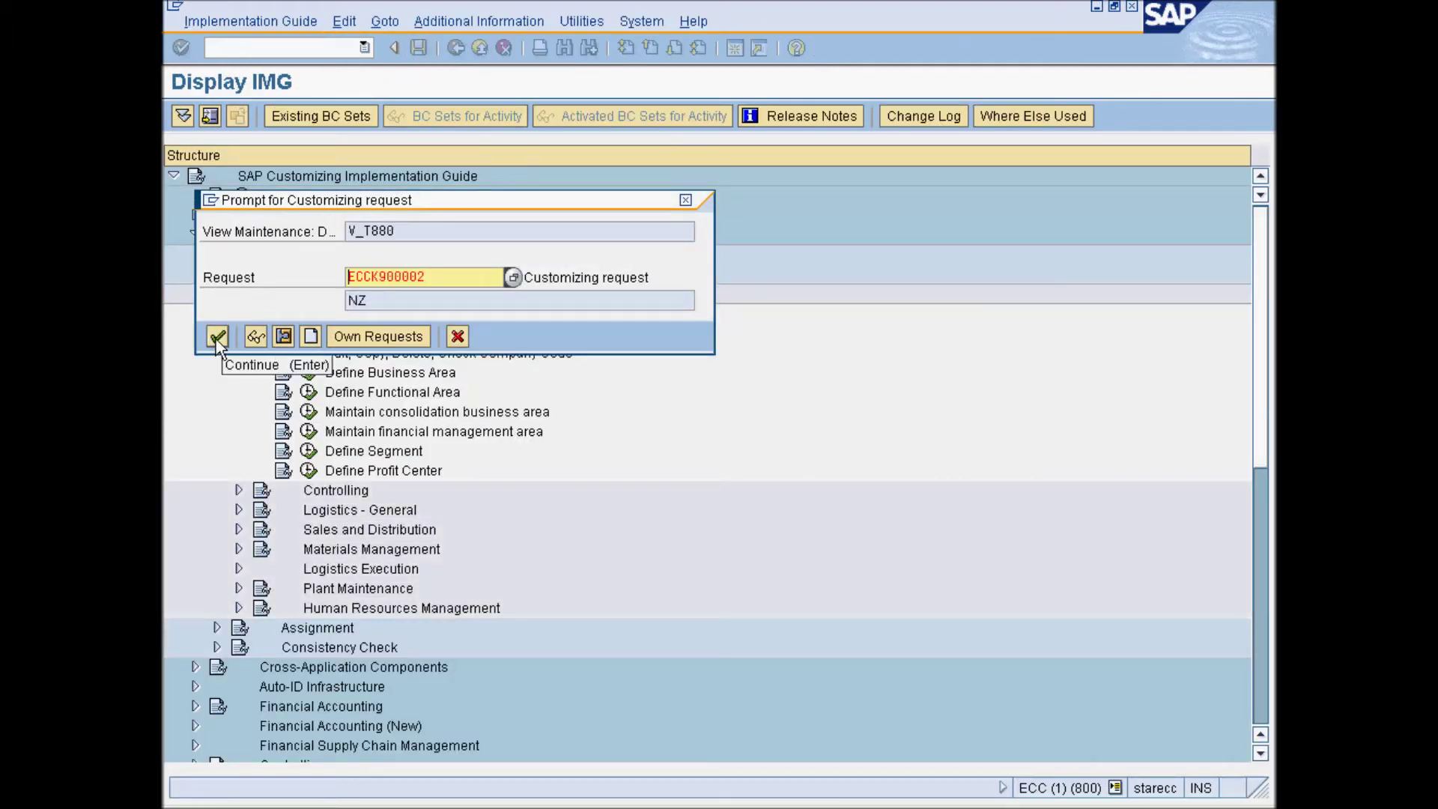
{"action": "left_click", "coordinate": [216, 337]}
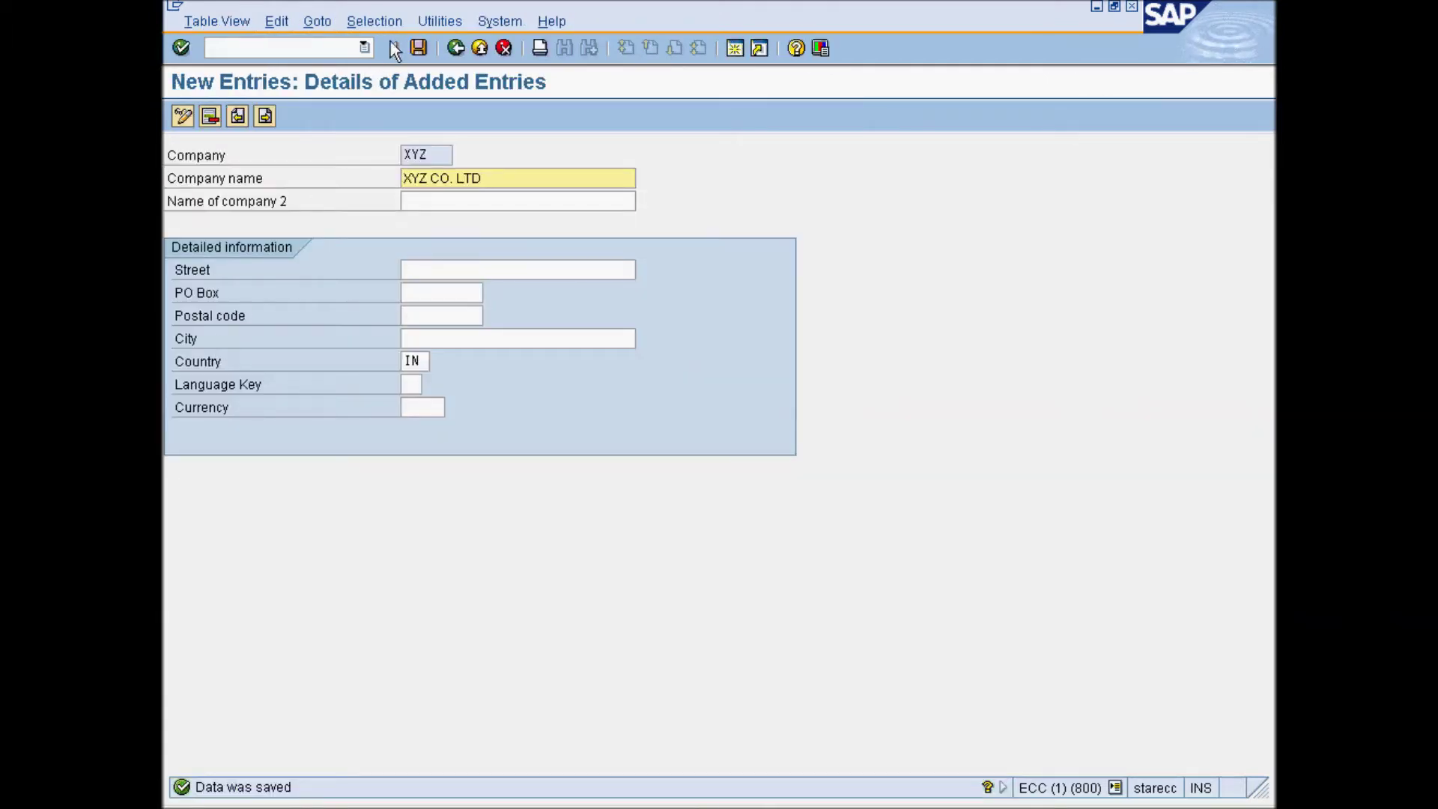
{"action": "left_click", "coordinate": [453, 49]}
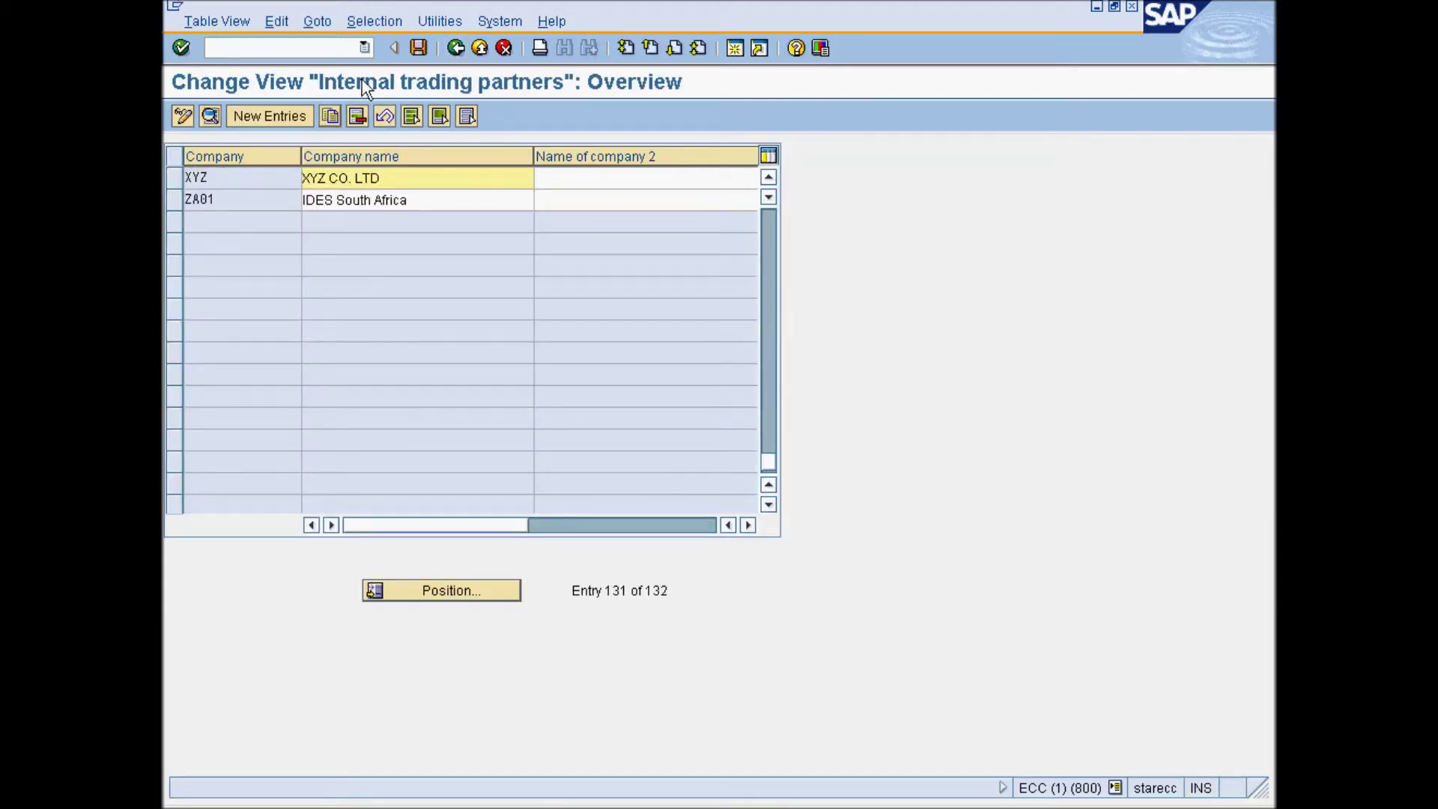
{"action": "left_click", "coordinate": [450, 49]}
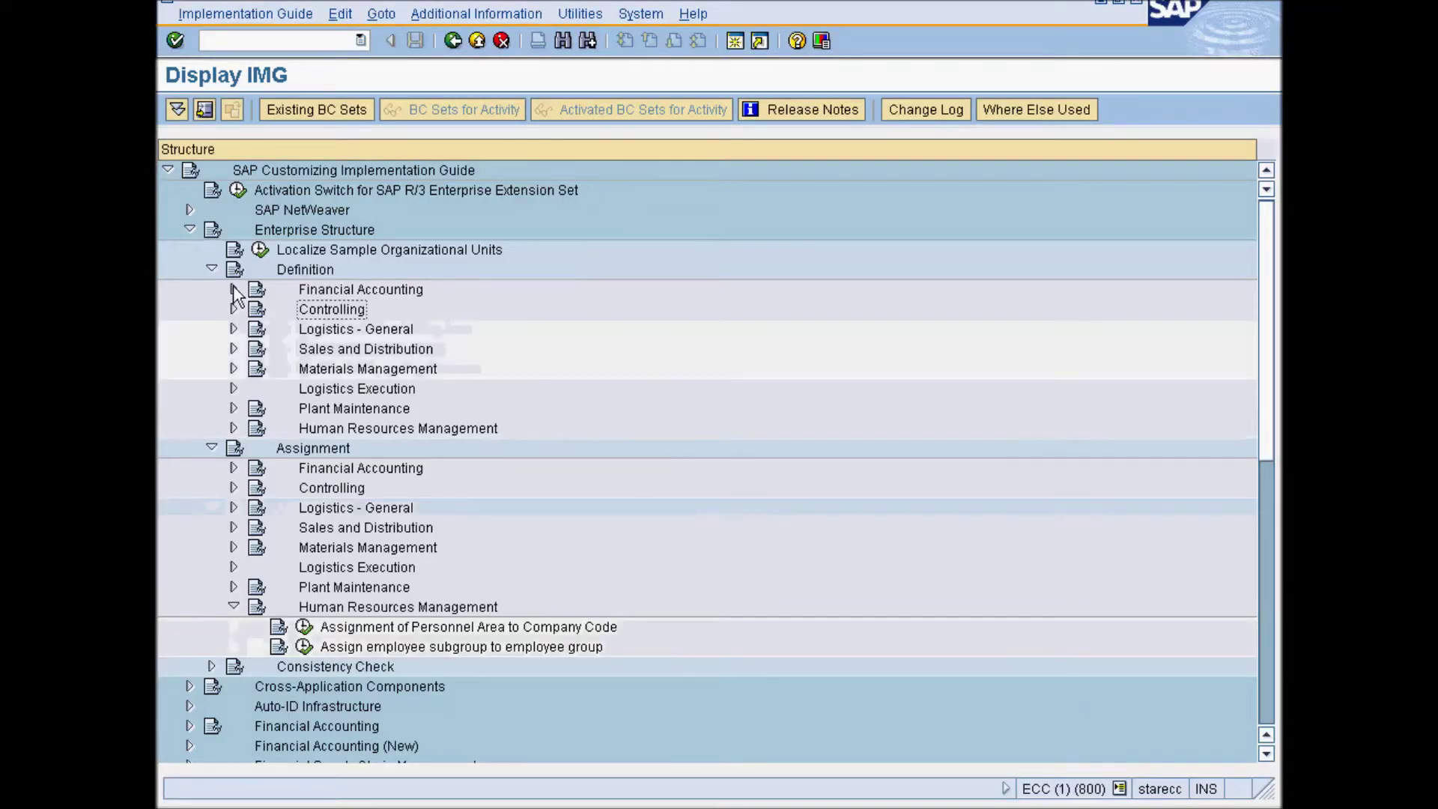
Step: Open Edit Company Code Data under Financial Accounting and start a new entry
{"action": "left_click", "coordinate": [233, 290]}
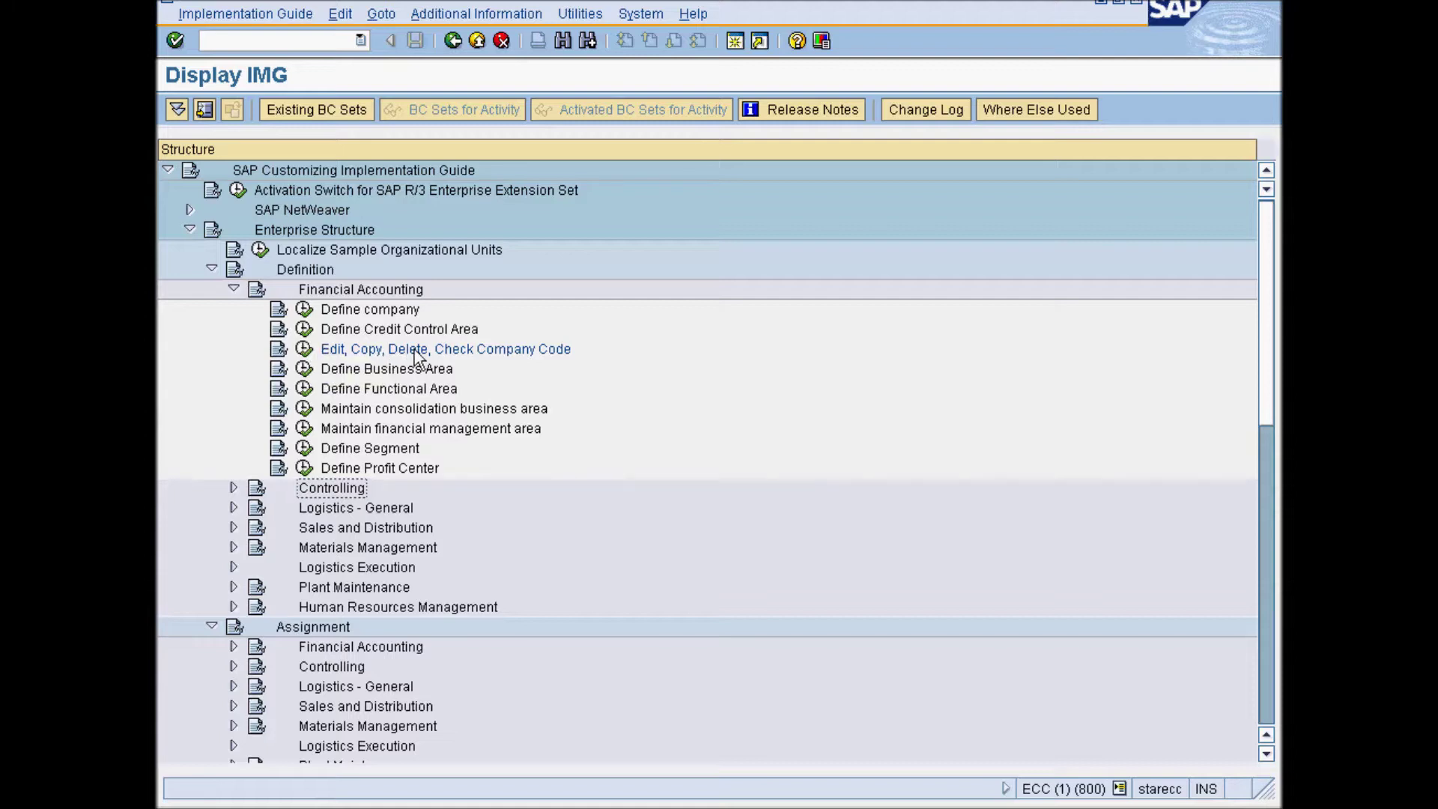
{"action": "left_click", "coordinate": [308, 352]}
{"action": "double_click", "coordinate": [369, 202]}
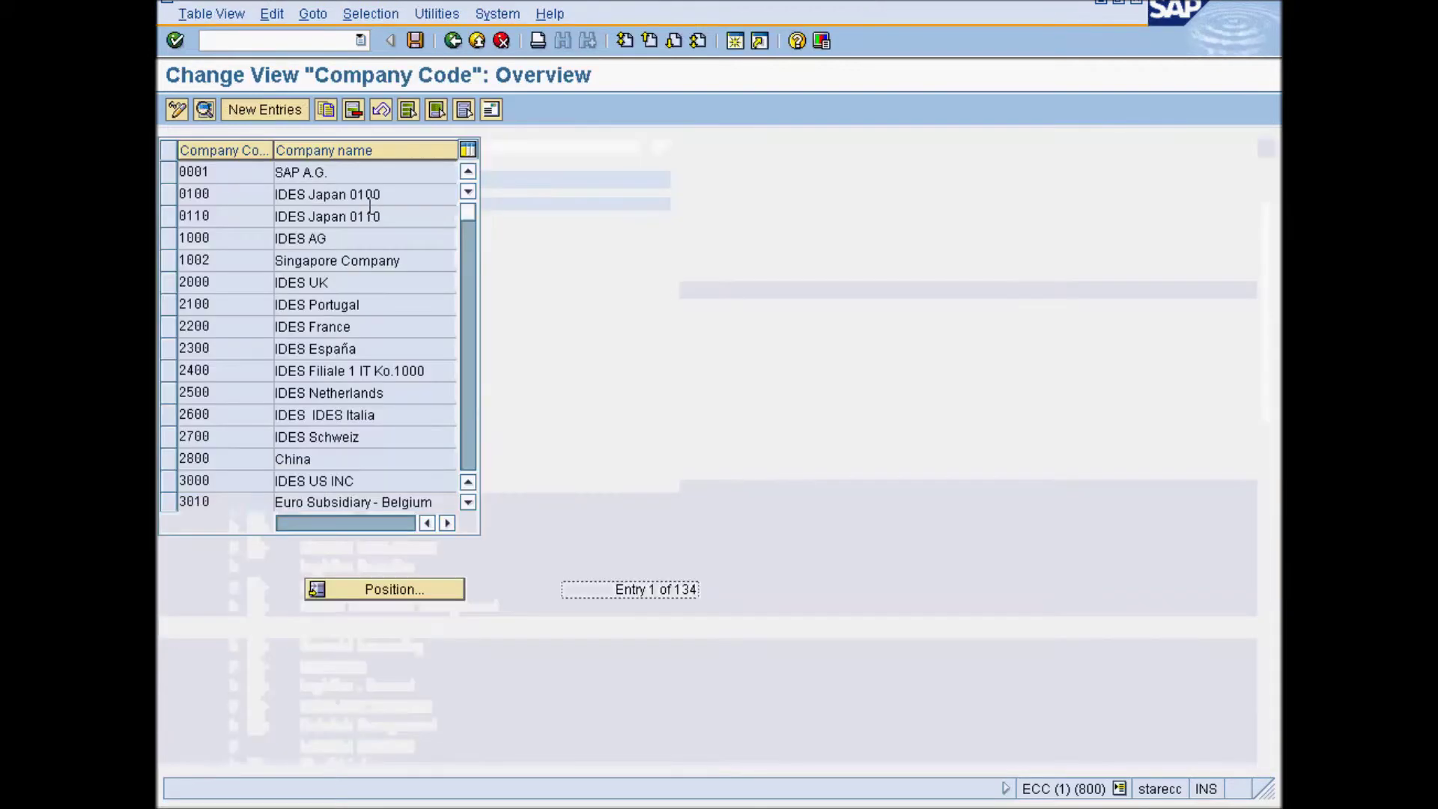
{"action": "left_click", "coordinate": [246, 114]}
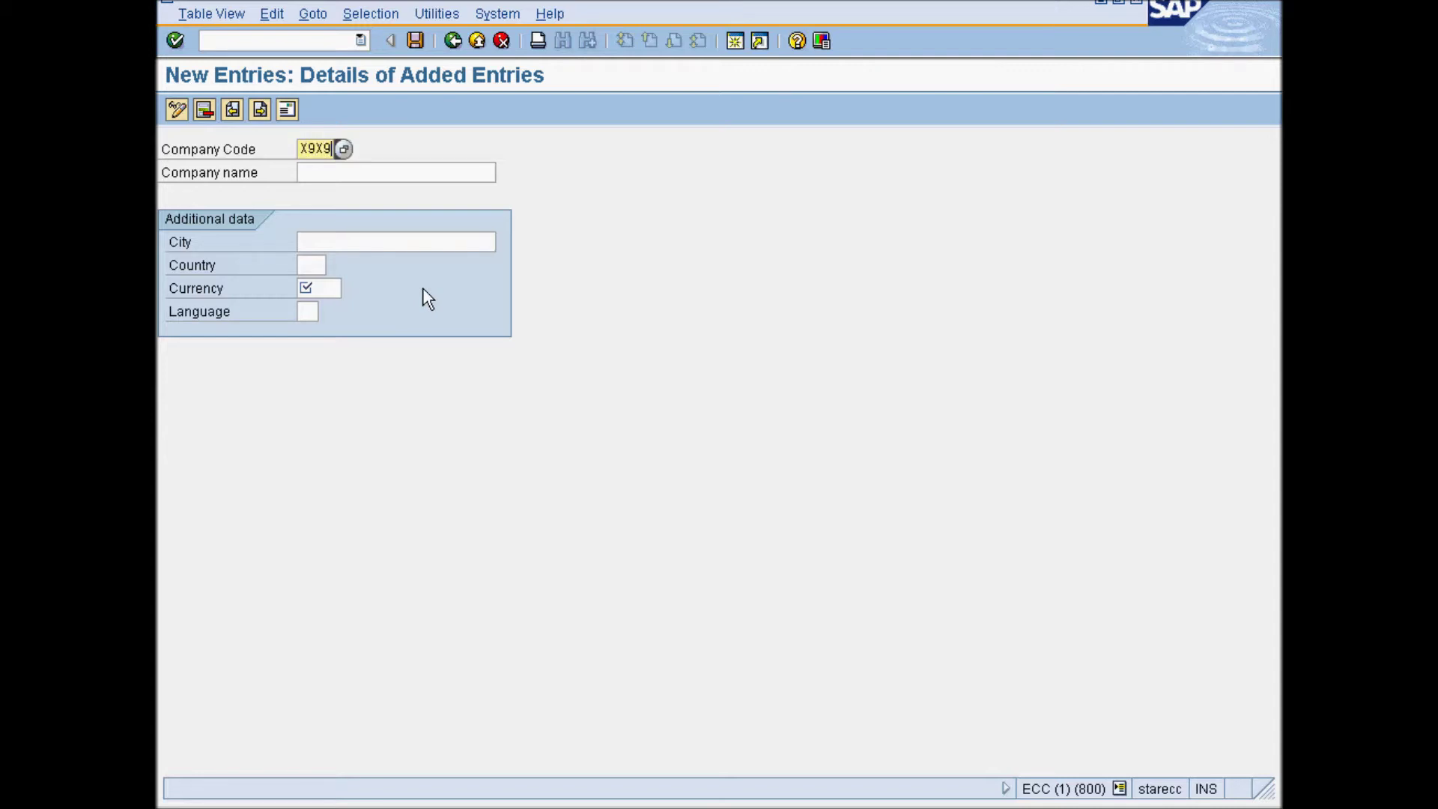
Step: Enter company code X9X9, XYZ Company, with currency INR and save it
{"action": "key", "text": "Tab"}
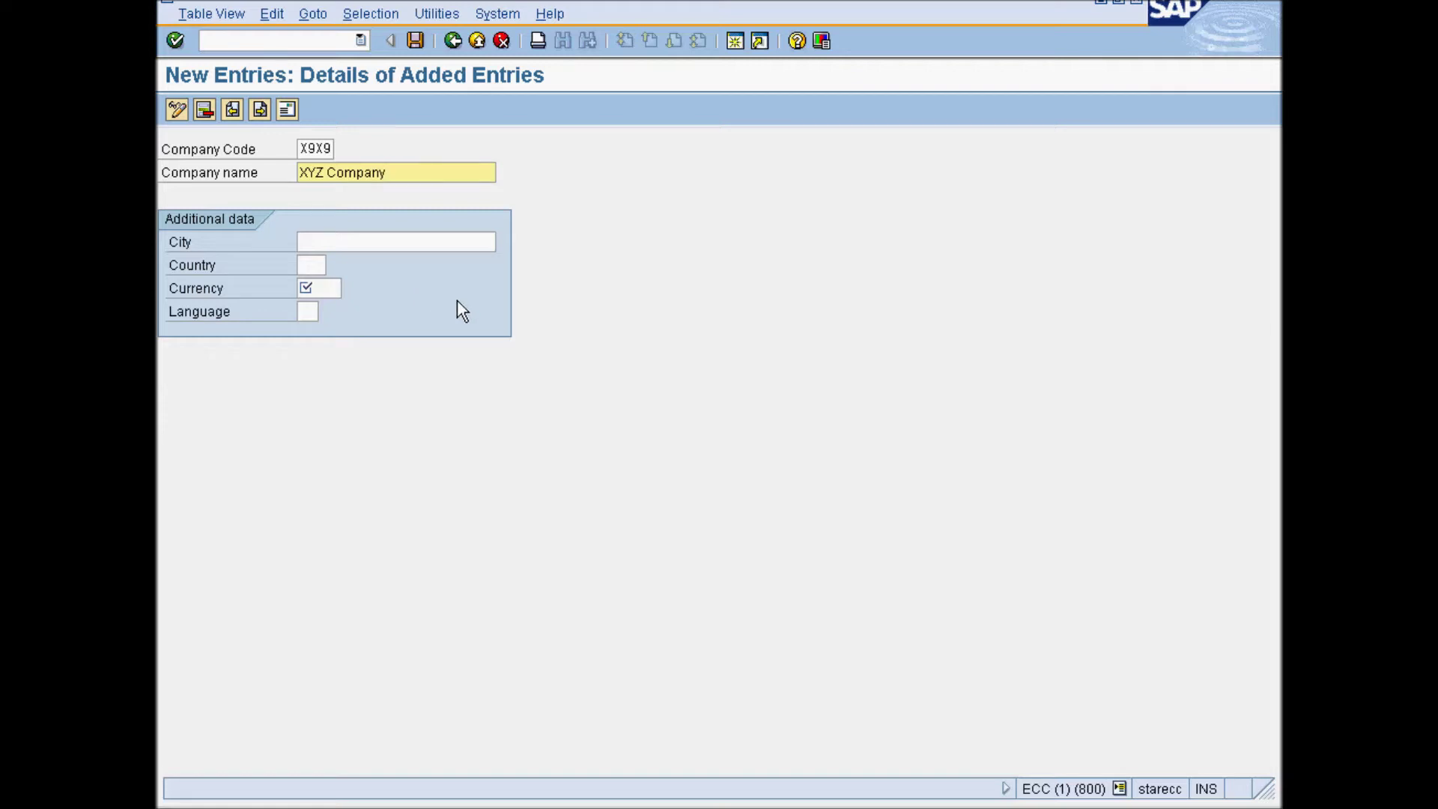
{"action": "left_click", "coordinate": [333, 292]}
{"action": "left_click", "coordinate": [344, 286]}
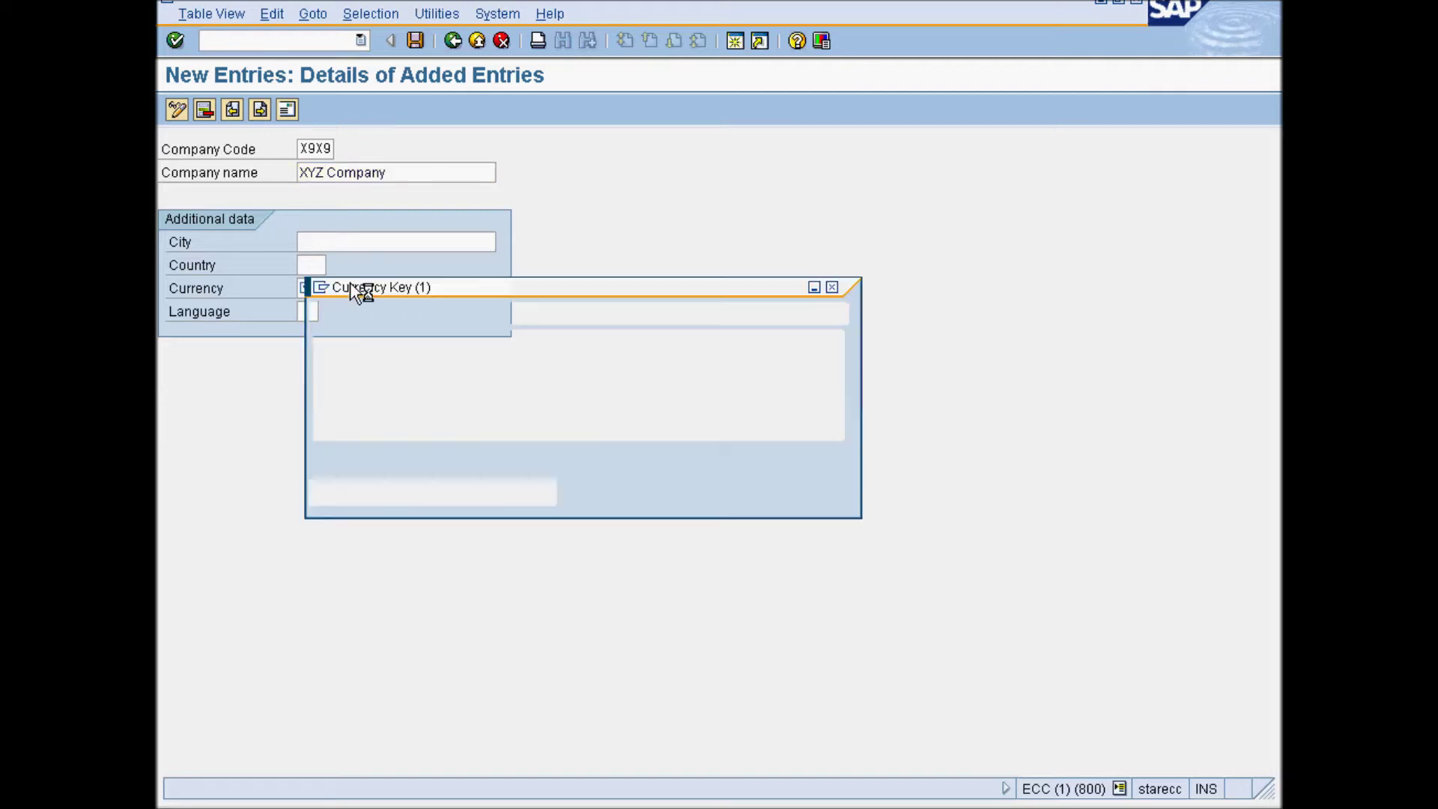
{"action": "scroll", "coordinate": [460, 667], "scroll_direction": "down", "scroll_amount": 20}
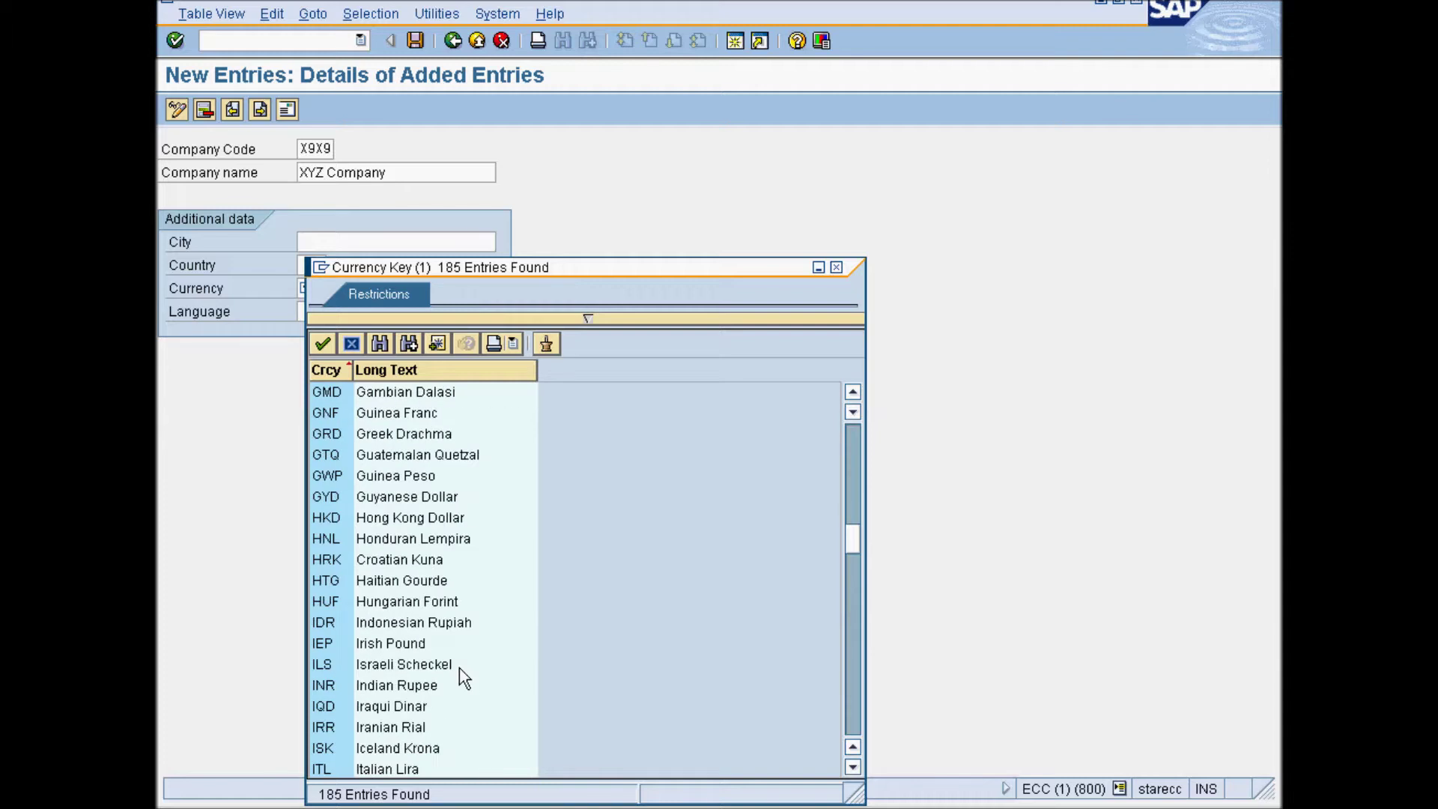
{"action": "left_click", "coordinate": [425, 689]}
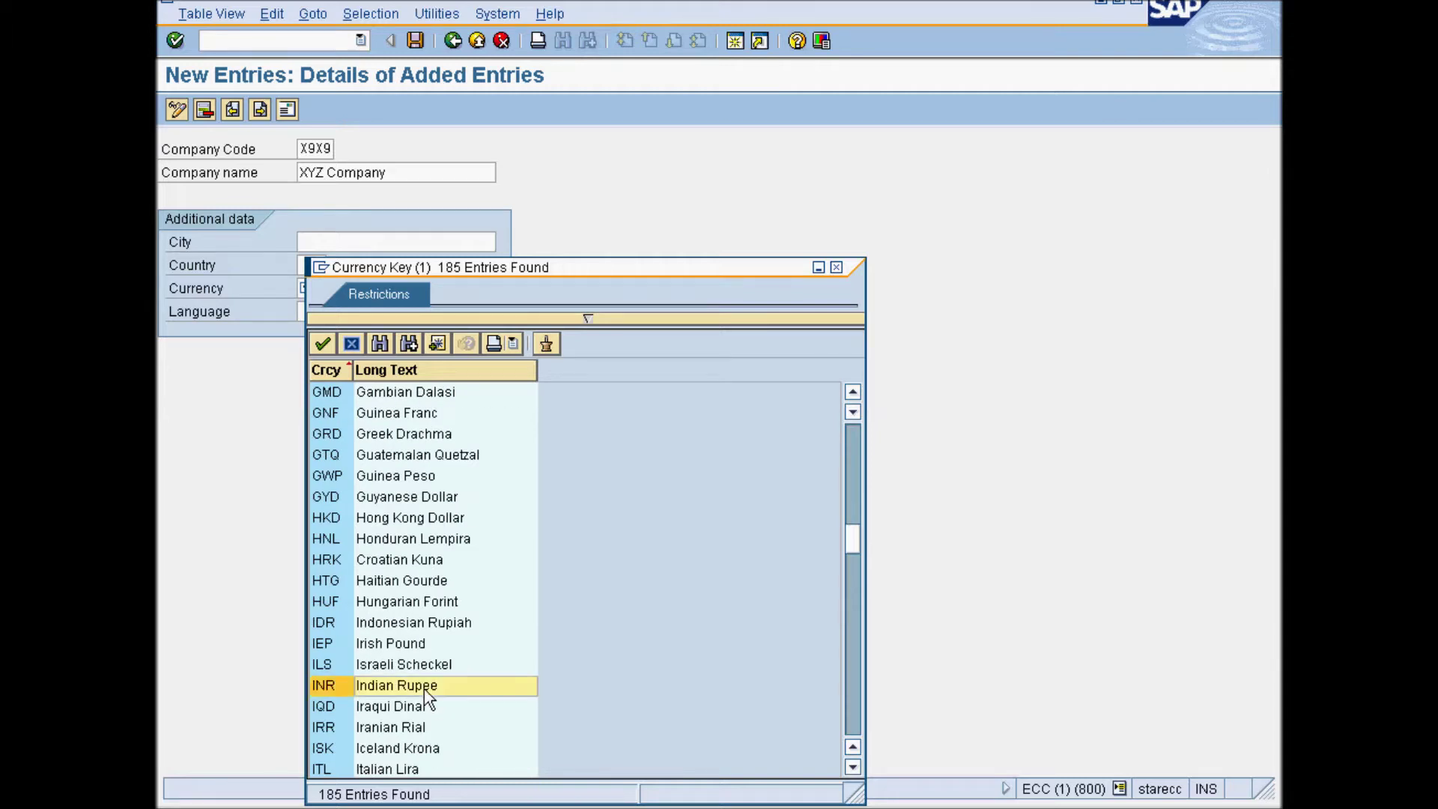
{"action": "left_click", "coordinate": [424, 689]}
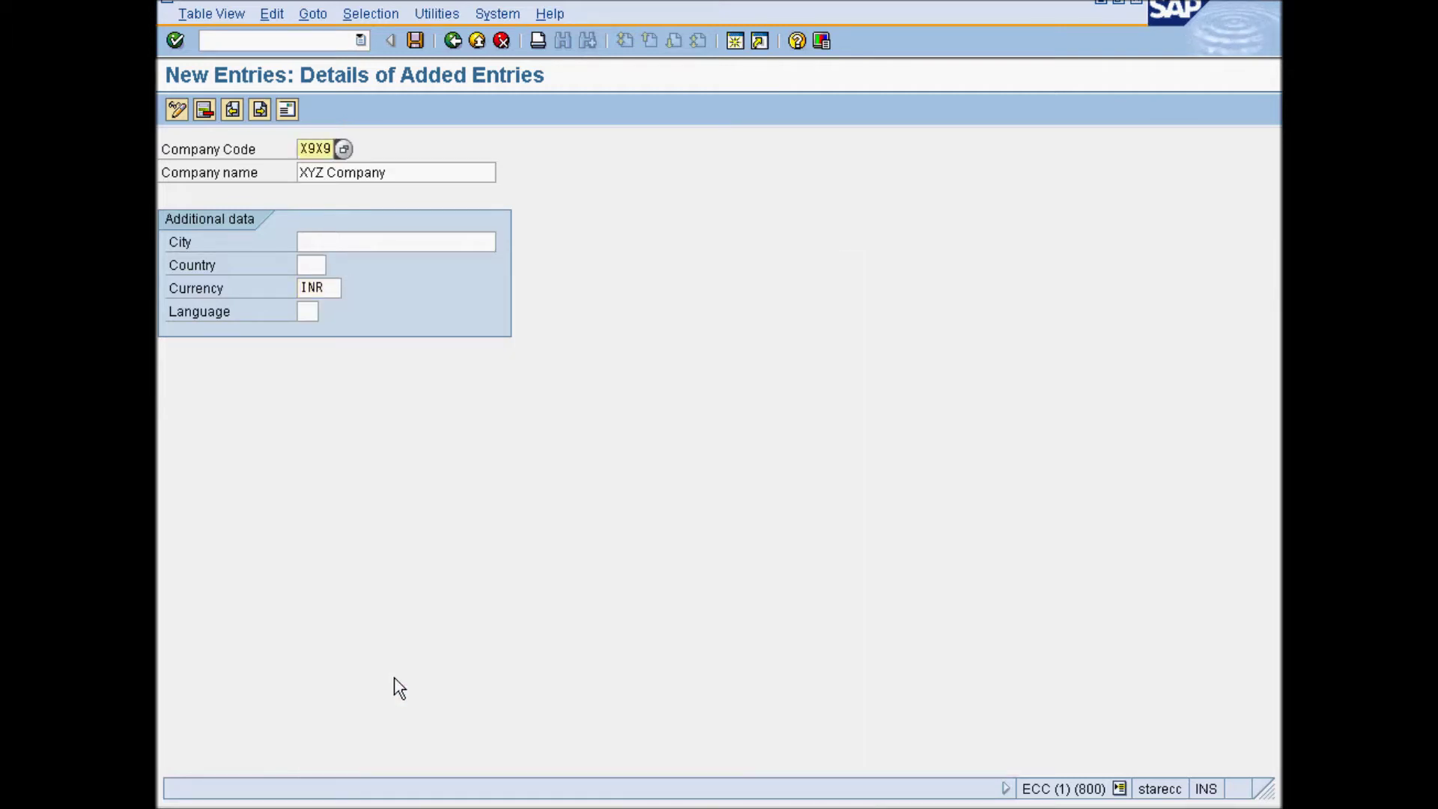
{"action": "left_click", "coordinate": [415, 42]}
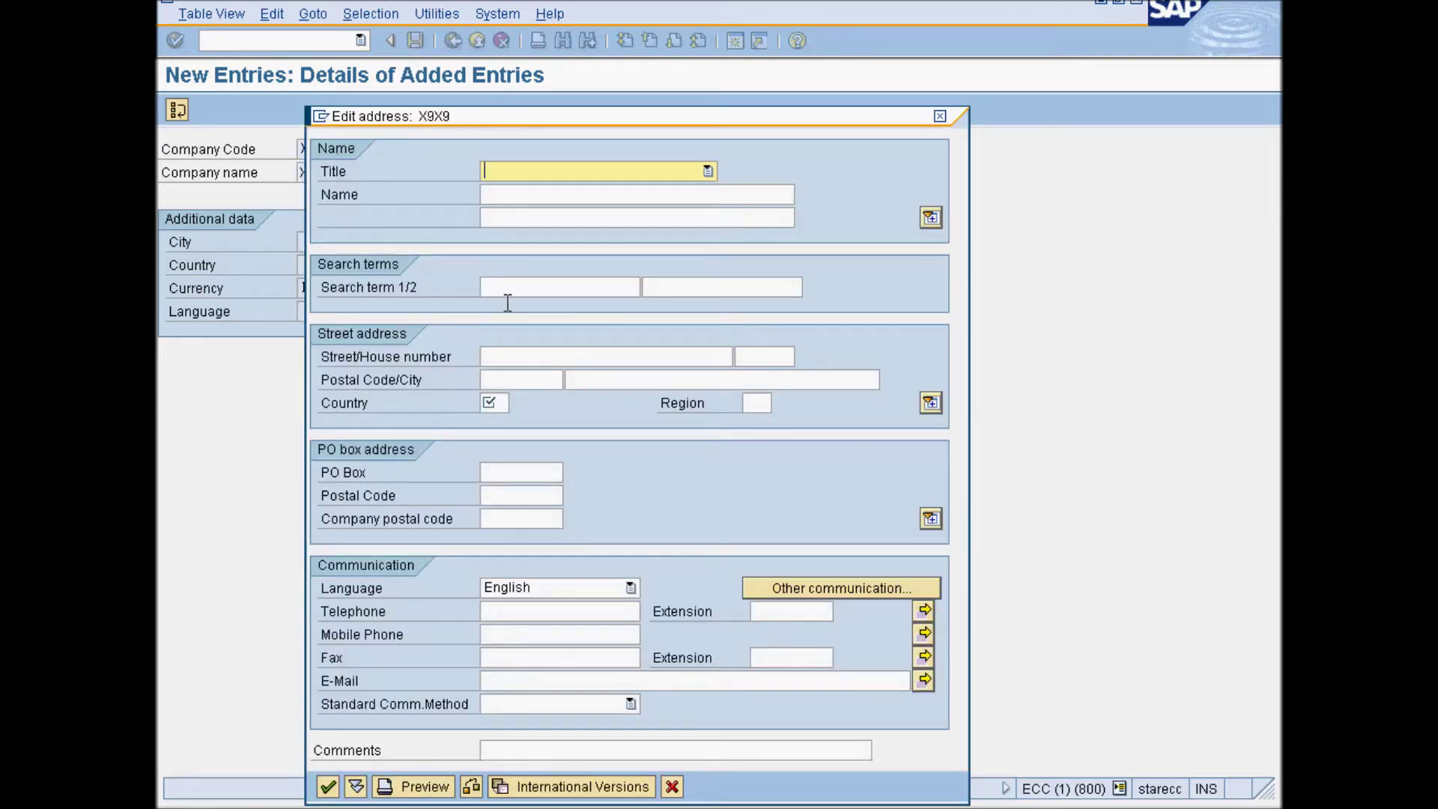
Step: Skip the address details, confirm the customizing request, and return to the IMG
{"action": "left_click", "coordinate": [671, 786]}
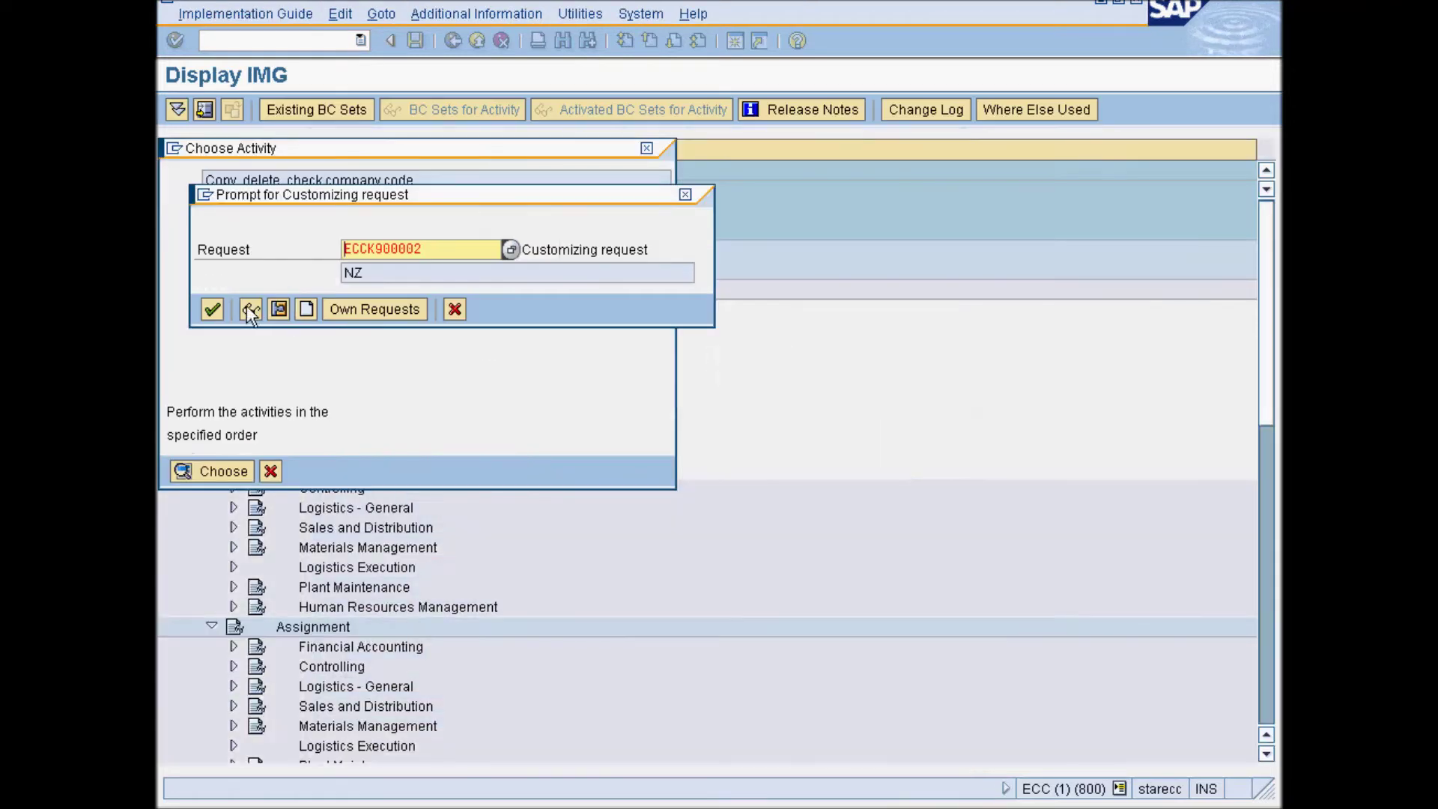
{"action": "left_click", "coordinate": [212, 313]}
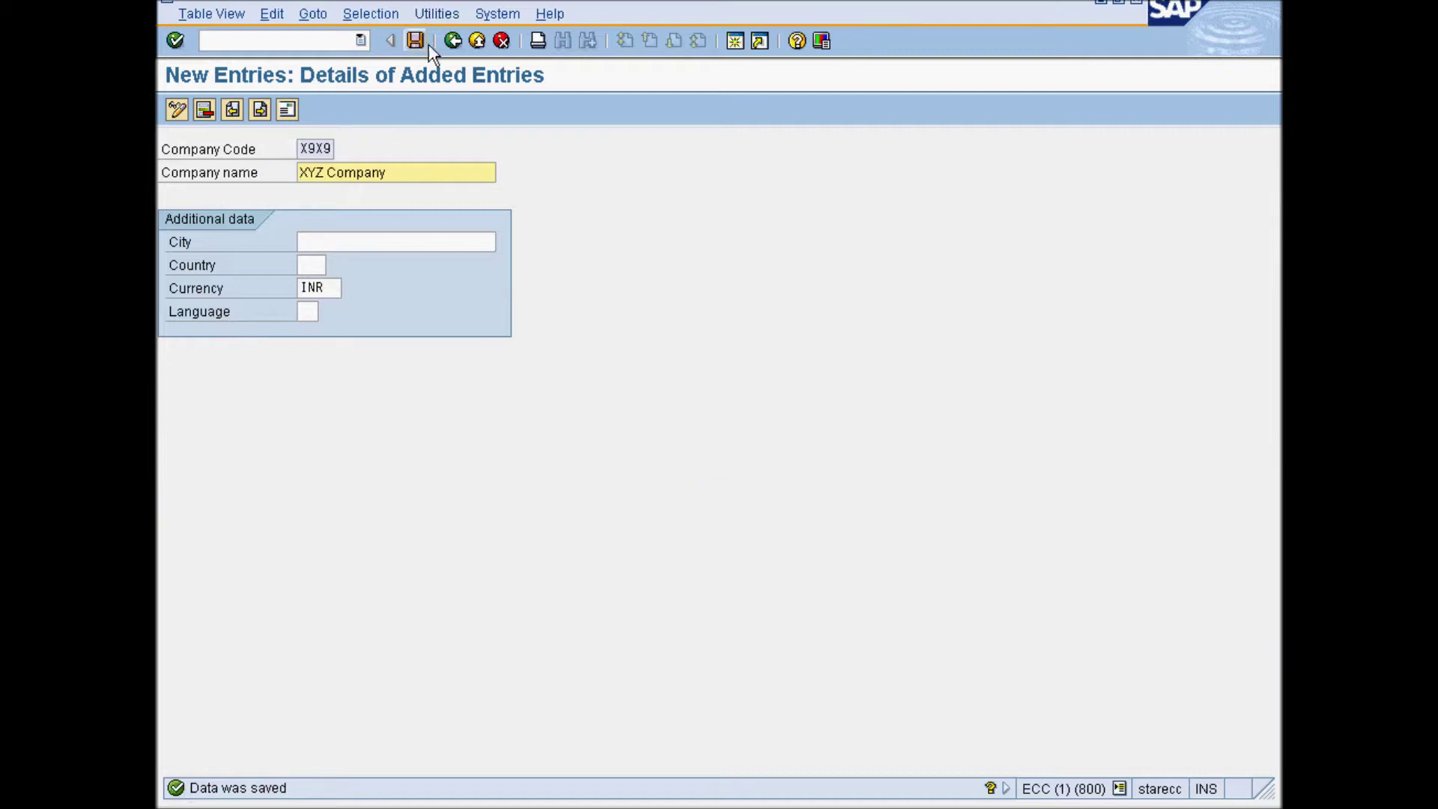
{"action": "left_click", "coordinate": [447, 46]}
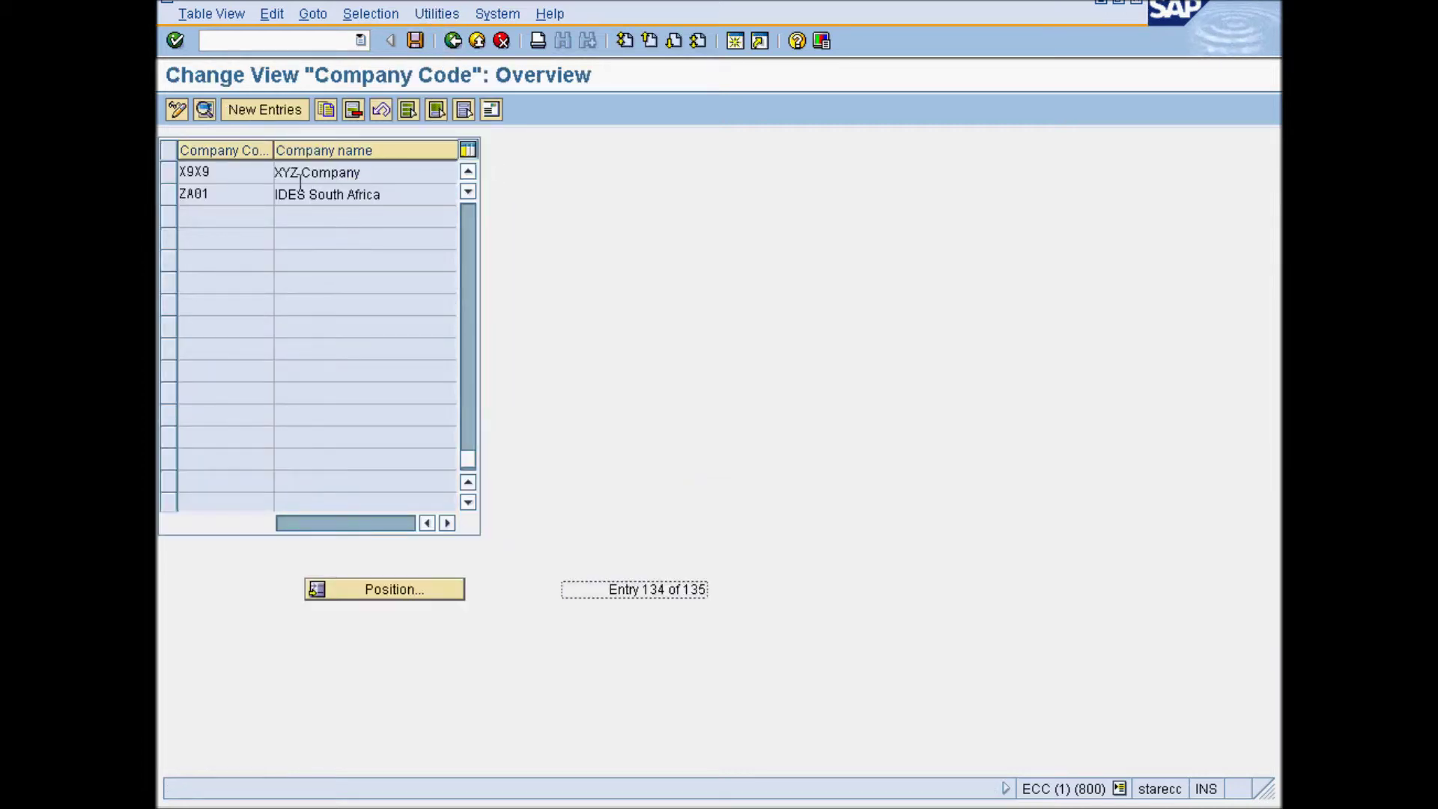
{"action": "left_click", "coordinate": [452, 40]}
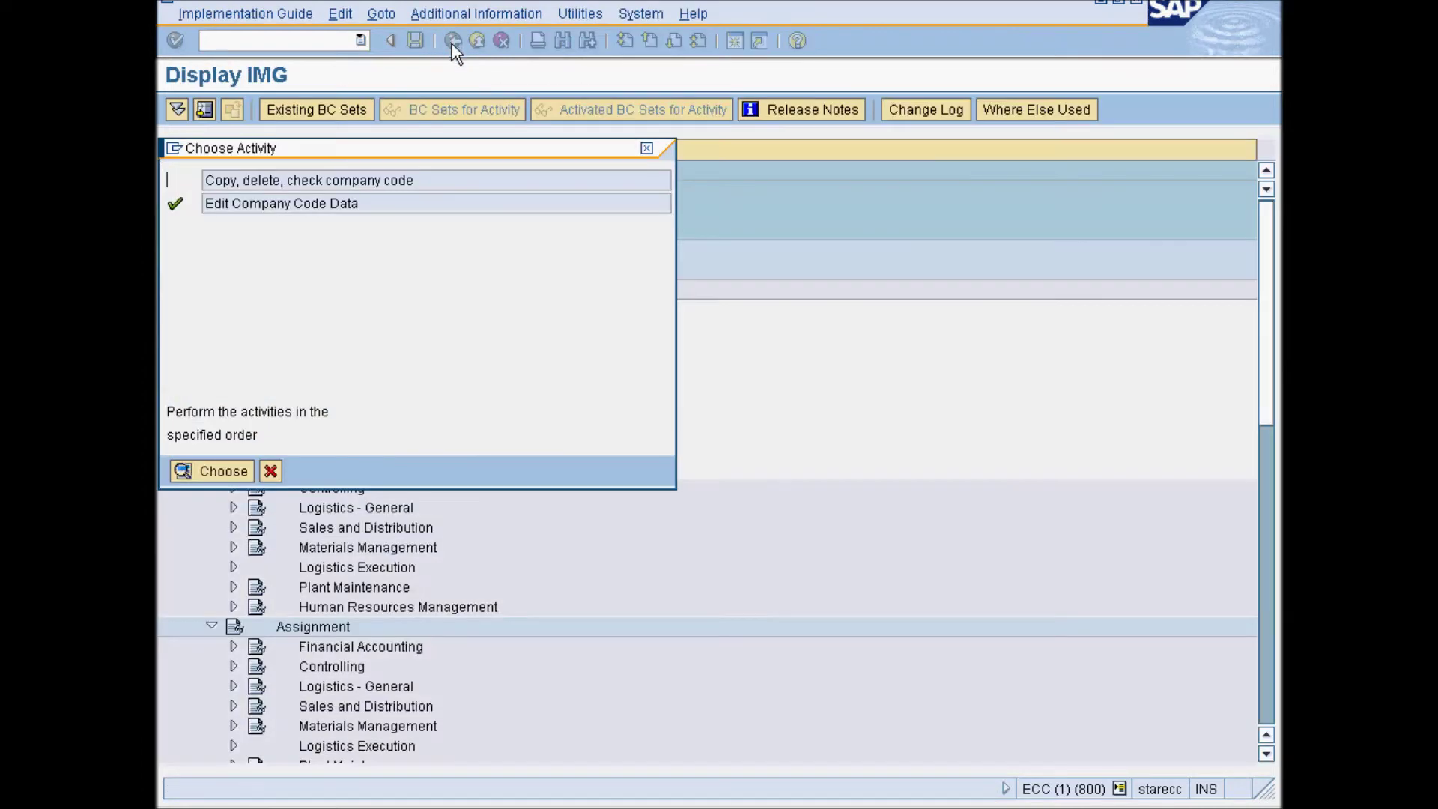
{"action": "left_click", "coordinate": [271, 471]}
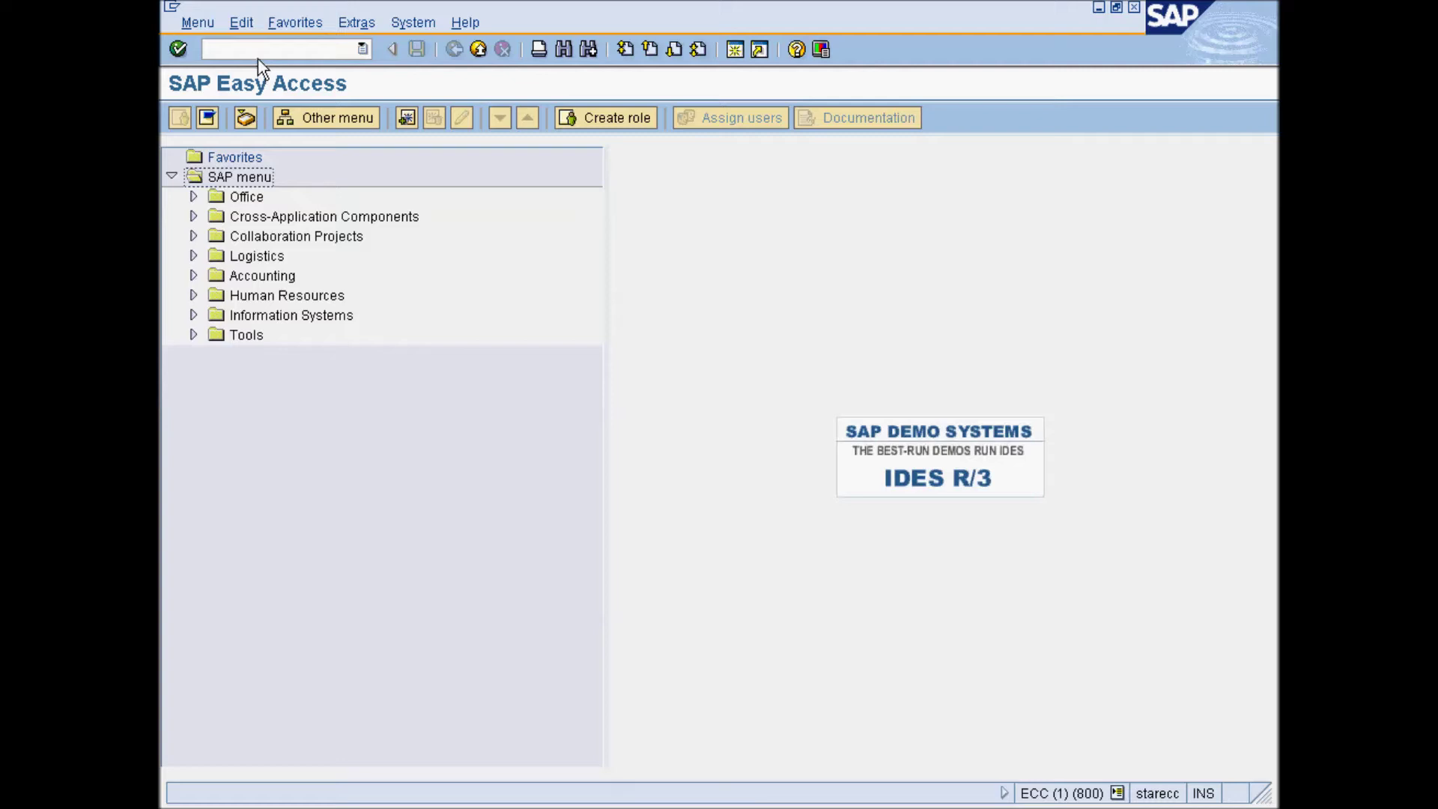
Step: Run transaction SPRO and open the SAP Reference IMG
{"action": "left_click", "coordinate": [258, 52]}
{"action": "key", "text": "Return"}
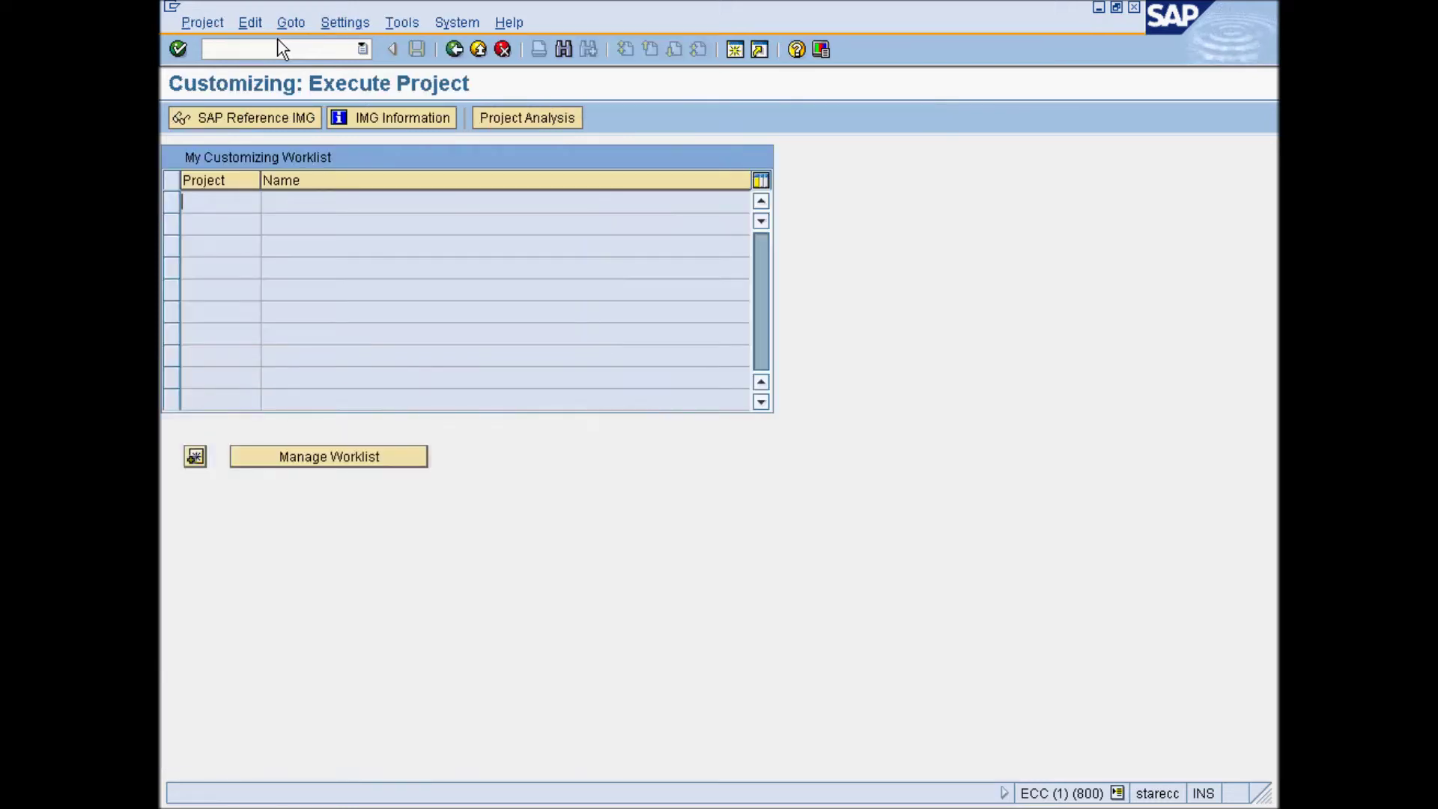
{"action": "left_click", "coordinate": [267, 113]}
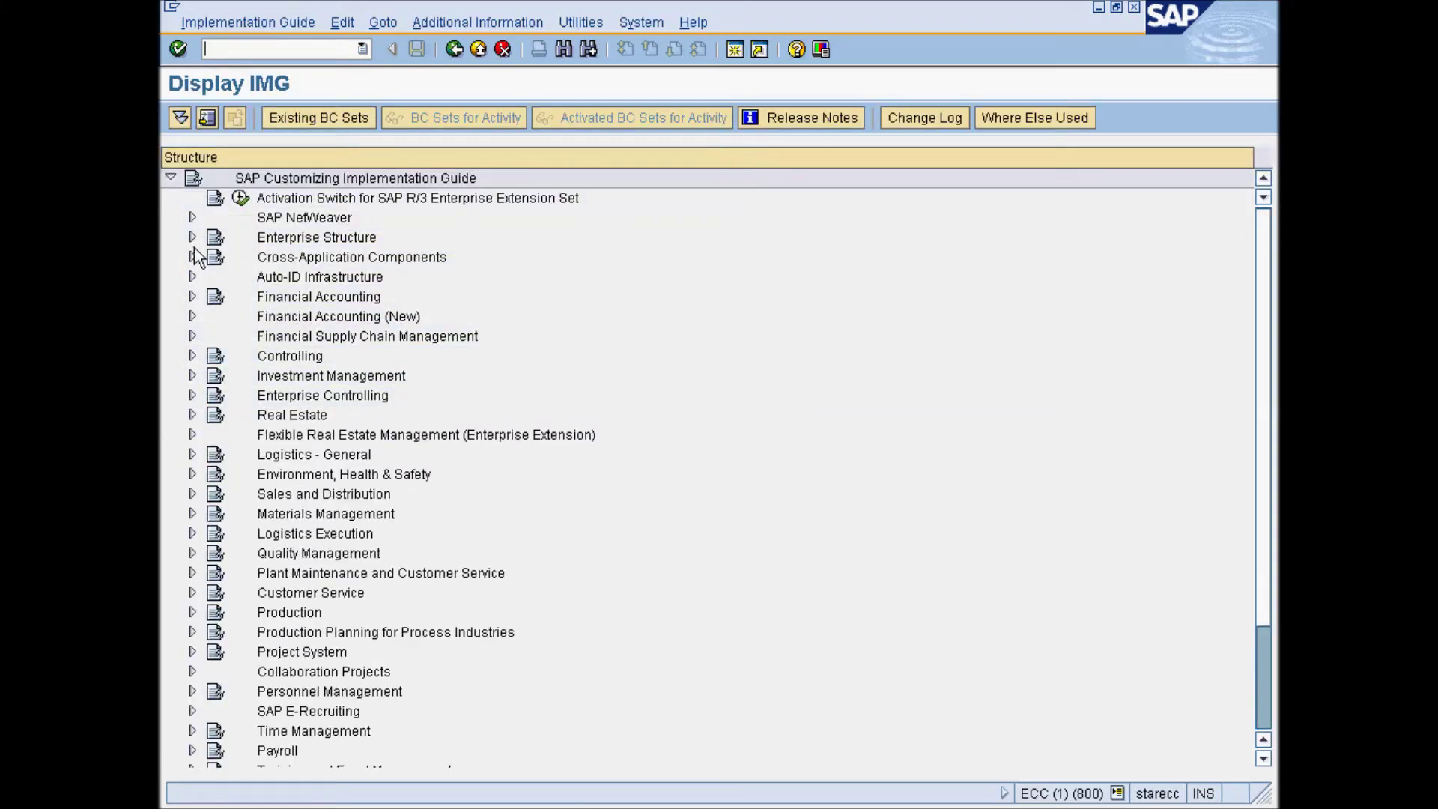
Step: Open Enterprise Structure > Assignment > Financial Accounting > Assign company code to company
{"action": "left_click", "coordinate": [191, 237]}
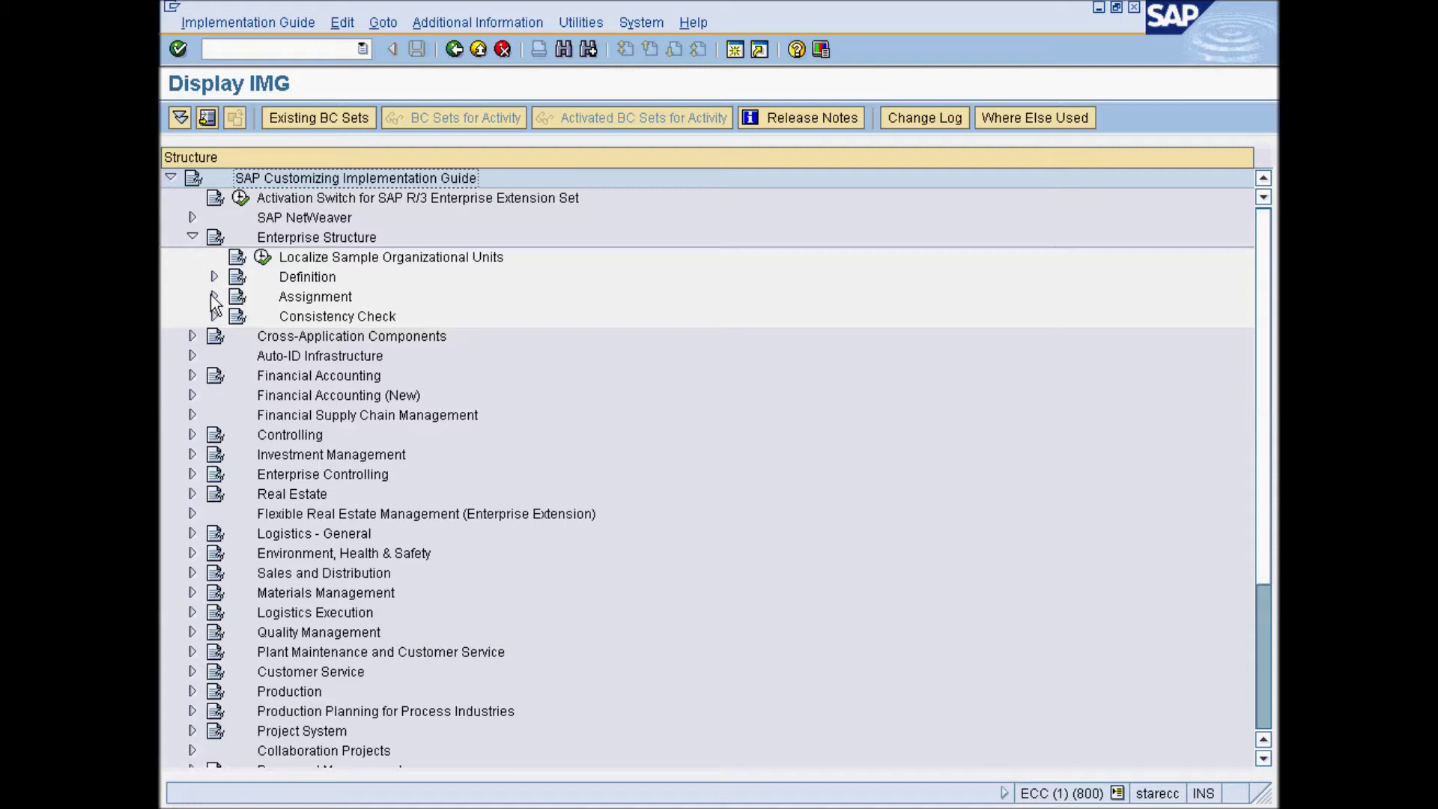
{"action": "left_click", "coordinate": [214, 297]}
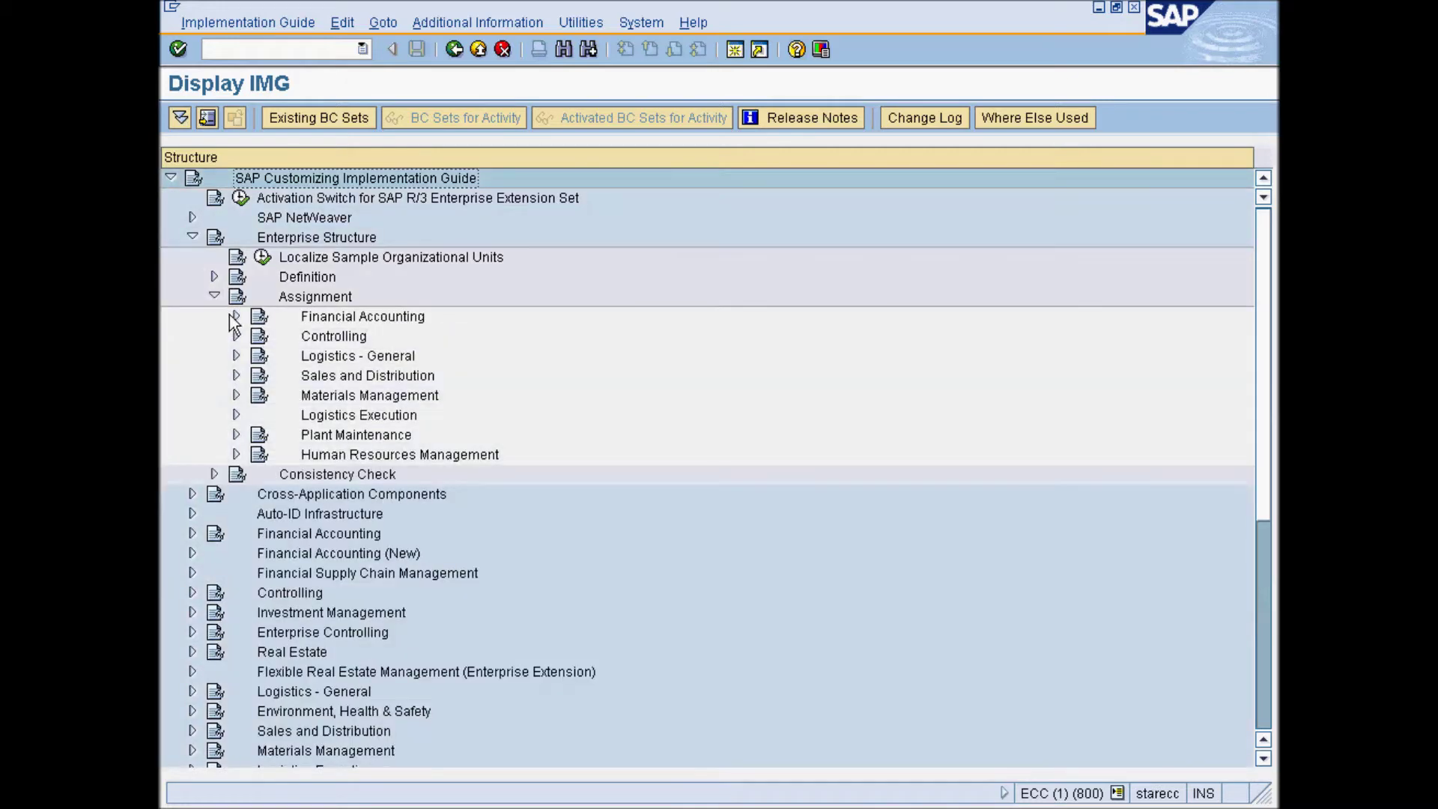
{"action": "left_click", "coordinate": [236, 316]}
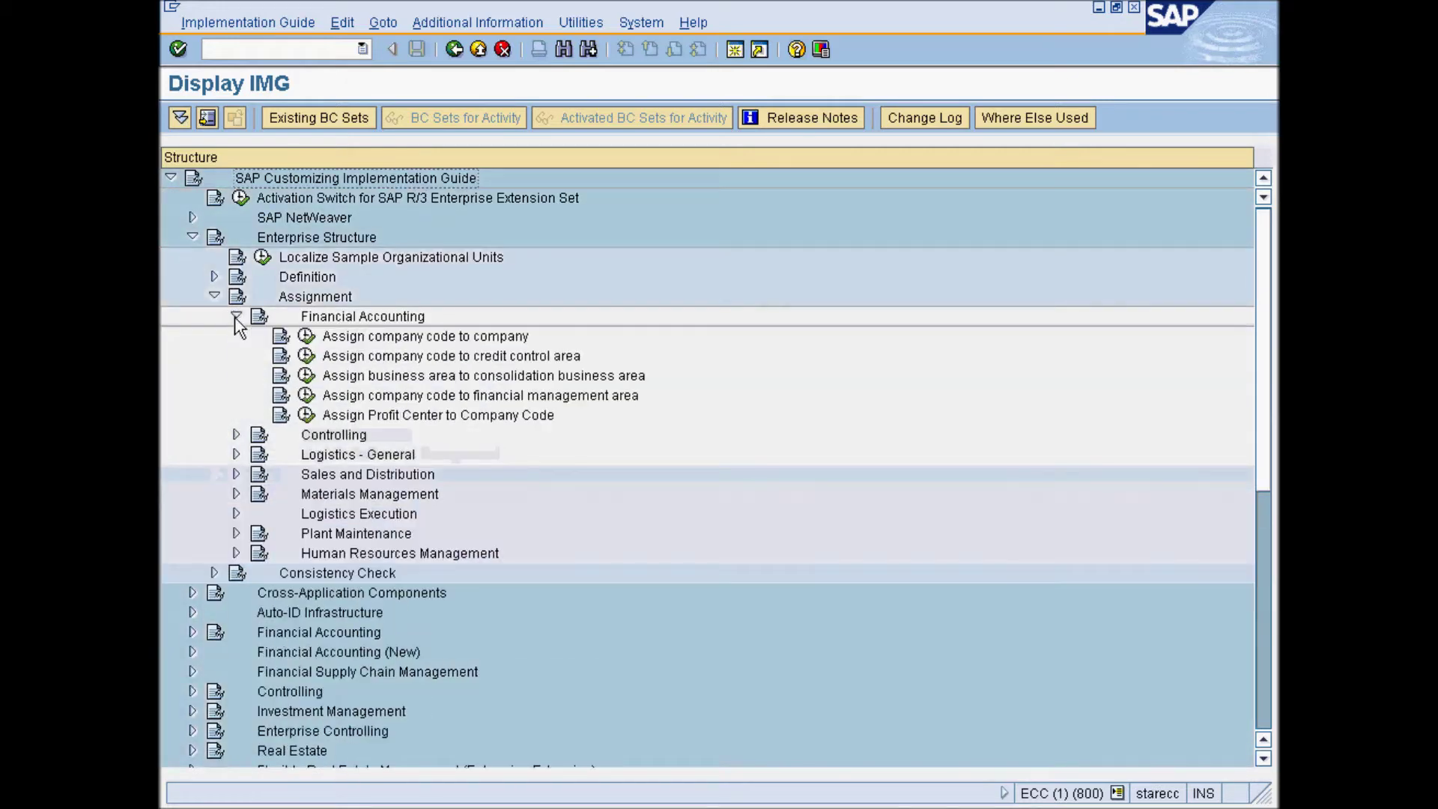
{"action": "left_click", "coordinate": [306, 338]}
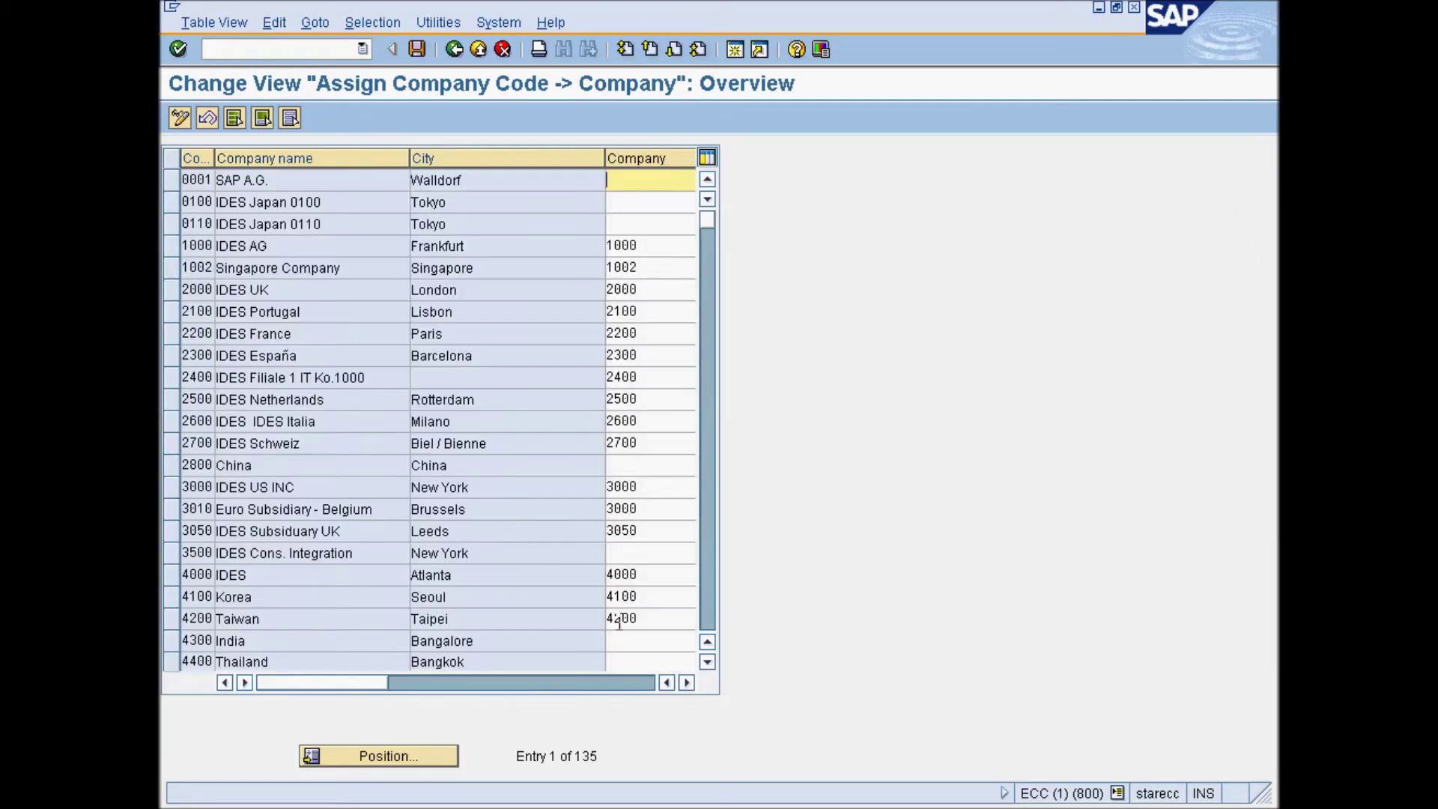
Step: Page down to company code X9X9 and list the possible companies for it
{"action": "left_click", "coordinate": [709, 608]}
{"action": "left_click", "coordinate": [709, 609]}
{"action": "left_click", "coordinate": [709, 608]}
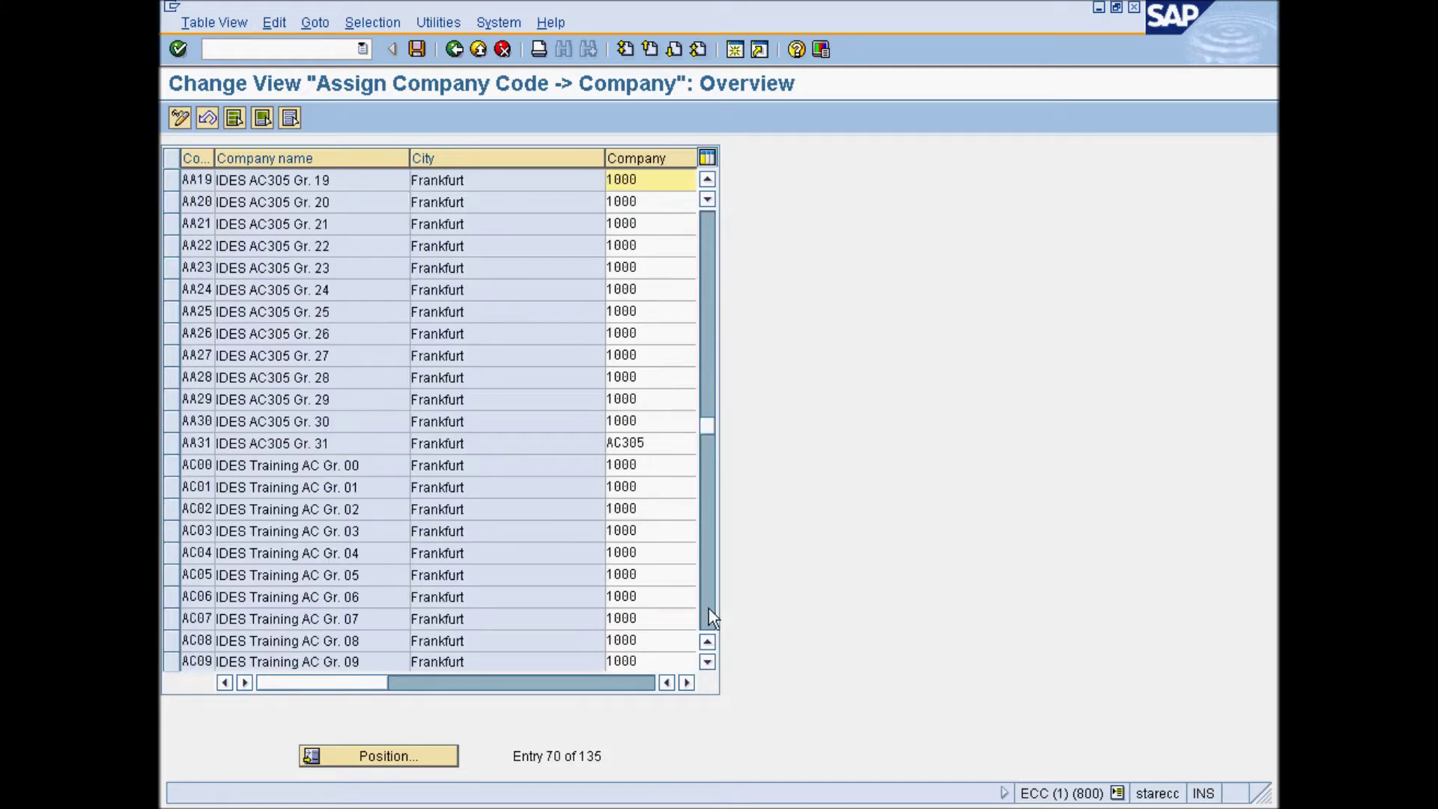
{"action": "left_click", "coordinate": [708, 608]}
{"action": "left_click", "coordinate": [709, 608]}
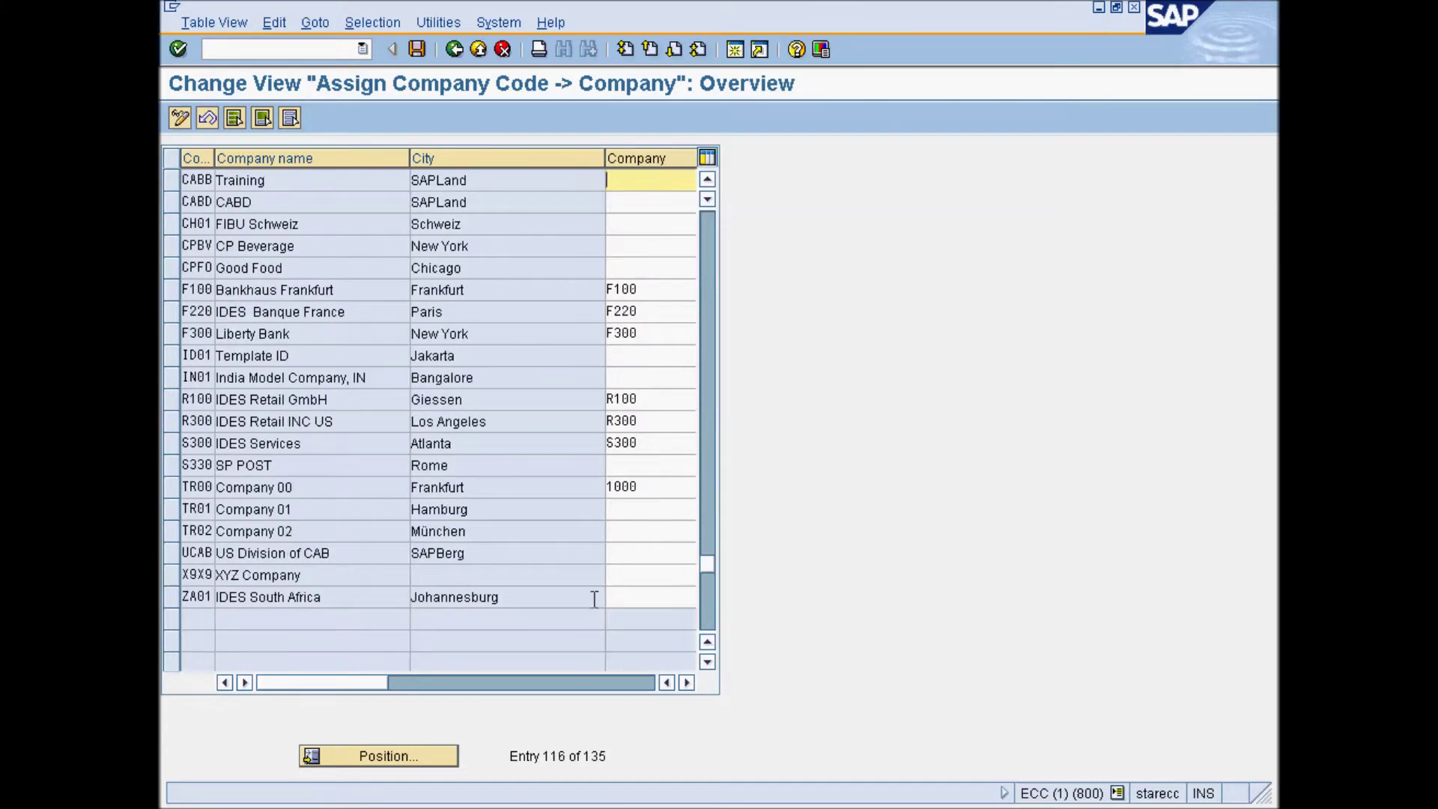
{"action": "left_click", "coordinate": [172, 577]}
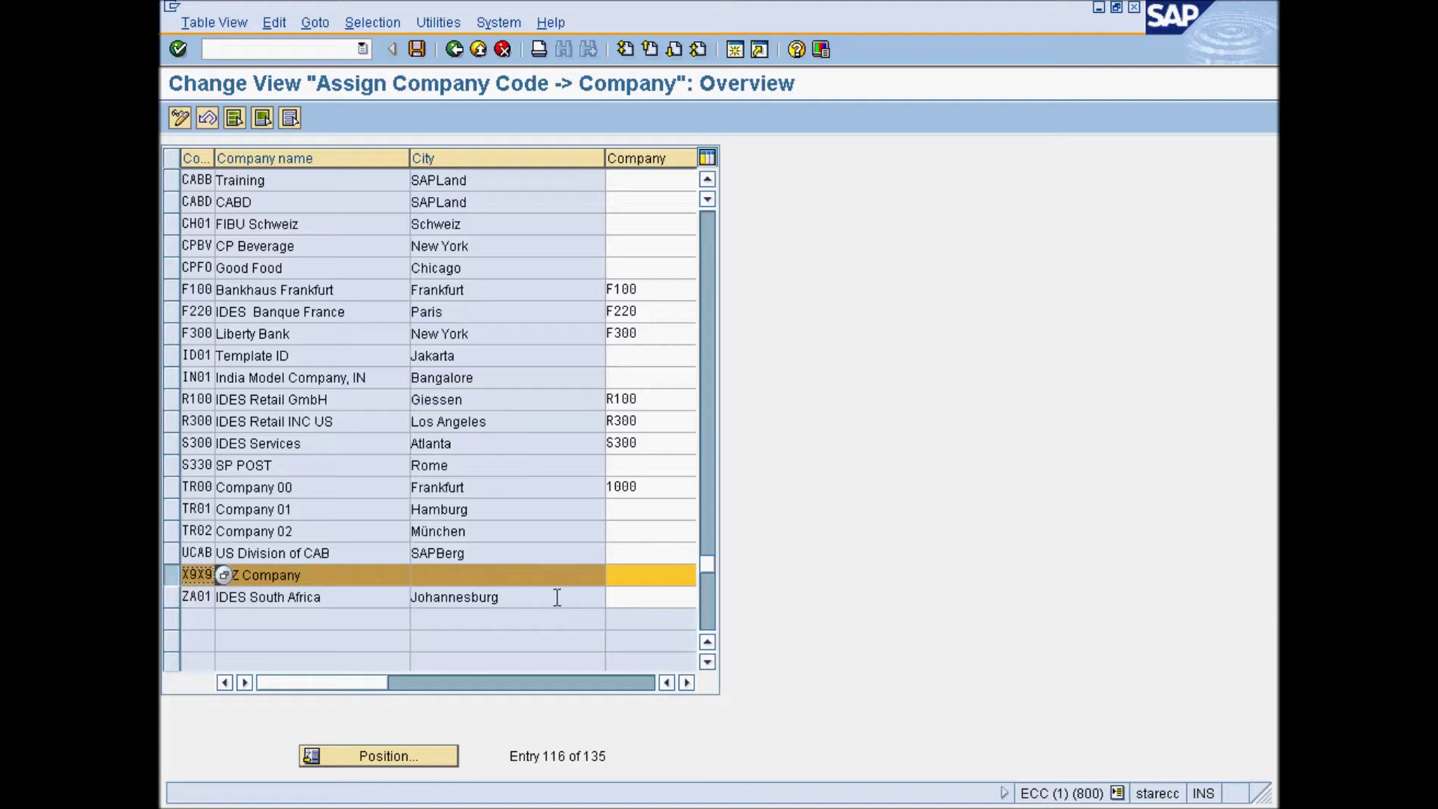
{"action": "left_click", "coordinate": [687, 682]}
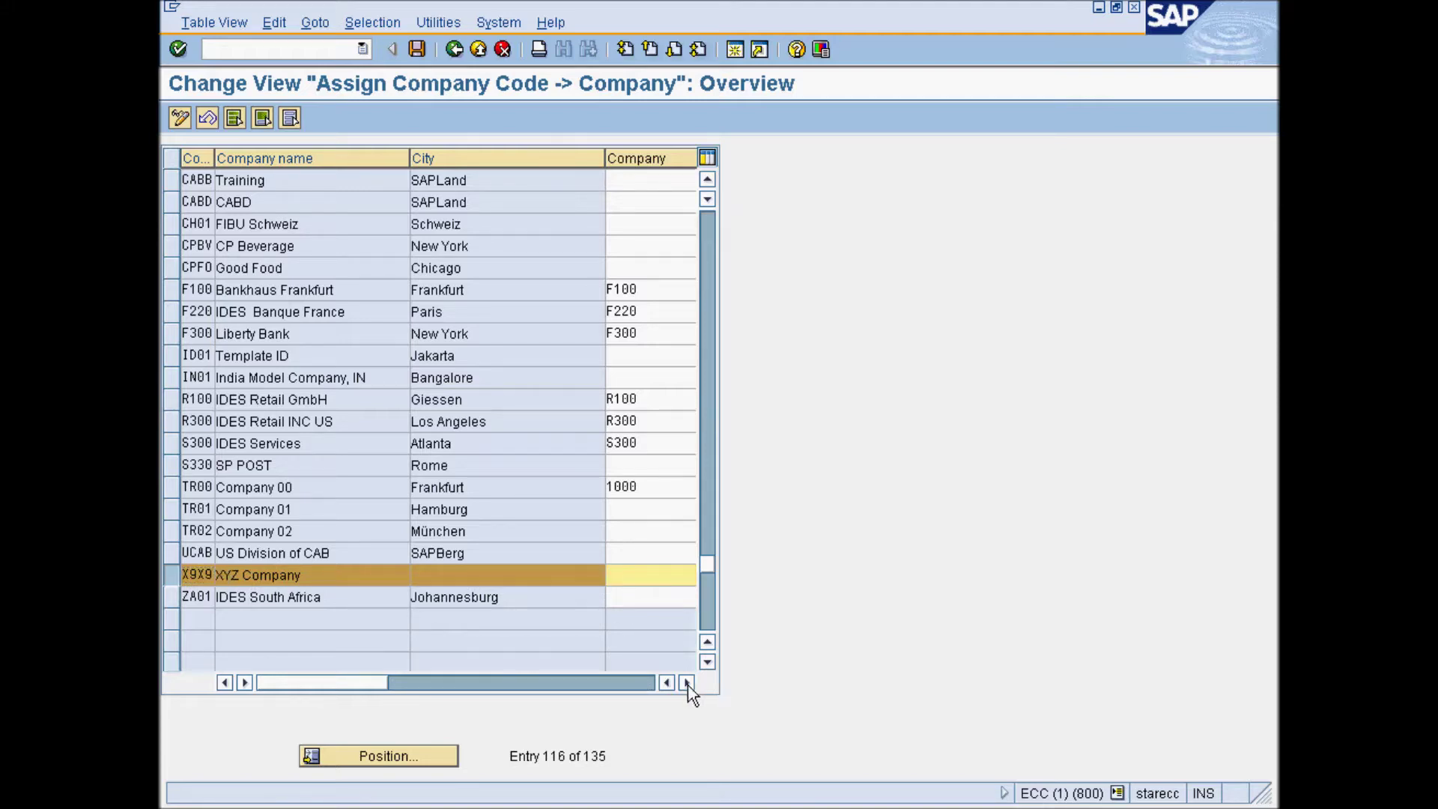
{"action": "left_click", "coordinate": [513, 576]}
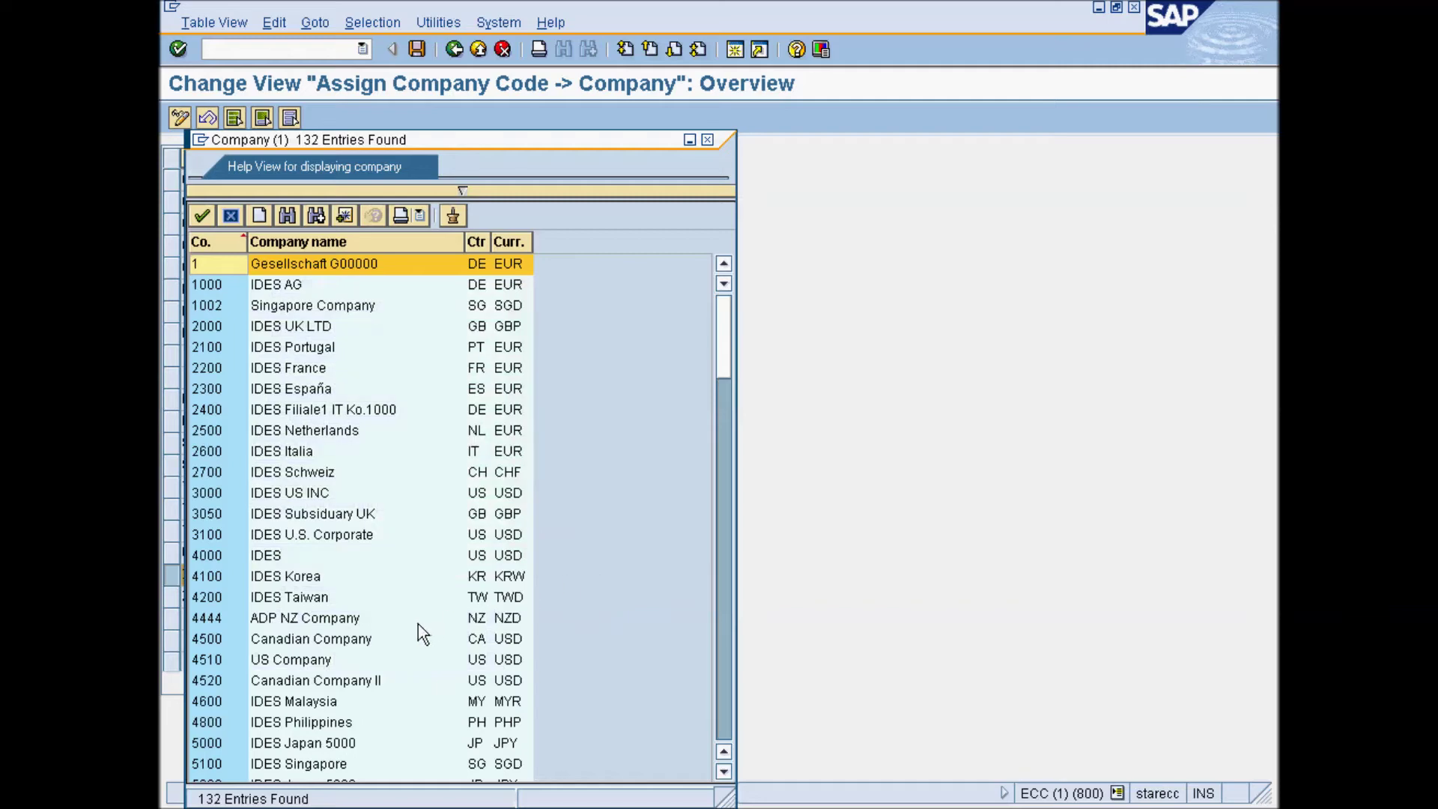
Step: Choose company XYZ (XYZ CO. LTD) for company code X9X9 and confirm
{"action": "scroll", "coordinate": [424, 635], "scroll_direction": "down", "scroll_amount": 5}
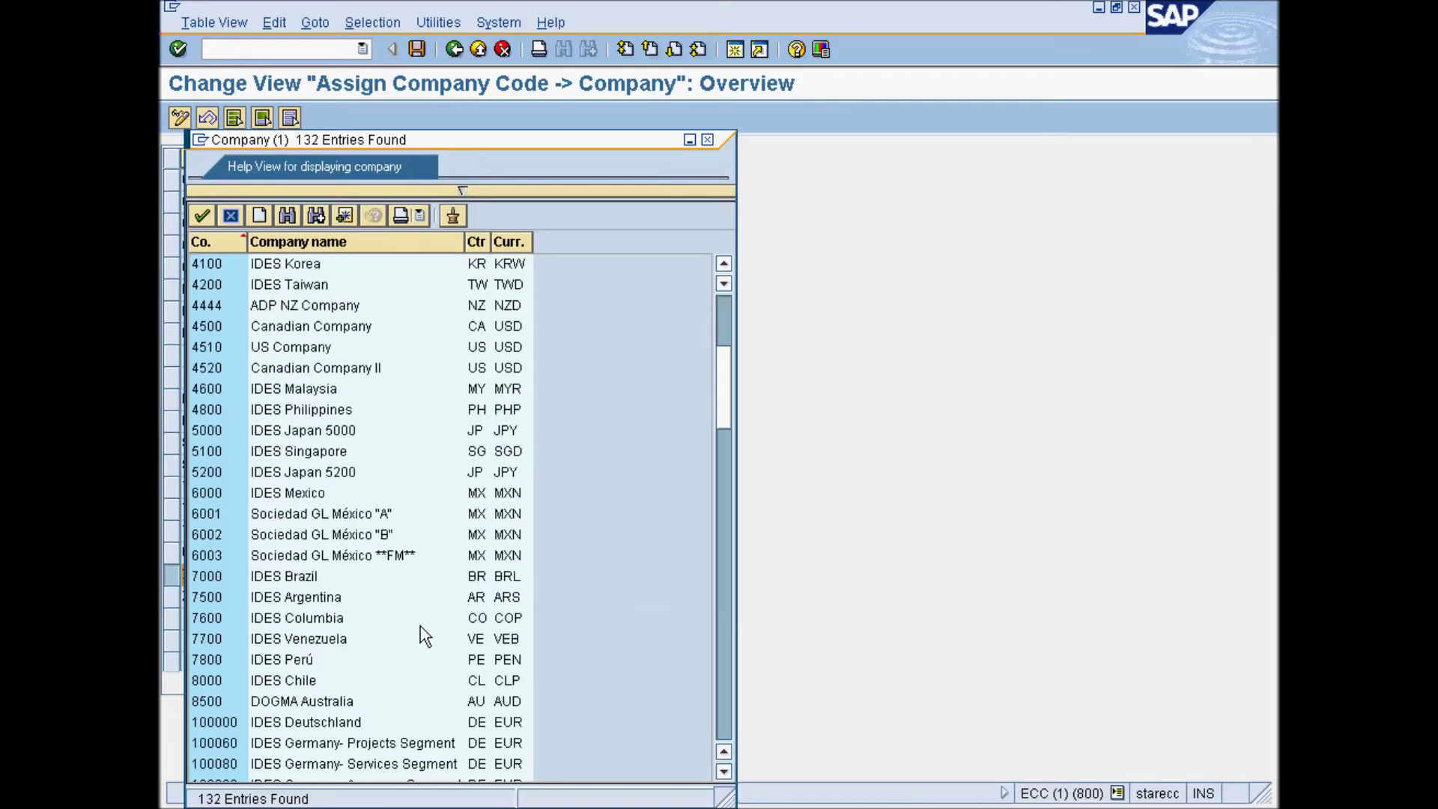
{"action": "scroll", "coordinate": [421, 628], "scroll_direction": "up", "scroll_amount": 1}
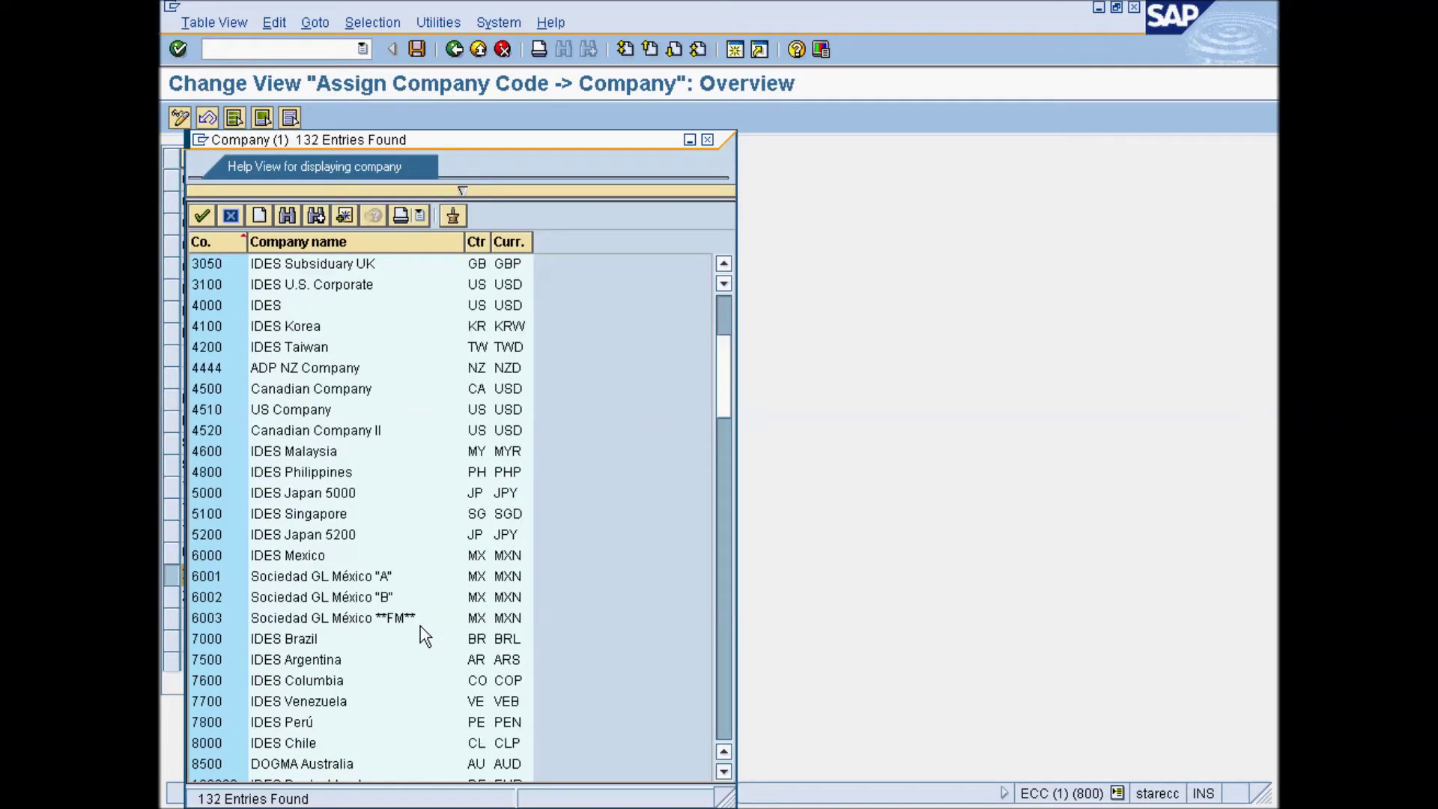
{"action": "scroll", "coordinate": [421, 627], "scroll_direction": "down", "scroll_amount": 8}
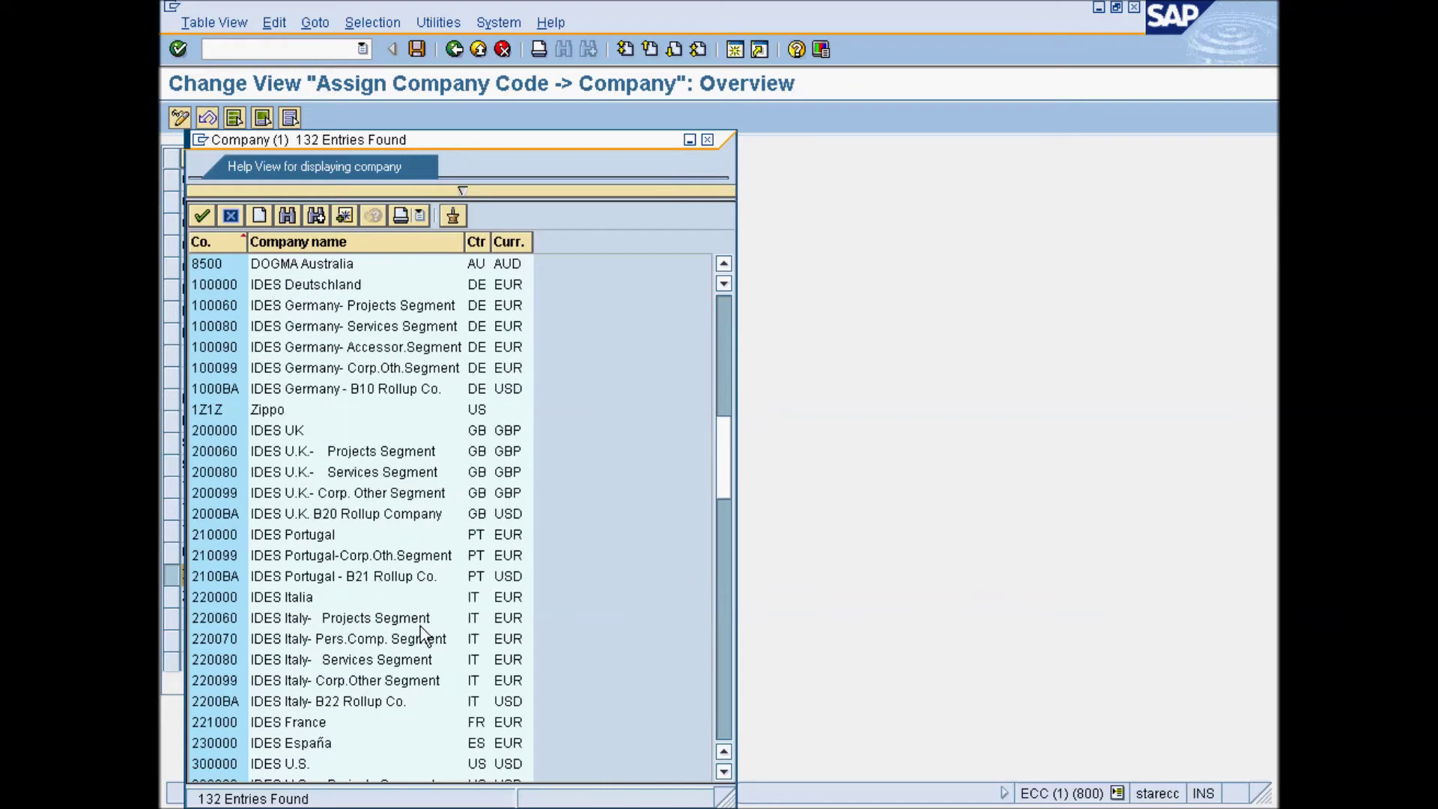
{"action": "scroll", "coordinate": [420, 627], "scroll_direction": "down", "scroll_amount": 13}
{"action": "scroll", "coordinate": [421, 626], "scroll_direction": "down", "scroll_amount": 11}
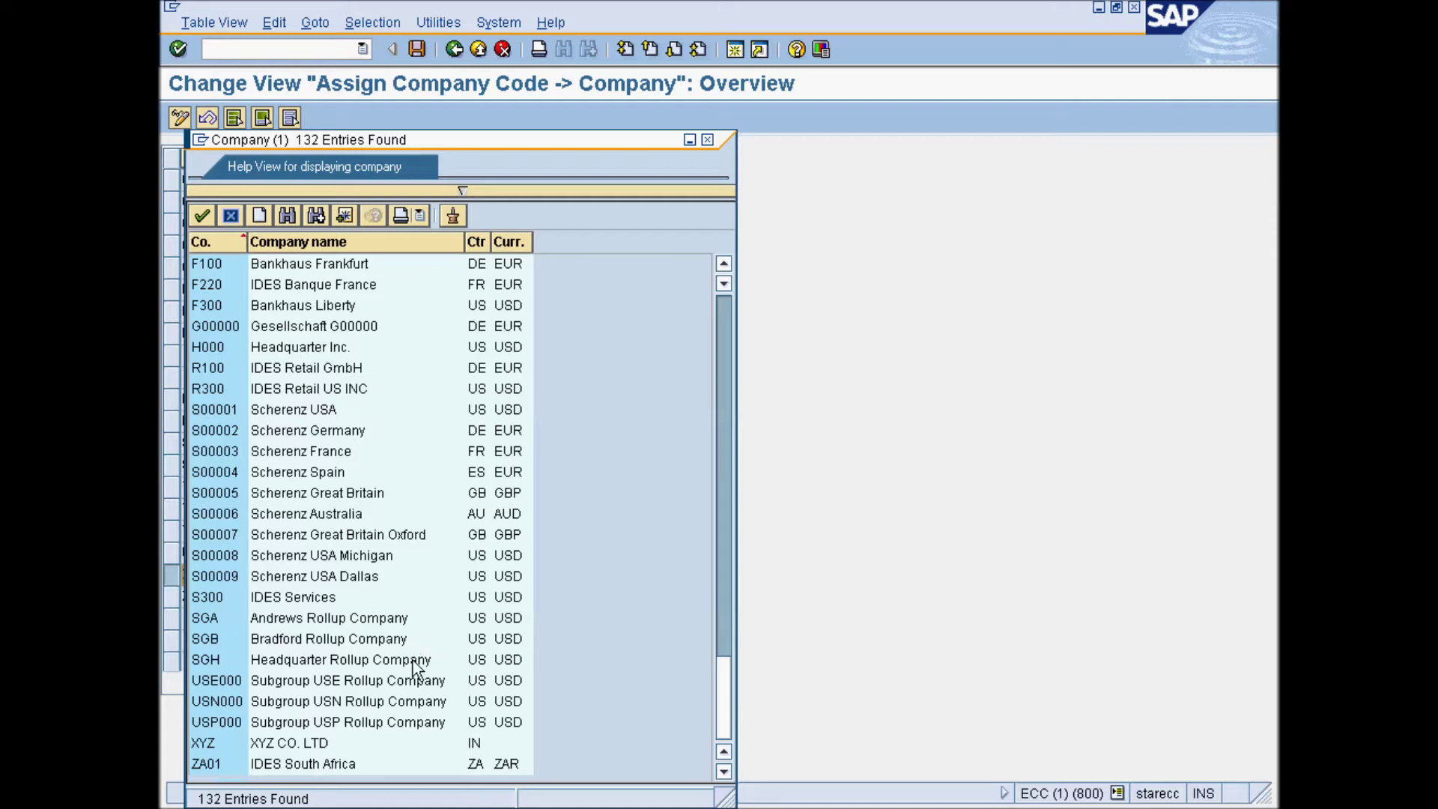
{"action": "left_click", "coordinate": [335, 740]}
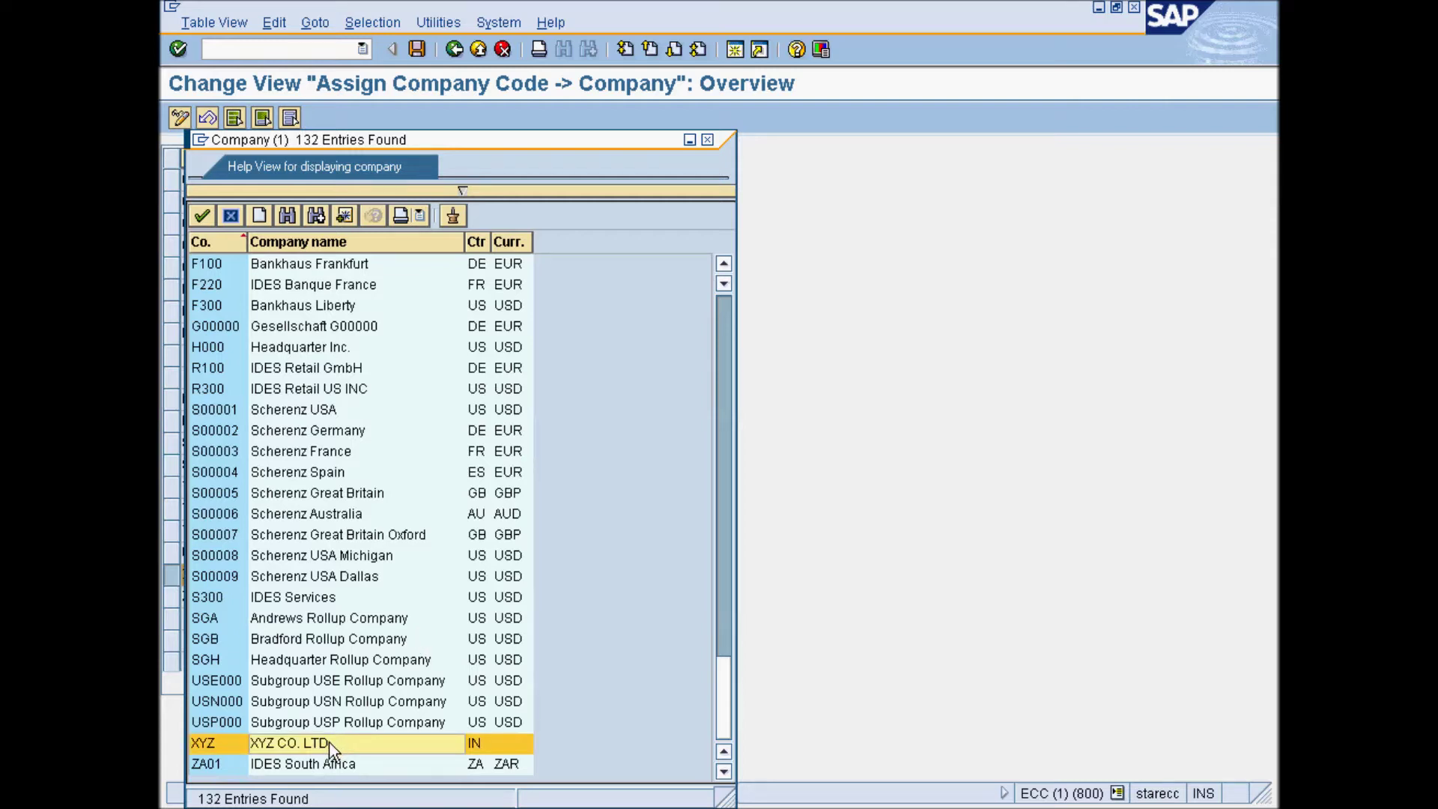
{"action": "double_click", "coordinate": [330, 742]}
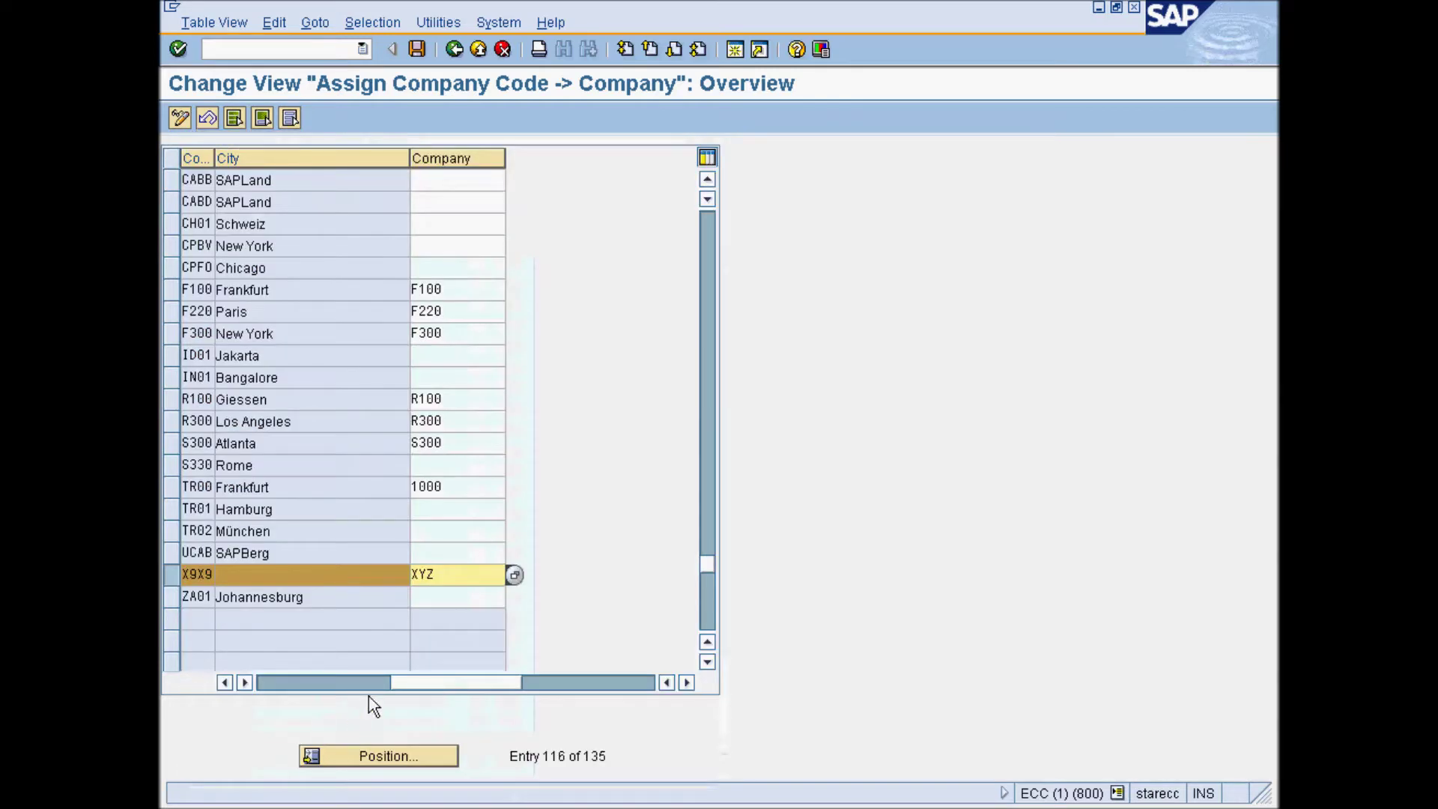
{"action": "left_click", "coordinate": [307, 684]}
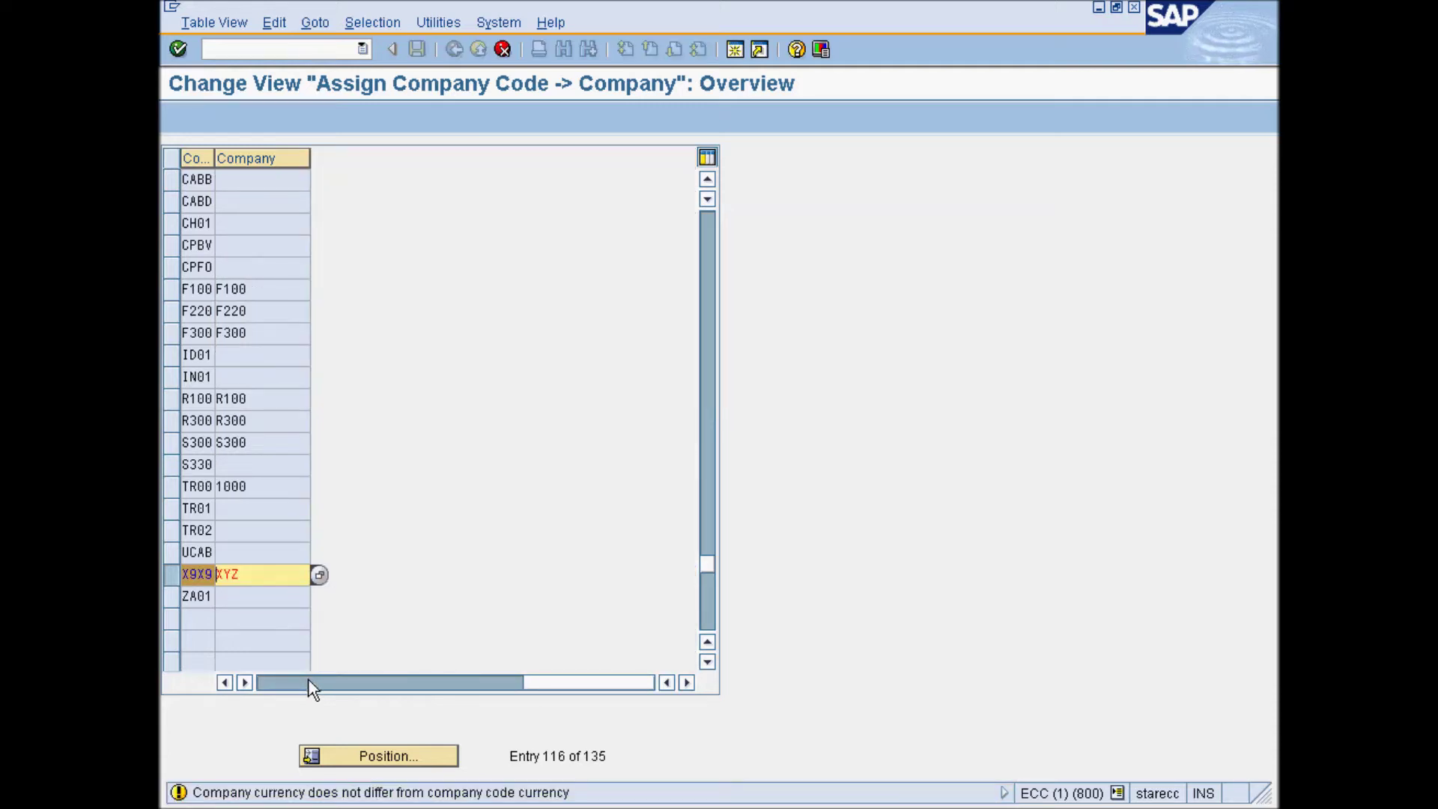
{"action": "left_click", "coordinate": [300, 679]}
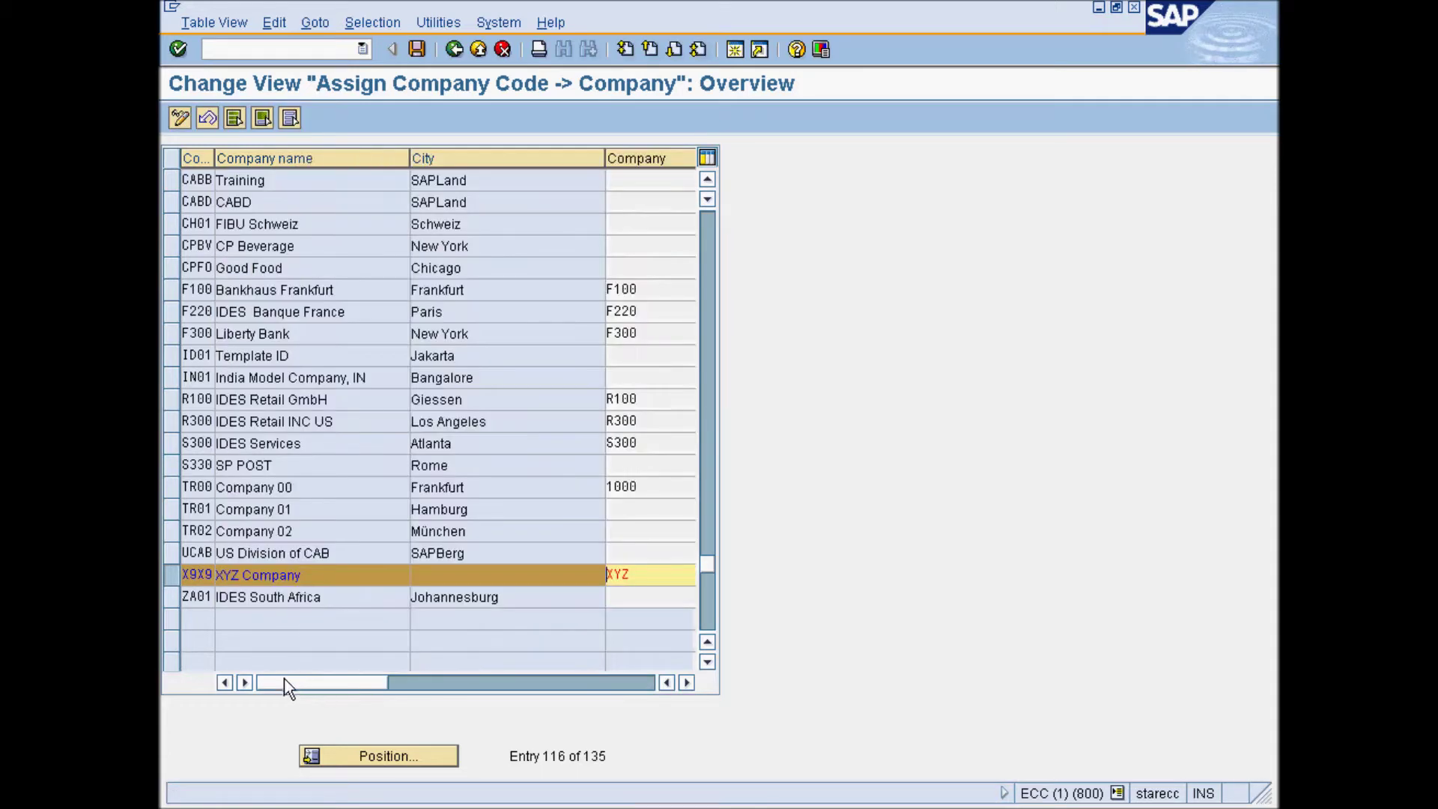
{"action": "left_click", "coordinate": [183, 50]}
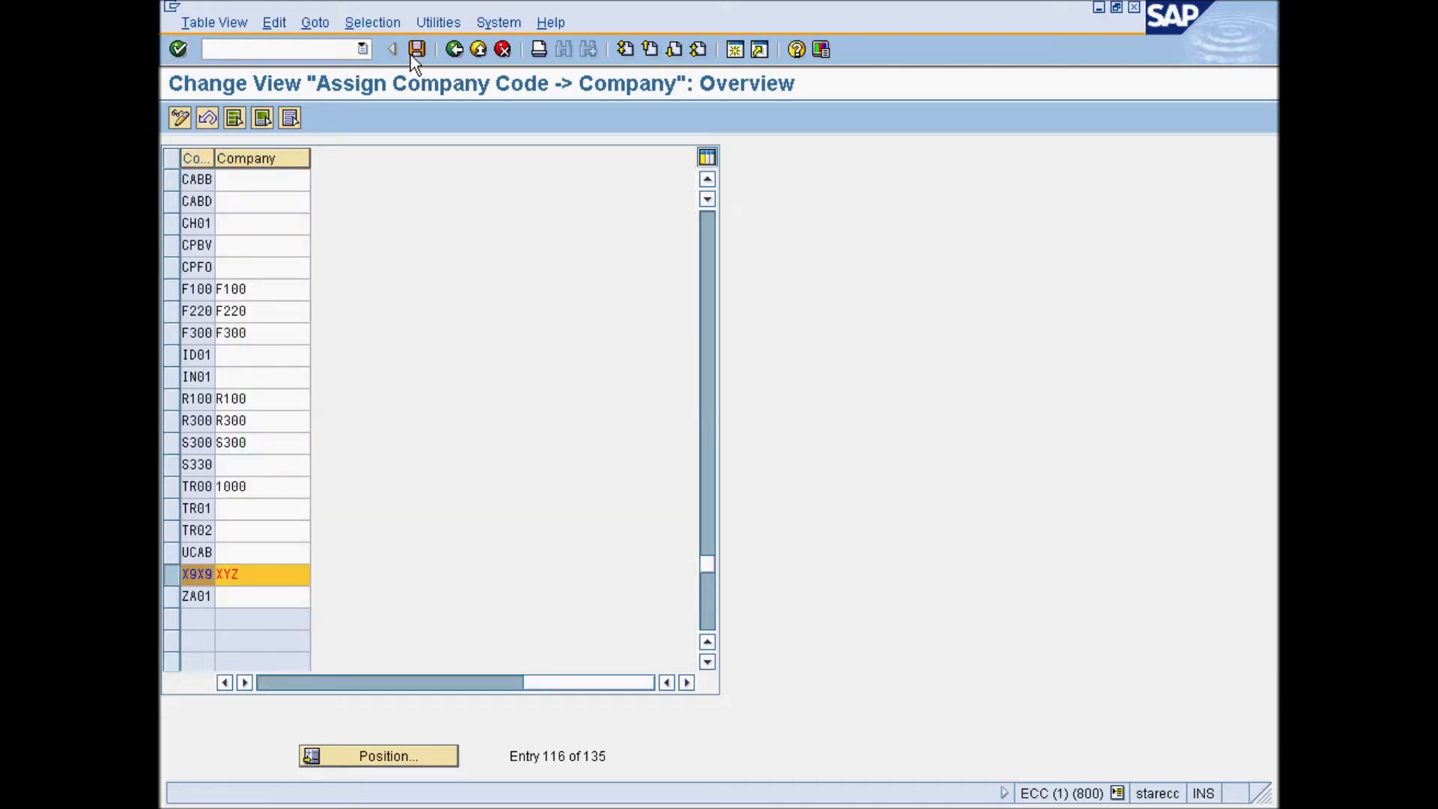
Step: Save the X9X9-to-XYZ assignment under the customizing request
{"action": "left_click", "coordinate": [417, 49]}
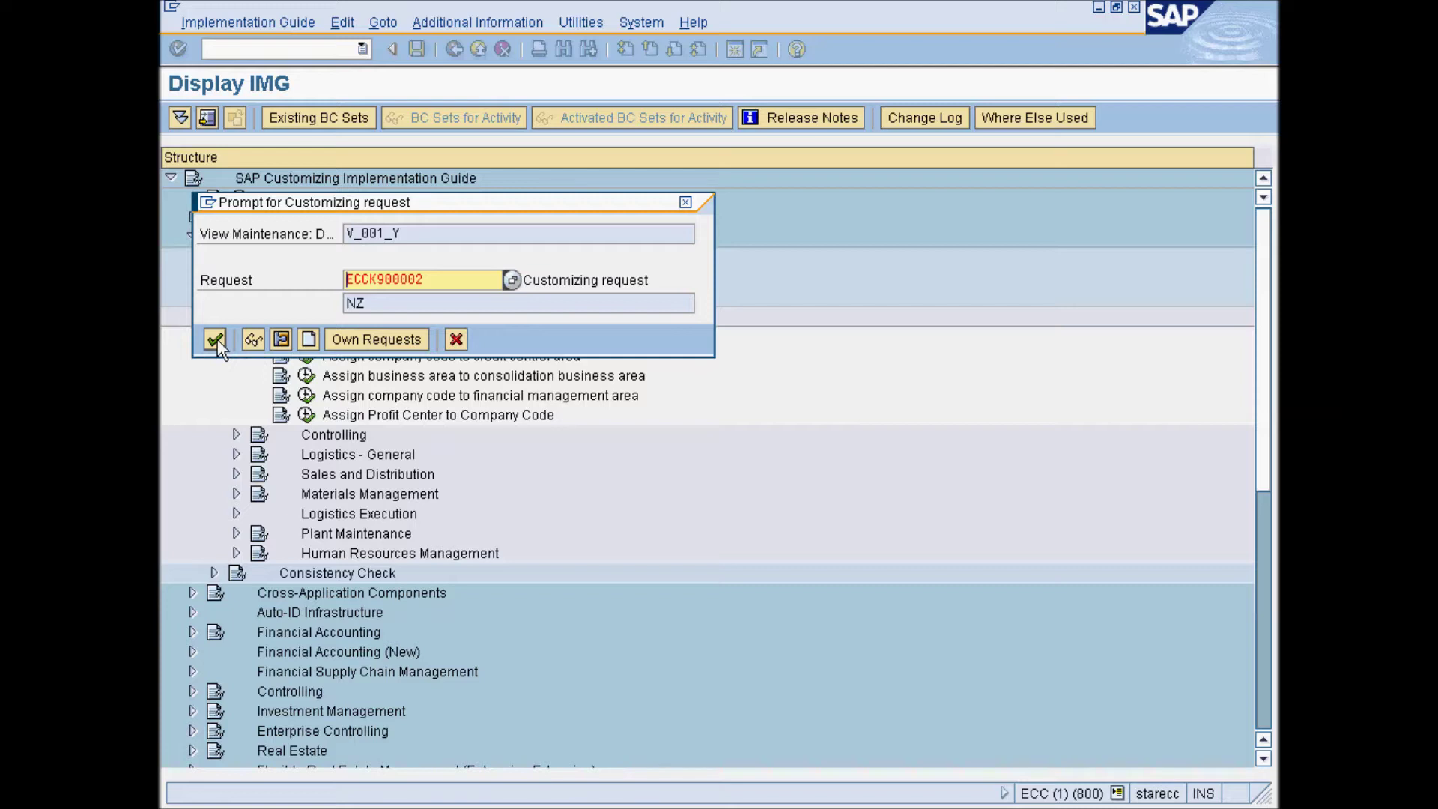
{"action": "left_click", "coordinate": [215, 340]}
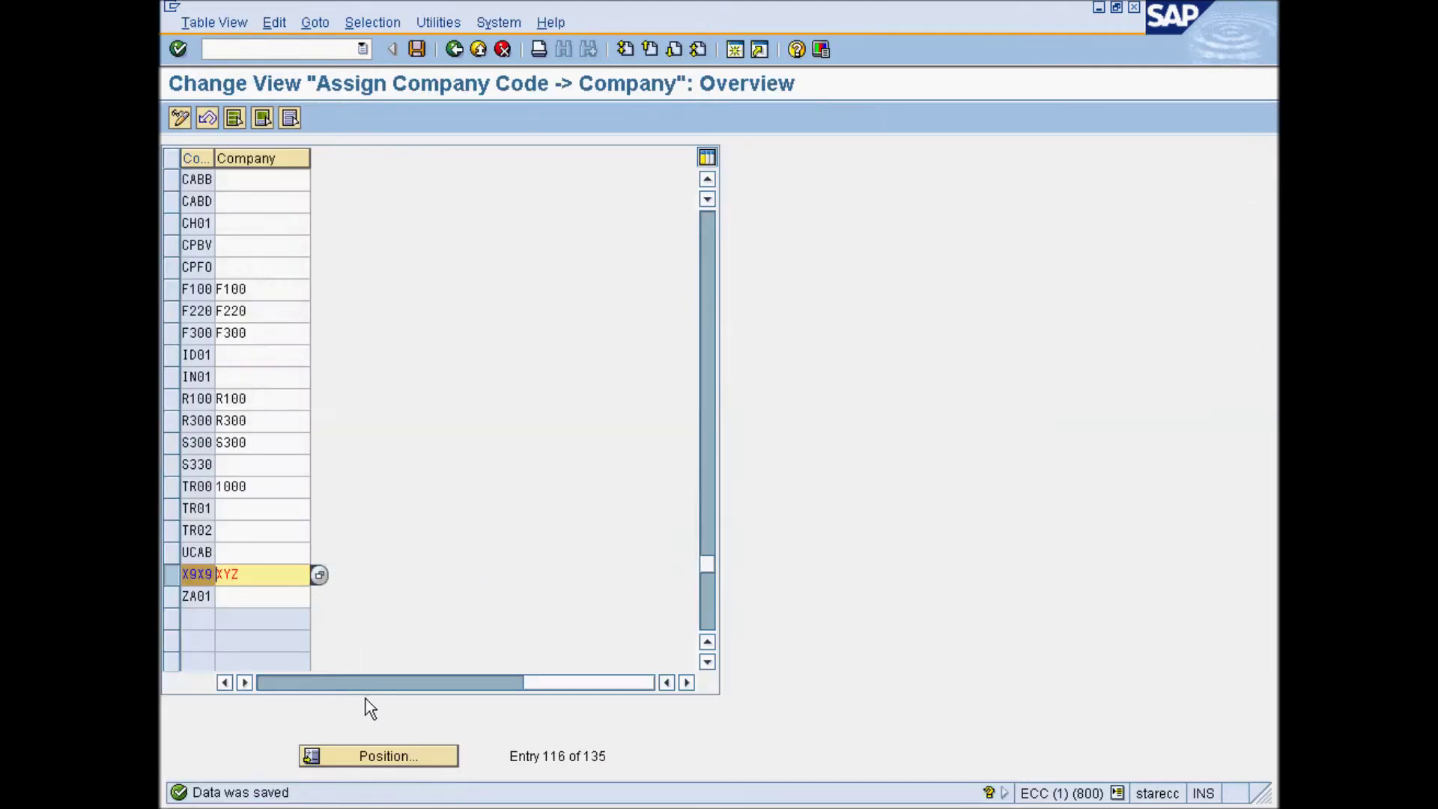
{"action": "left_click", "coordinate": [307, 683]}
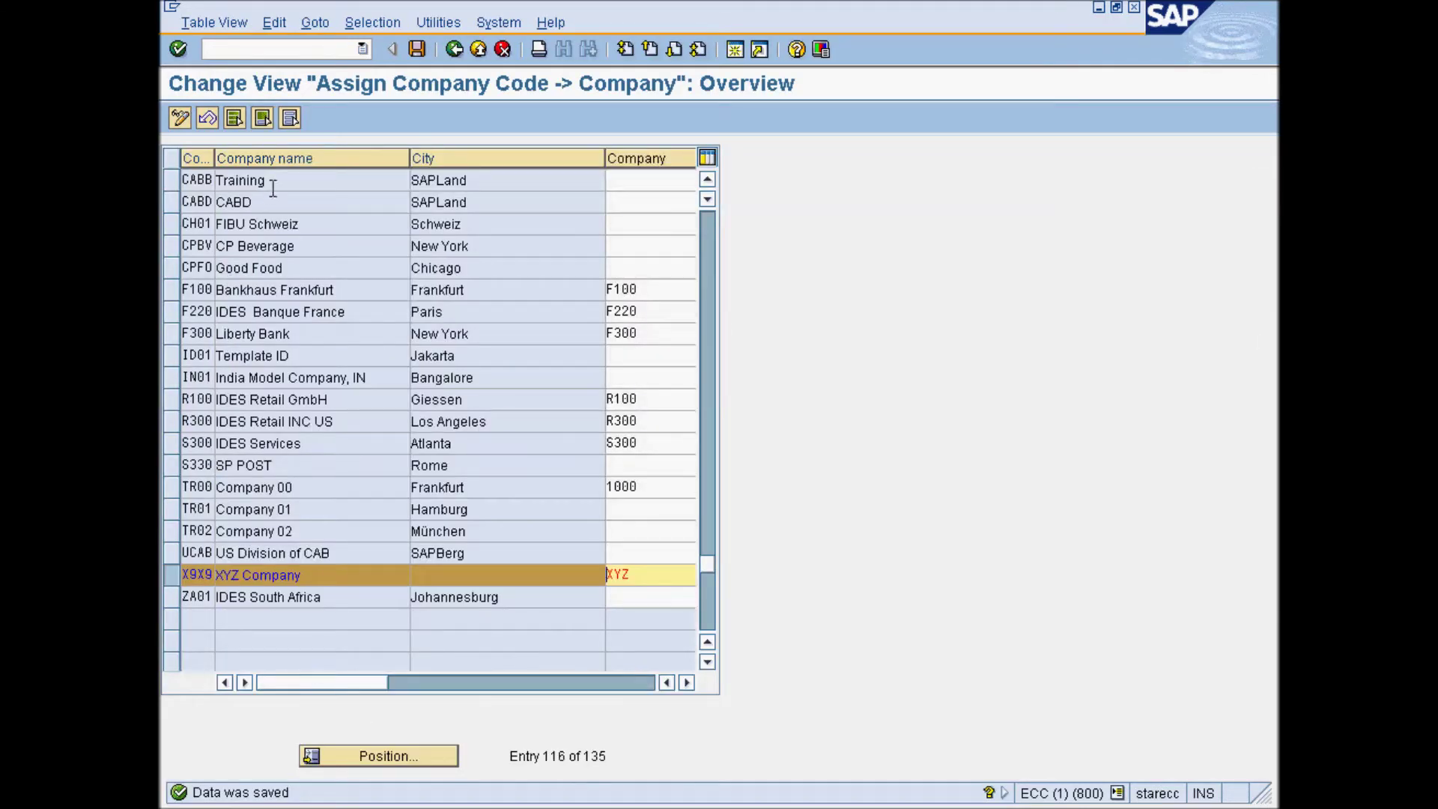
Step: Return to the IMG and open Personnel Areas under Human Resources Management definitions
{"action": "left_click", "coordinate": [453, 49]}
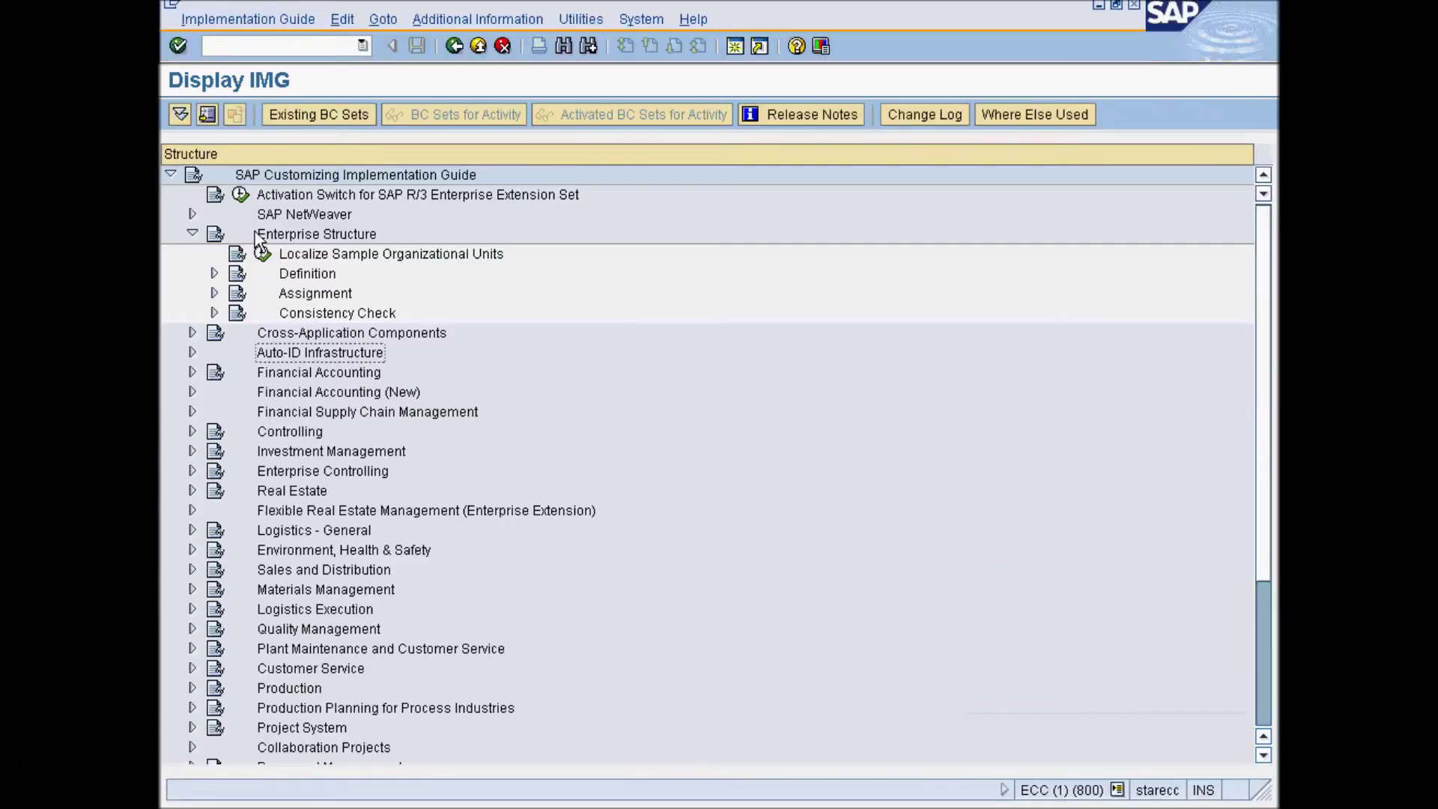
{"action": "left_click", "coordinate": [214, 274]}
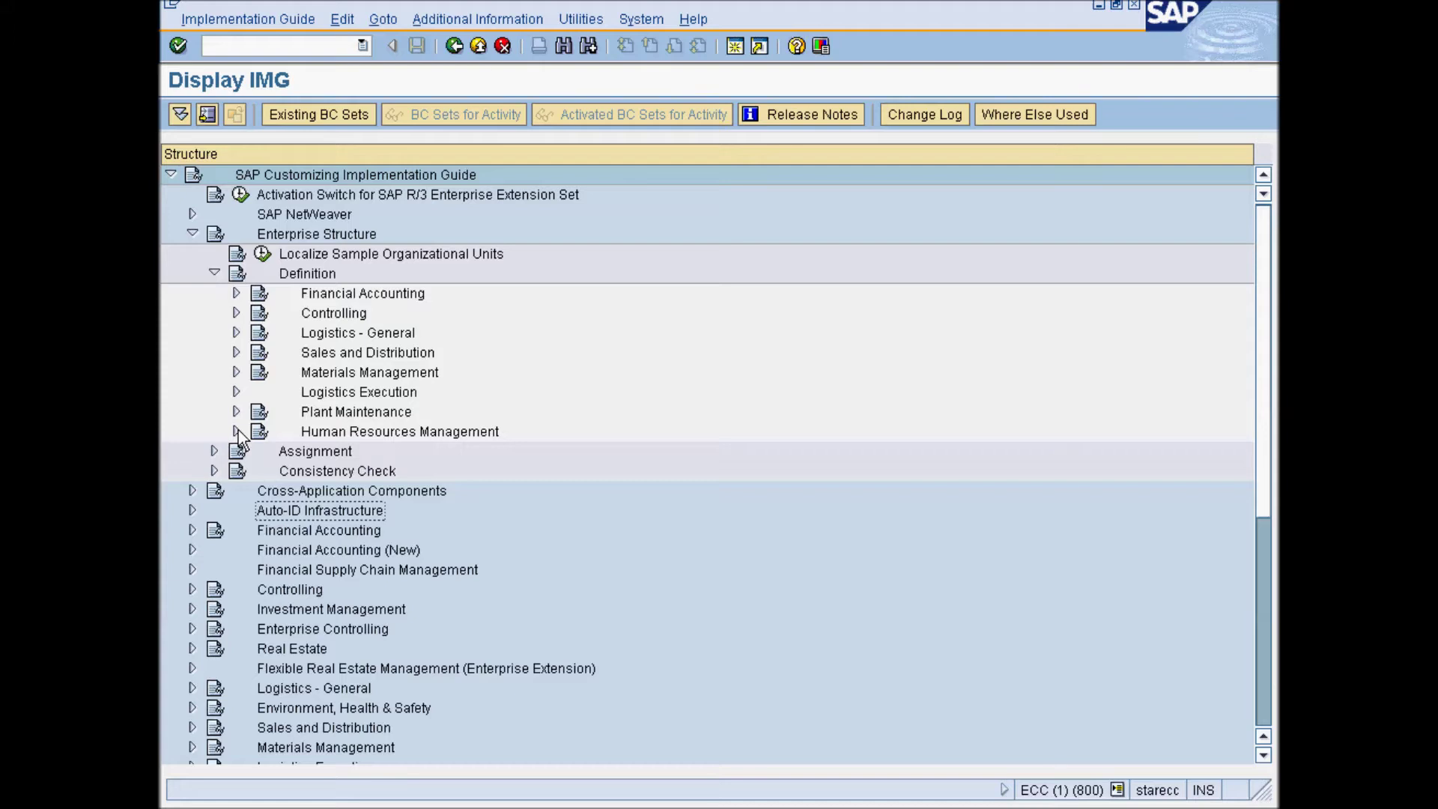
{"action": "left_click", "coordinate": [238, 430]}
{"action": "left_click", "coordinate": [307, 448]}
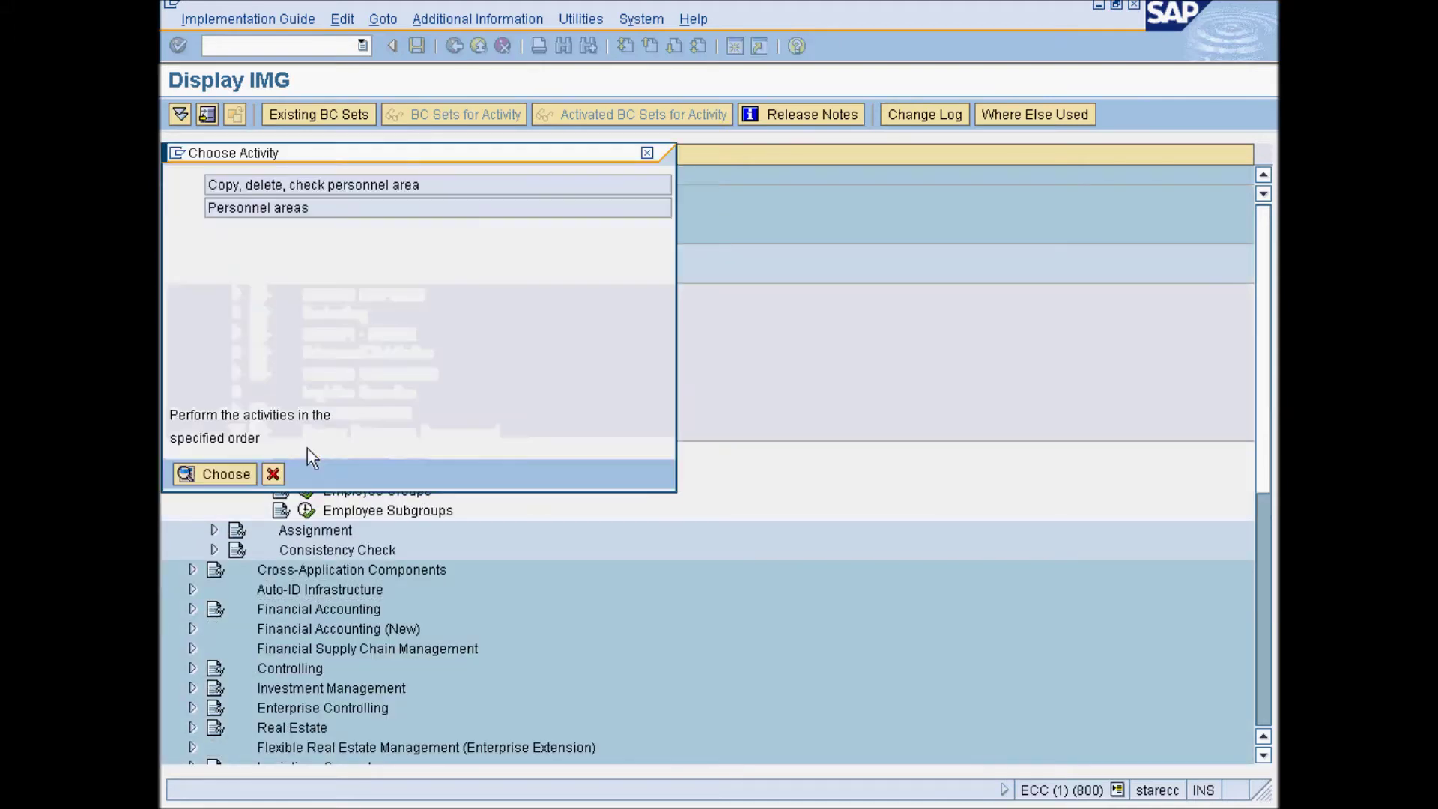
{"action": "double_click", "coordinate": [317, 210]}
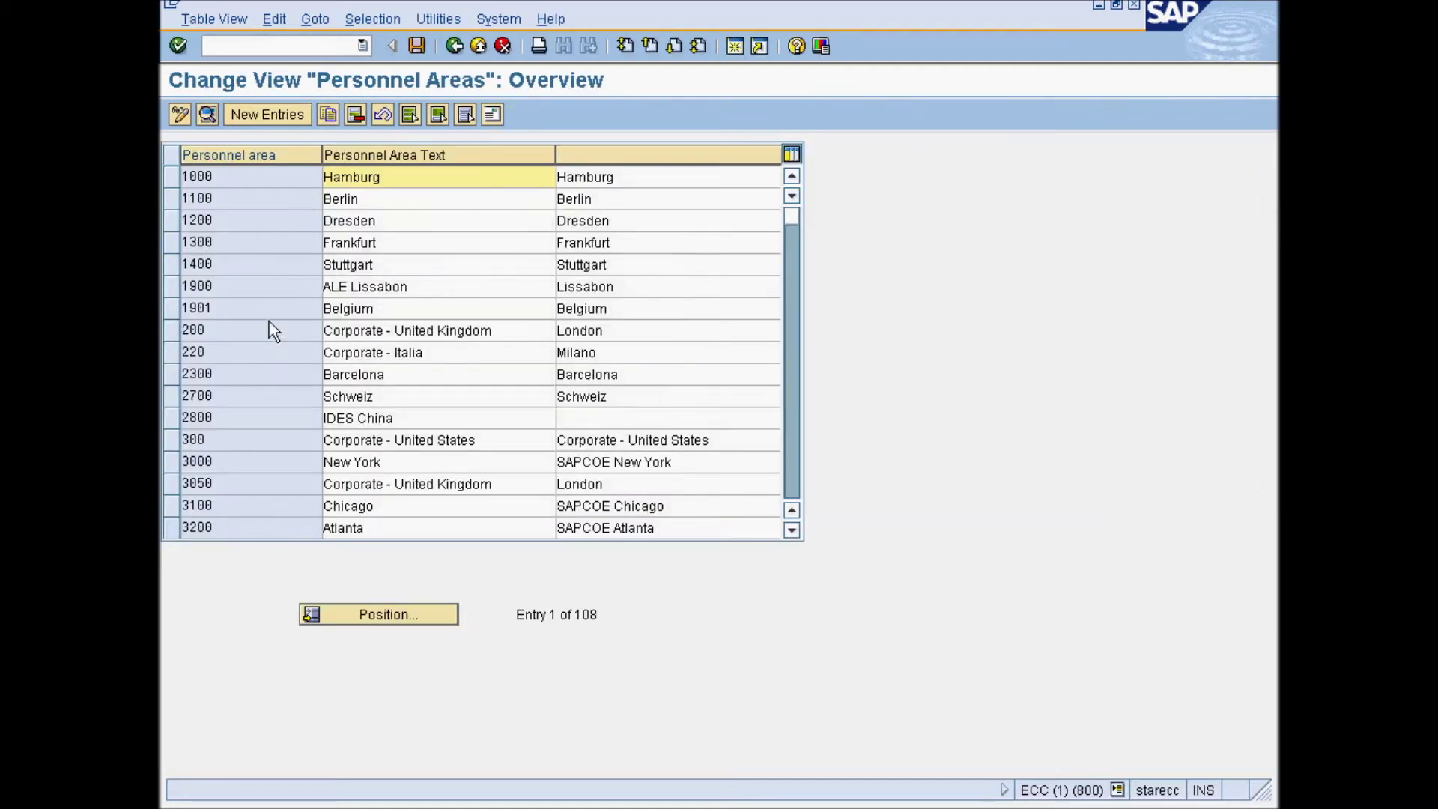
{"action": "scroll", "coordinate": [268, 322], "scroll_direction": "down", "scroll_amount": 4}
{"action": "scroll", "coordinate": [268, 322], "scroll_direction": "up", "scroll_amount": 4}
{"action": "scroll", "coordinate": [269, 325], "scroll_direction": "down", "scroll_amount": 5}
Step: Add a new personnel area XYZZ described as XYZ India
{"action": "left_click", "coordinate": [268, 114]}
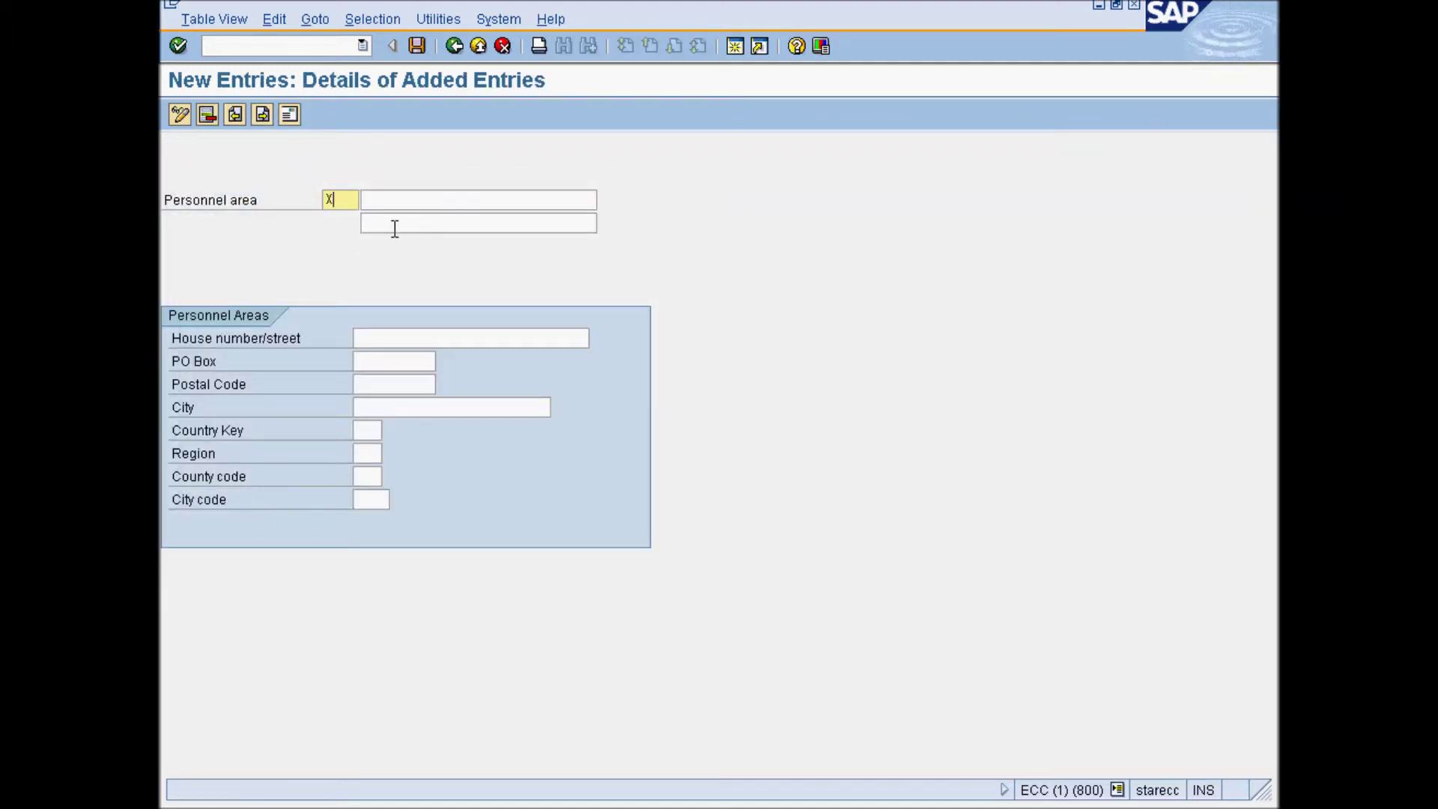
{"action": "key", "text": "Tab"}
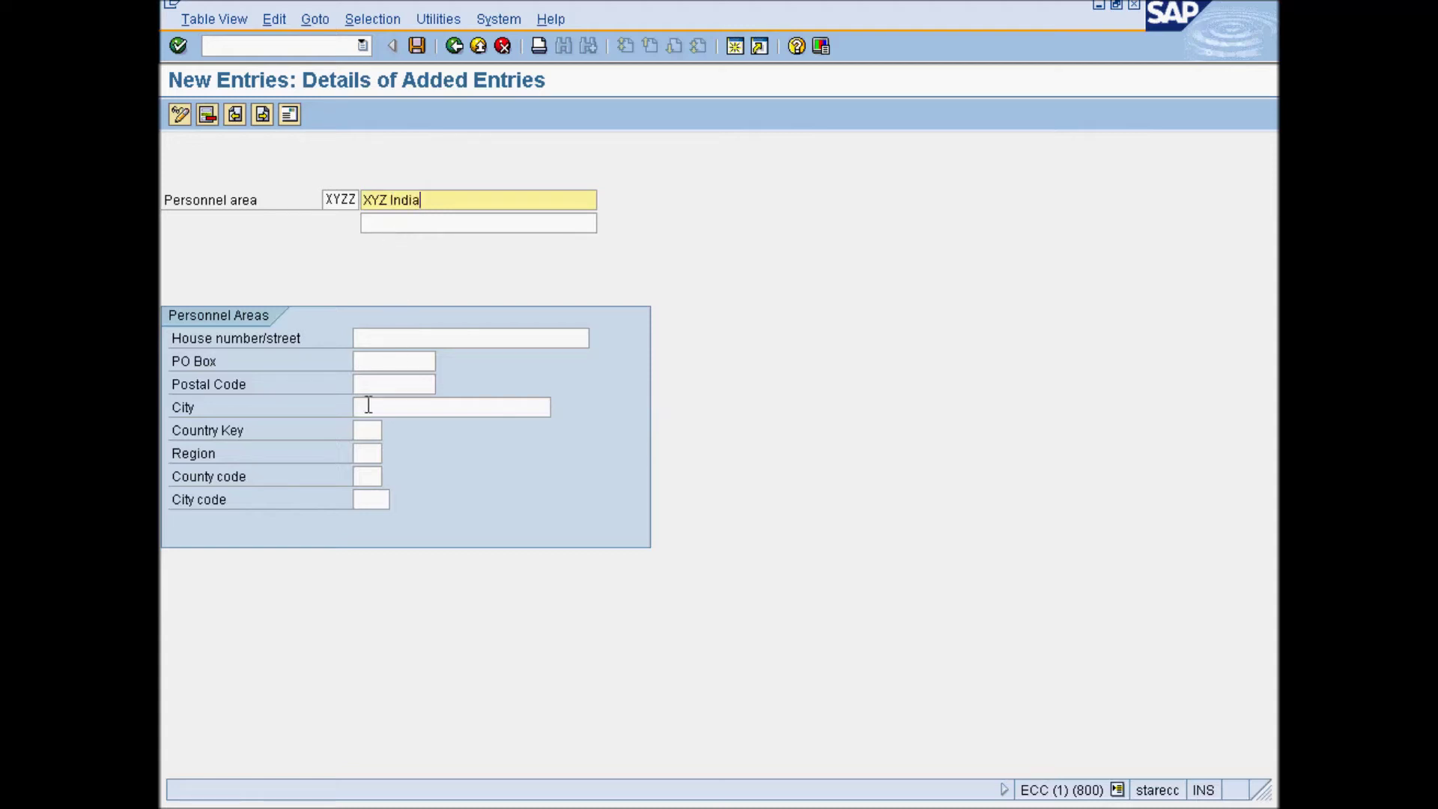
{"action": "left_click", "coordinate": [372, 454]}
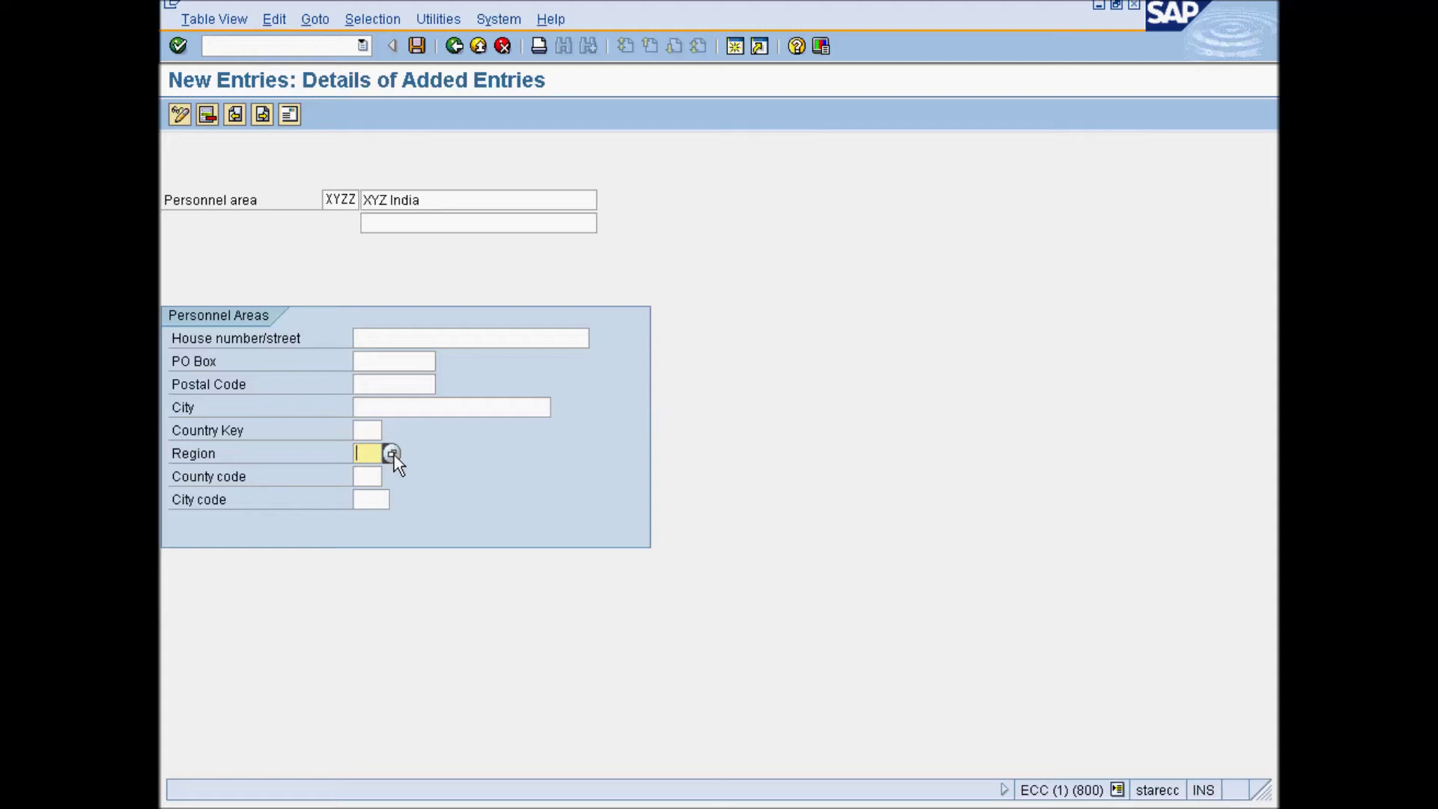
Step: Browse the county code list for the XYZZ address
{"action": "left_click", "coordinate": [371, 478]}
{"action": "left_click", "coordinate": [388, 487]}
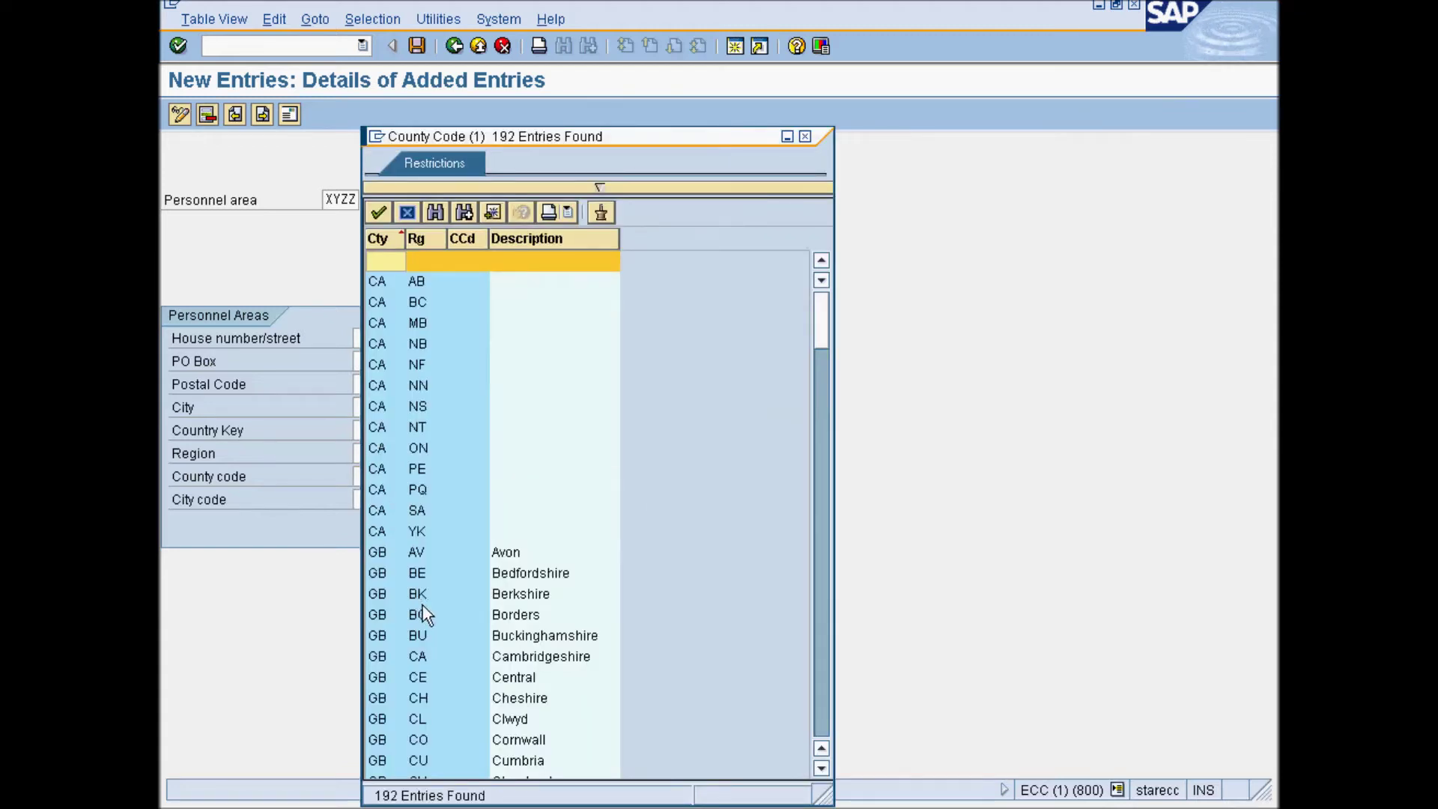
{"action": "scroll", "coordinate": [434, 618], "scroll_direction": "down", "scroll_amount": 20}
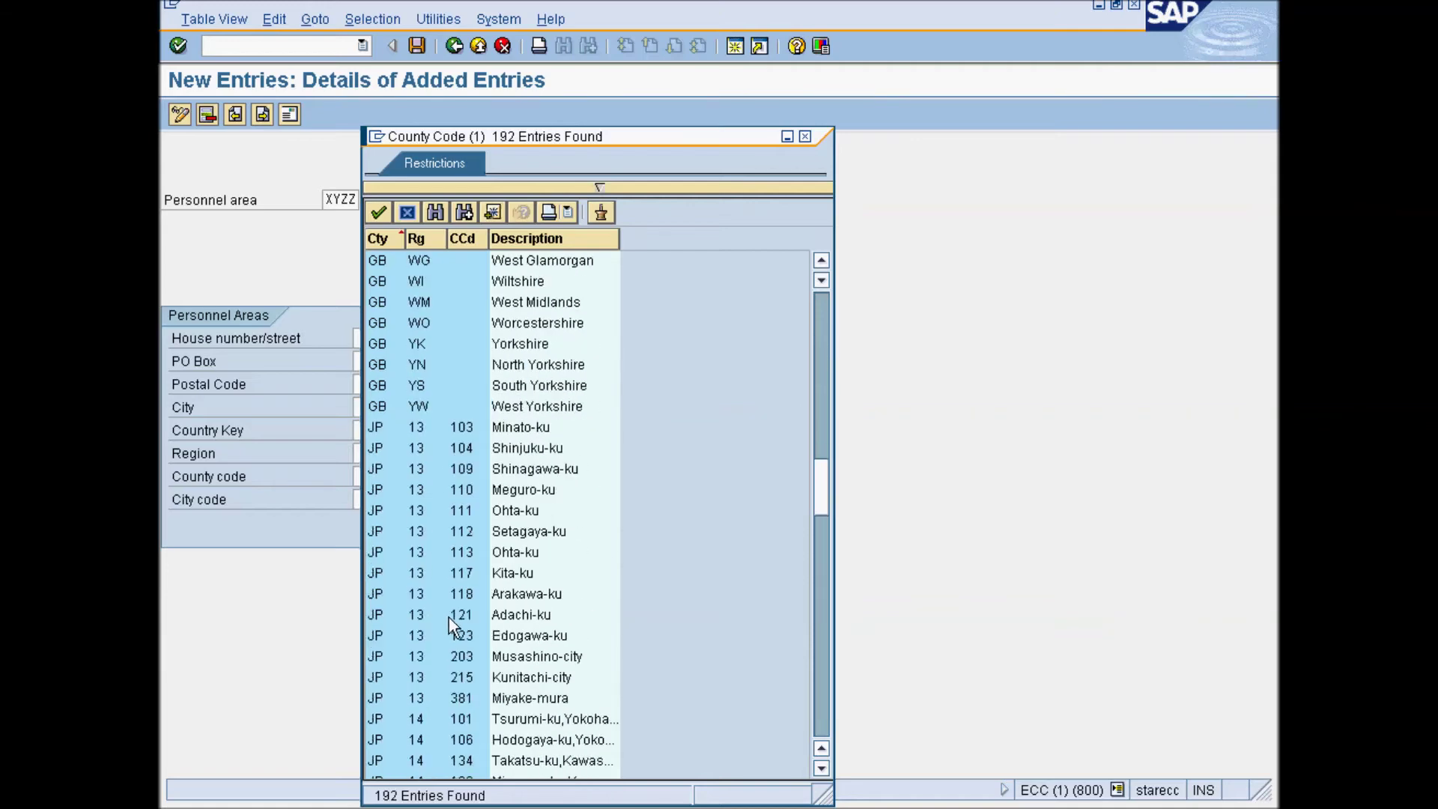
{"action": "scroll", "coordinate": [451, 613], "scroll_direction": "down", "scroll_amount": 20}
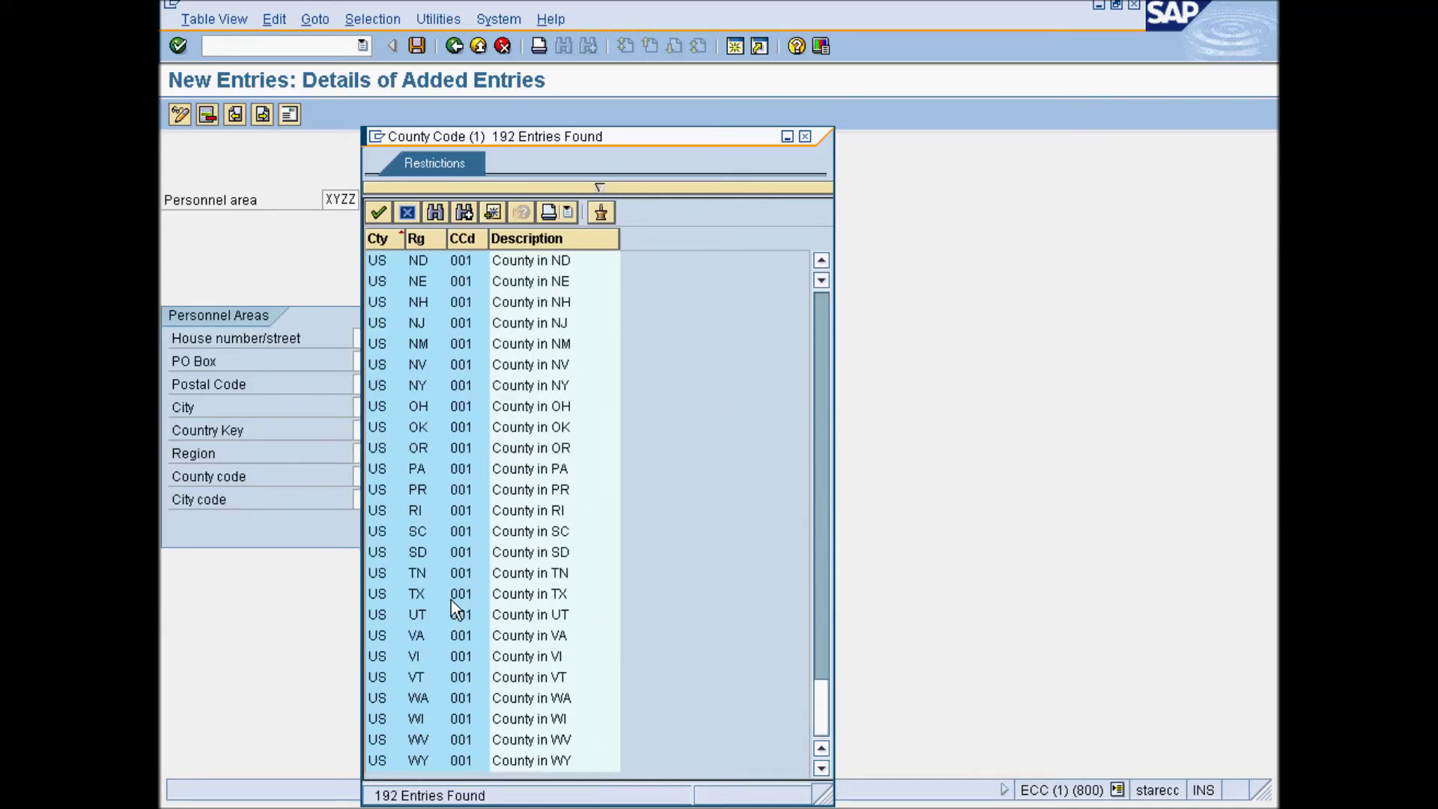
{"action": "scroll", "coordinate": [453, 600], "scroll_direction": "up", "scroll_amount": 20}
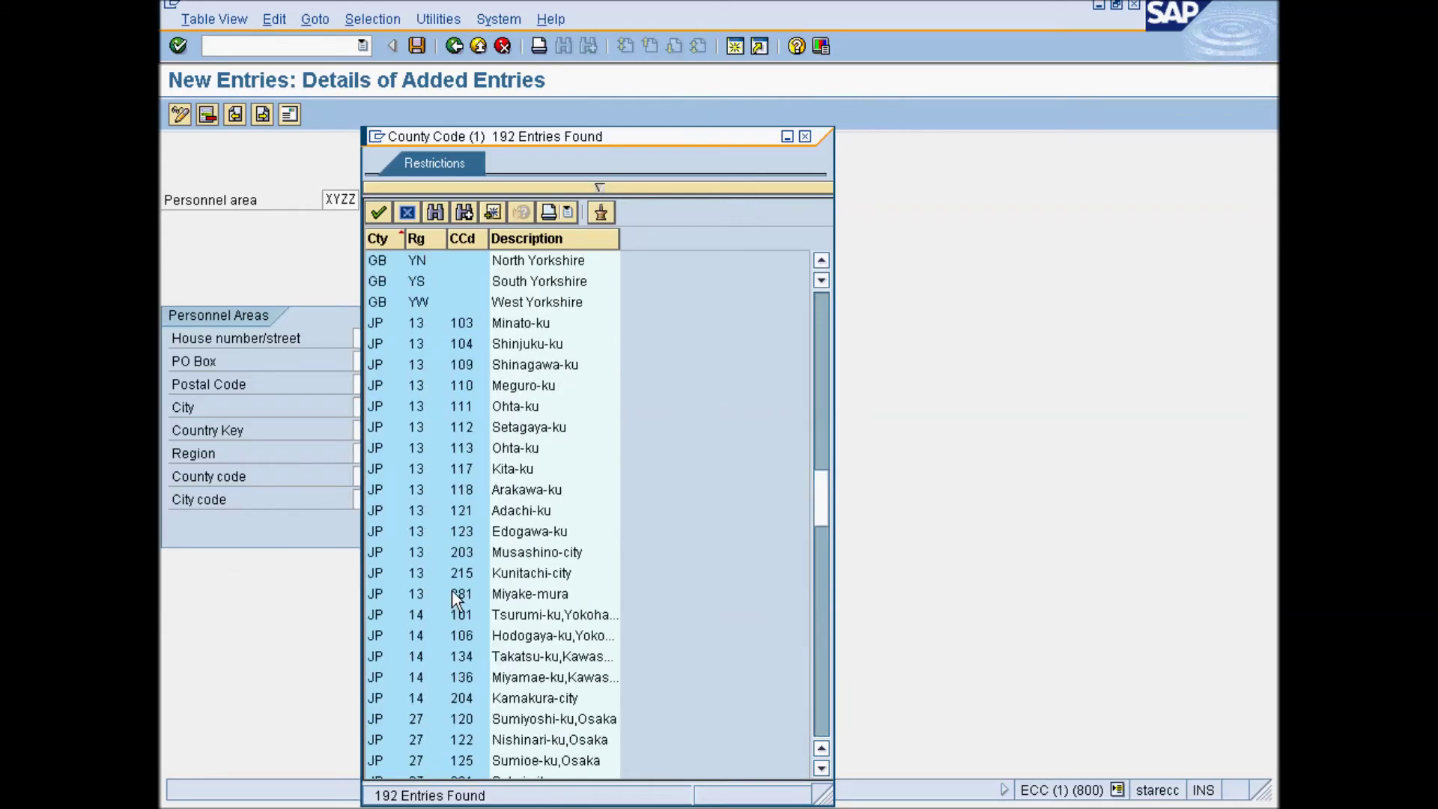
{"action": "scroll", "coordinate": [452, 591], "scroll_direction": "up", "scroll_amount": 18}
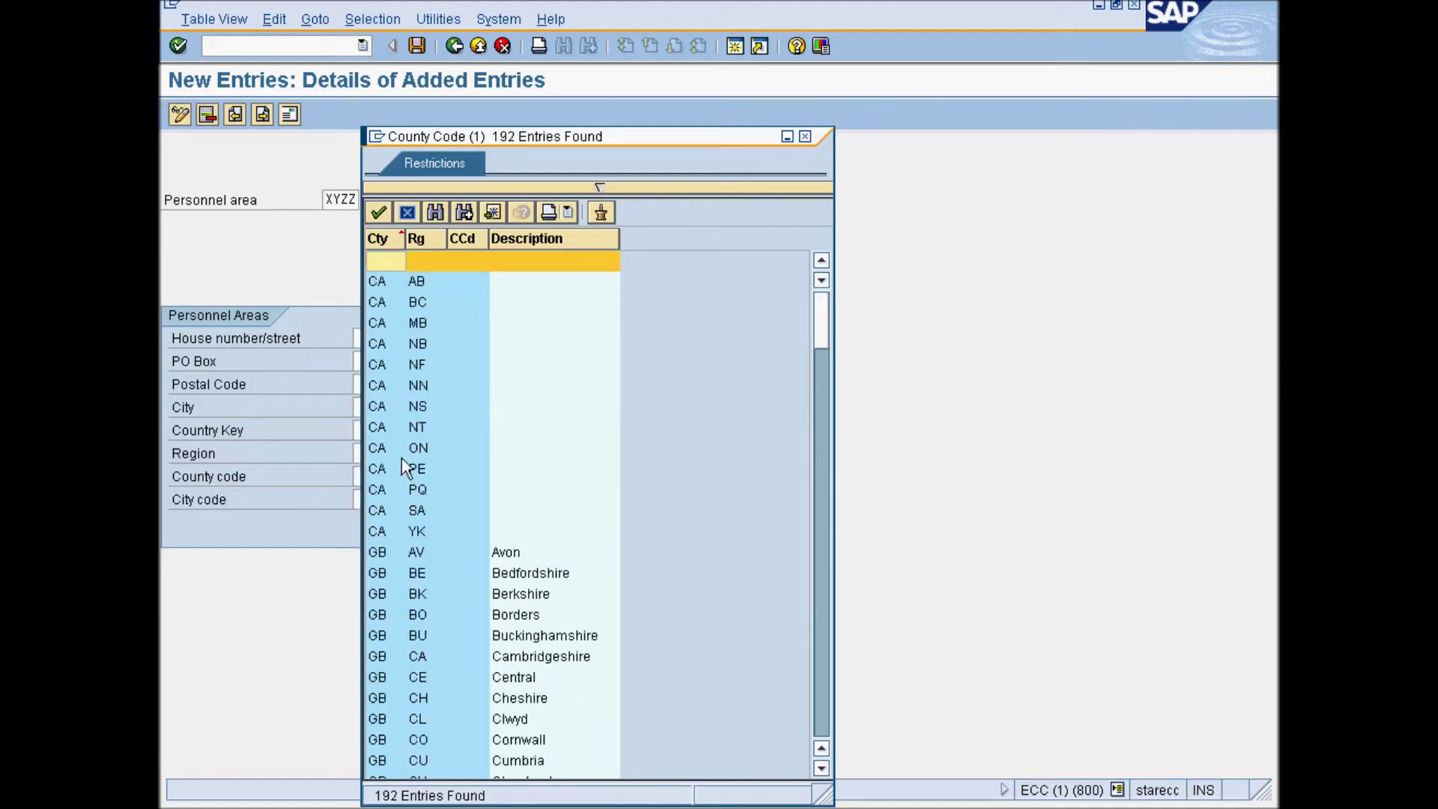
Step: Close the county code list and set XYZZ's country key to India
{"action": "left_click", "coordinate": [407, 212]}
{"action": "left_click", "coordinate": [370, 408]}
{"action": "left_click", "coordinate": [372, 427]}
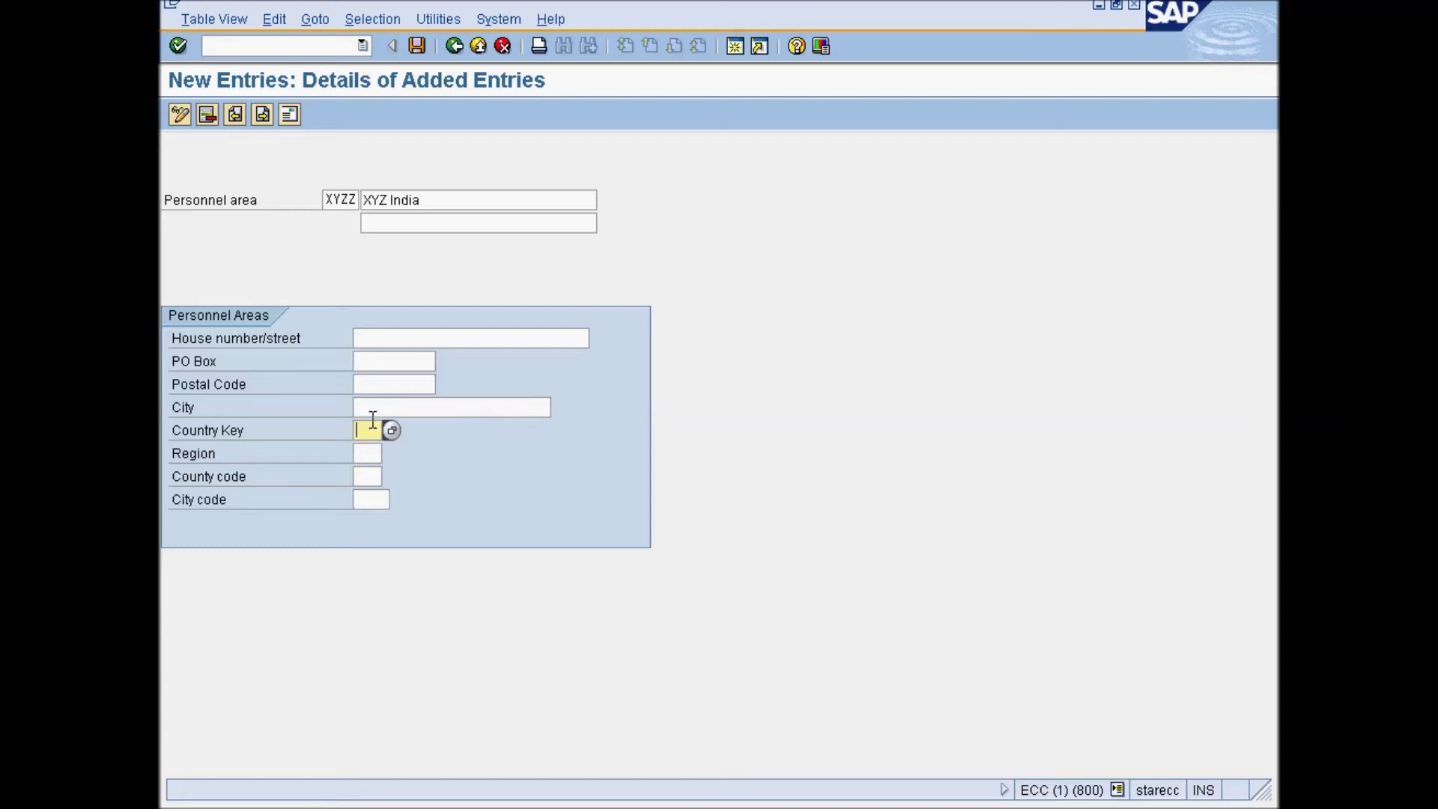
{"action": "left_click", "coordinate": [391, 432]}
{"action": "scroll", "coordinate": [420, 599], "scroll_direction": "down", "scroll_amount": 20}
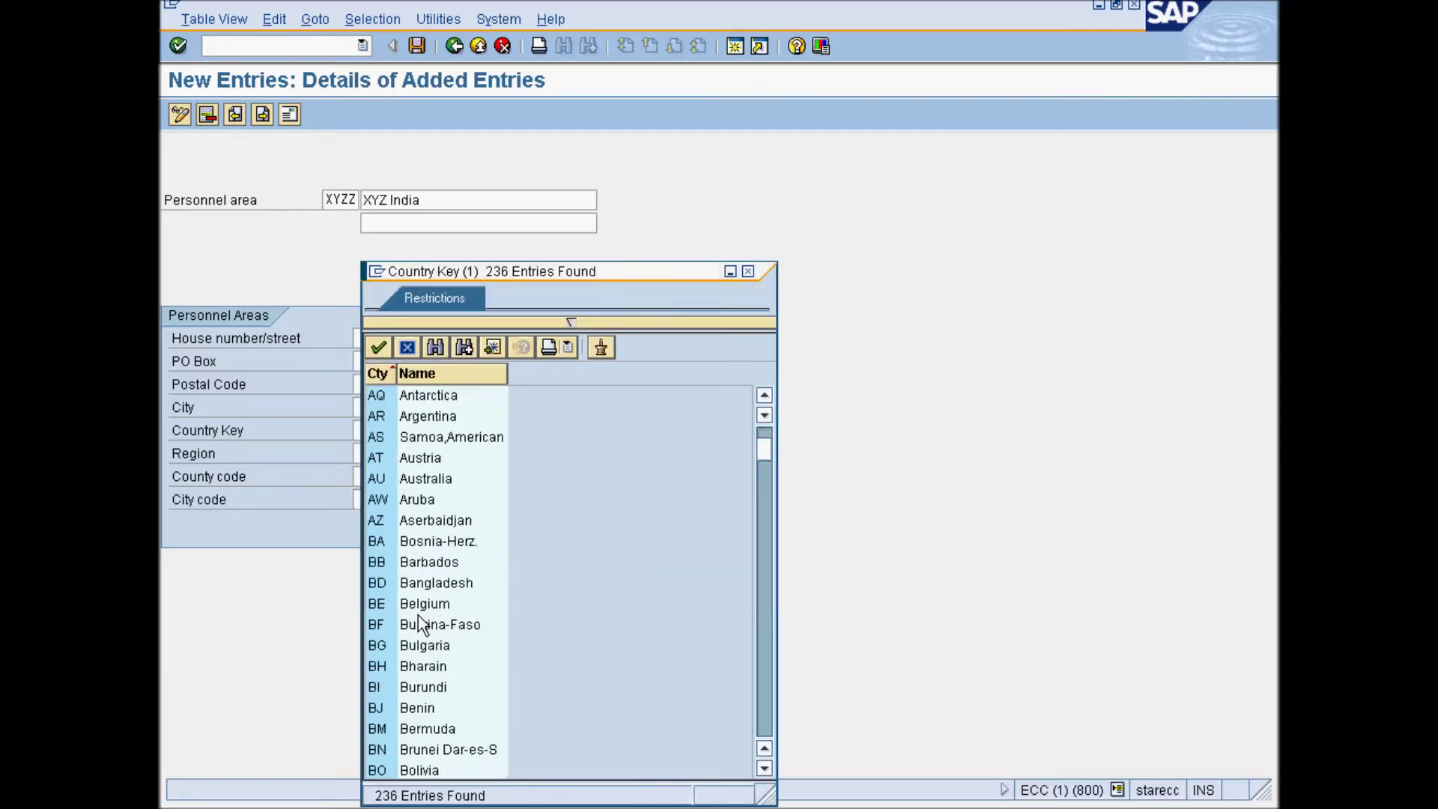
{"action": "scroll", "coordinate": [424, 613], "scroll_direction": "down", "scroll_amount": 11}
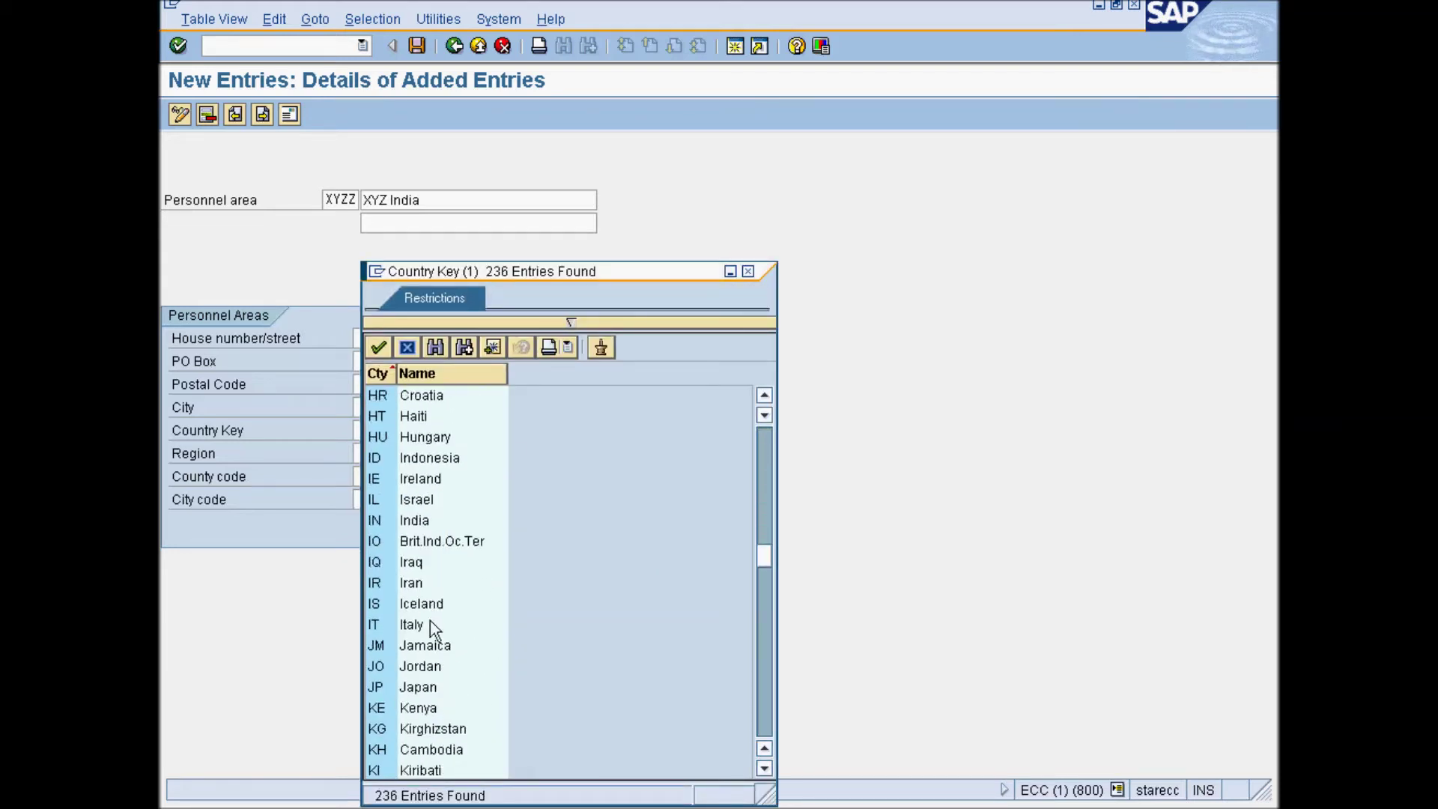
{"action": "double_click", "coordinate": [429, 521]}
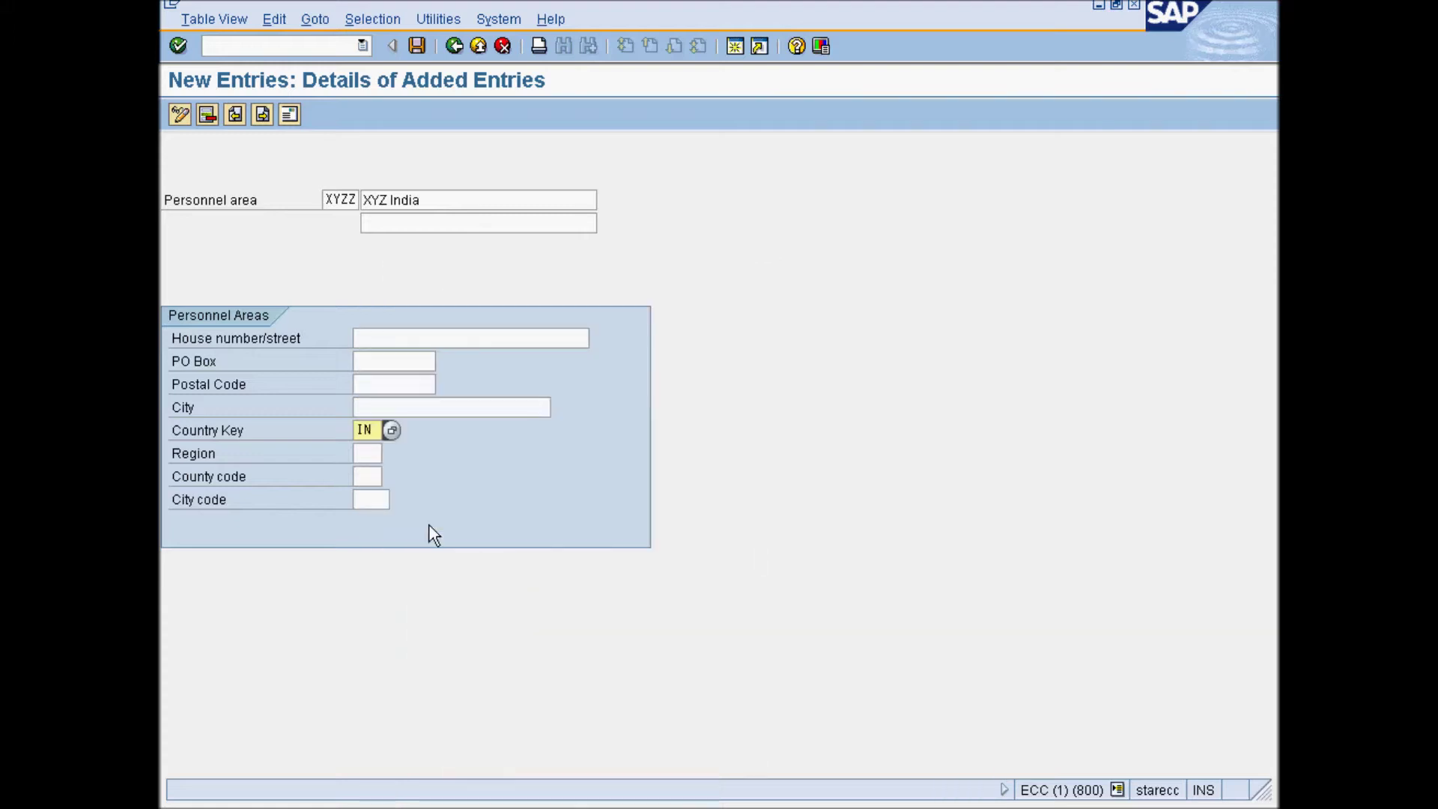
{"action": "key", "text": "Return"}
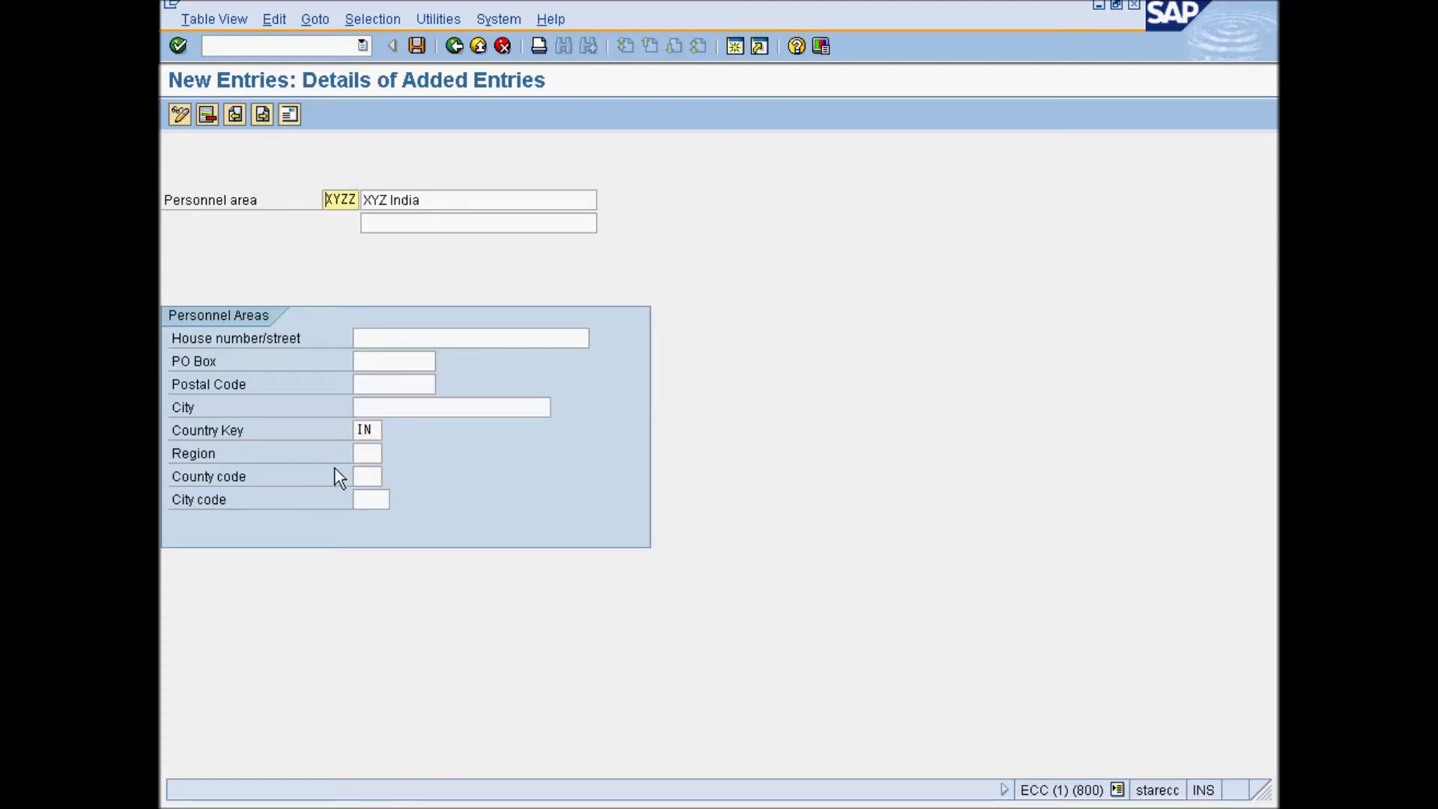
Step: Save XYZZ without address details under the customizing request and return to the overview
{"action": "left_click", "coordinate": [415, 42]}
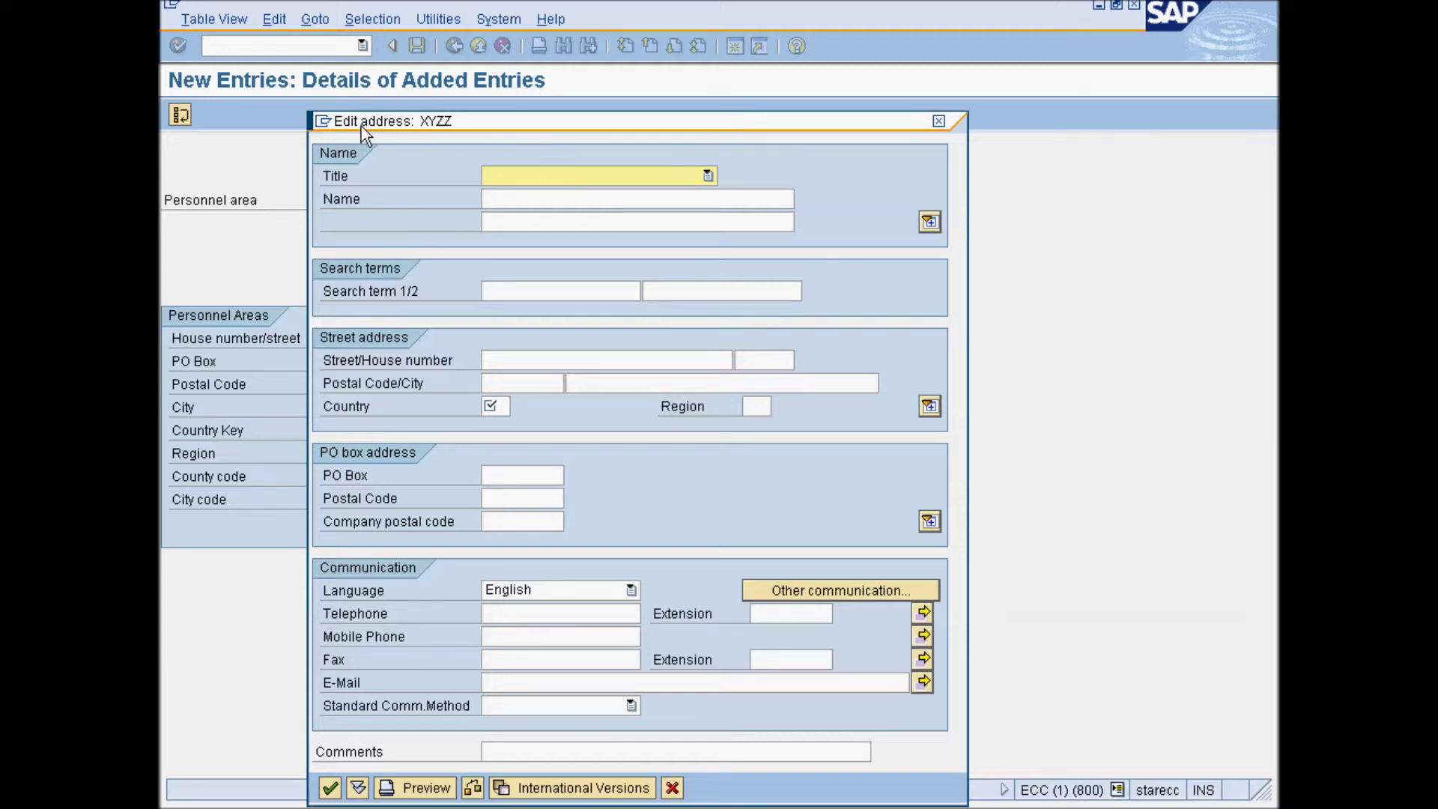
{"action": "left_click", "coordinate": [674, 788]}
{"action": "left_click", "coordinate": [470, 415]}
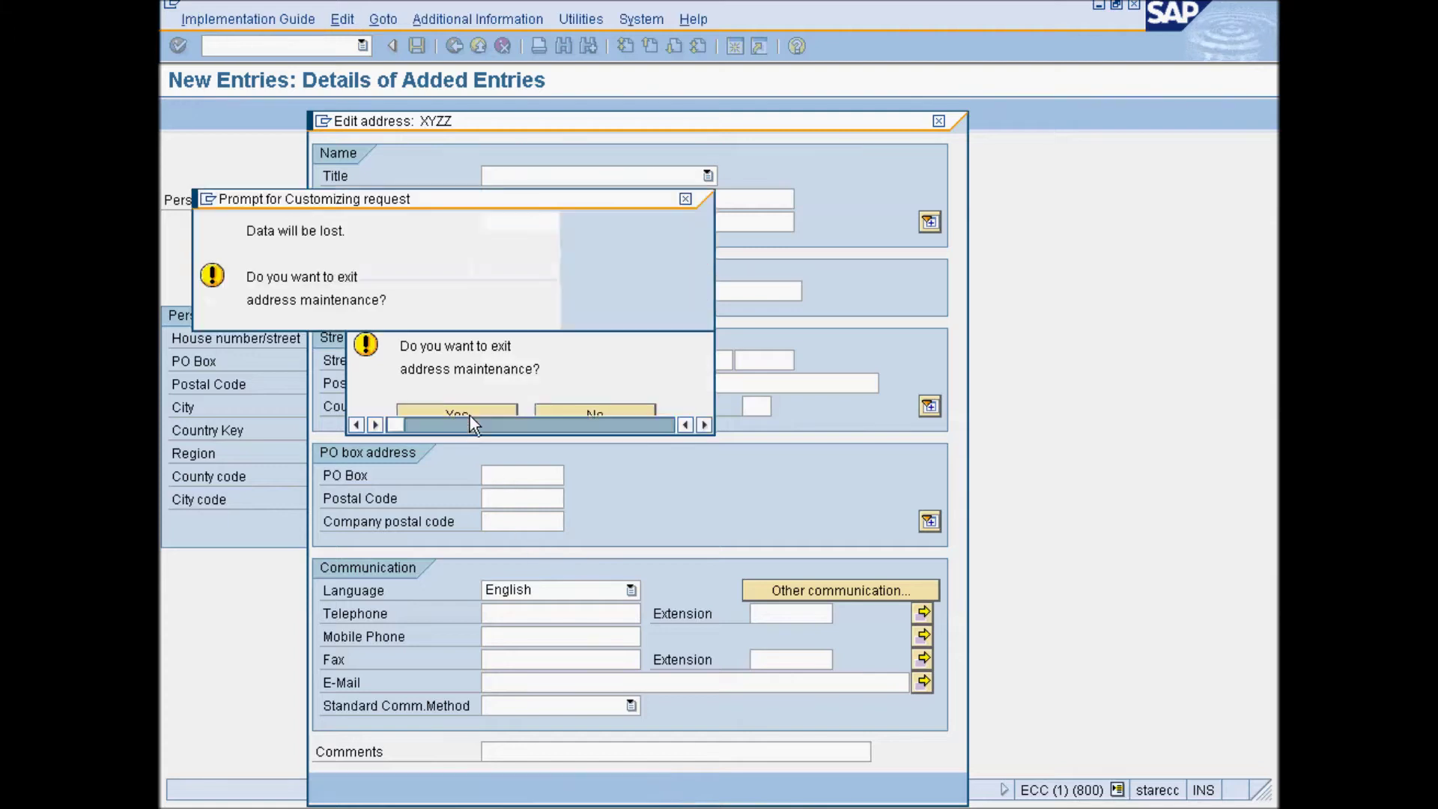
{"action": "left_click", "coordinate": [215, 313]}
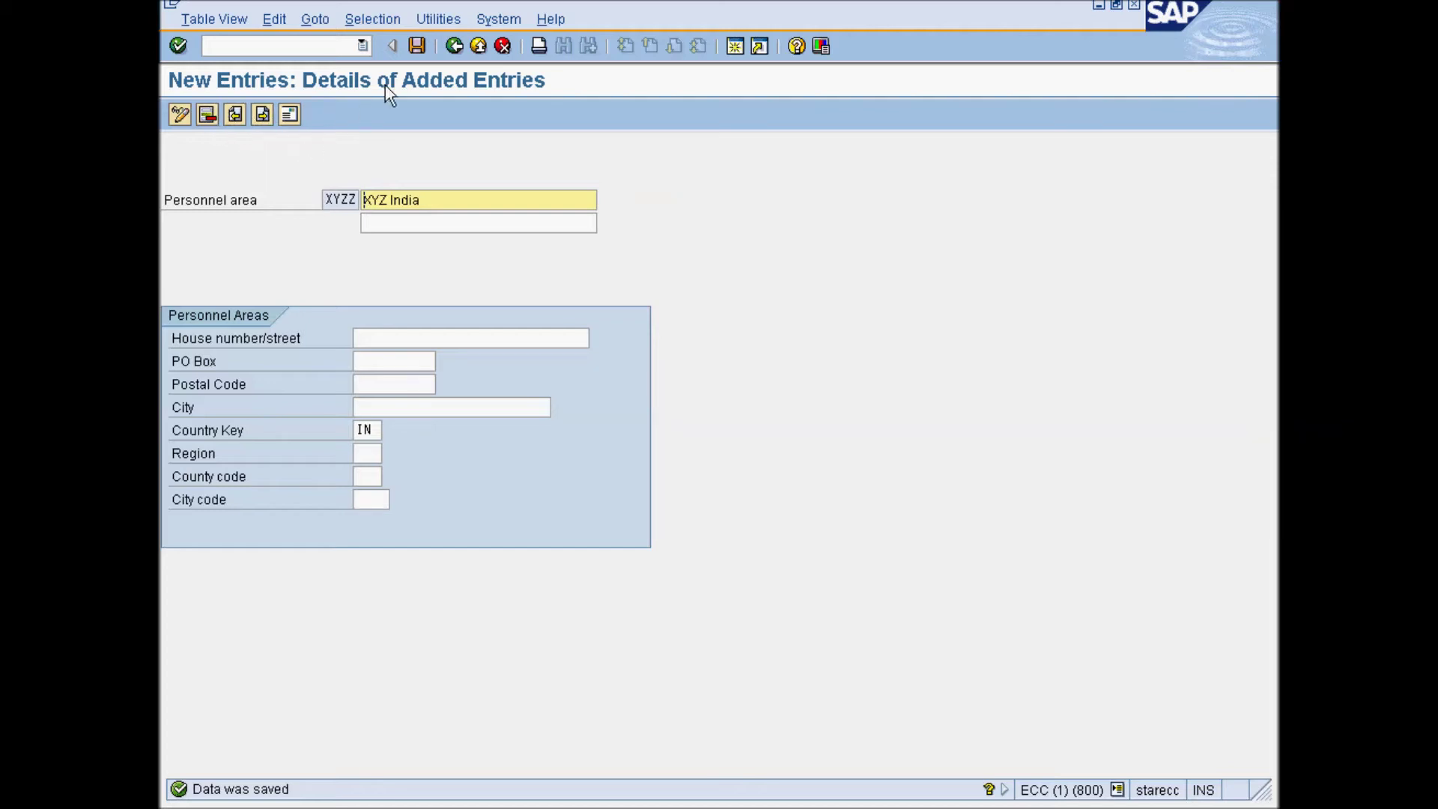
{"action": "left_click", "coordinate": [453, 47]}
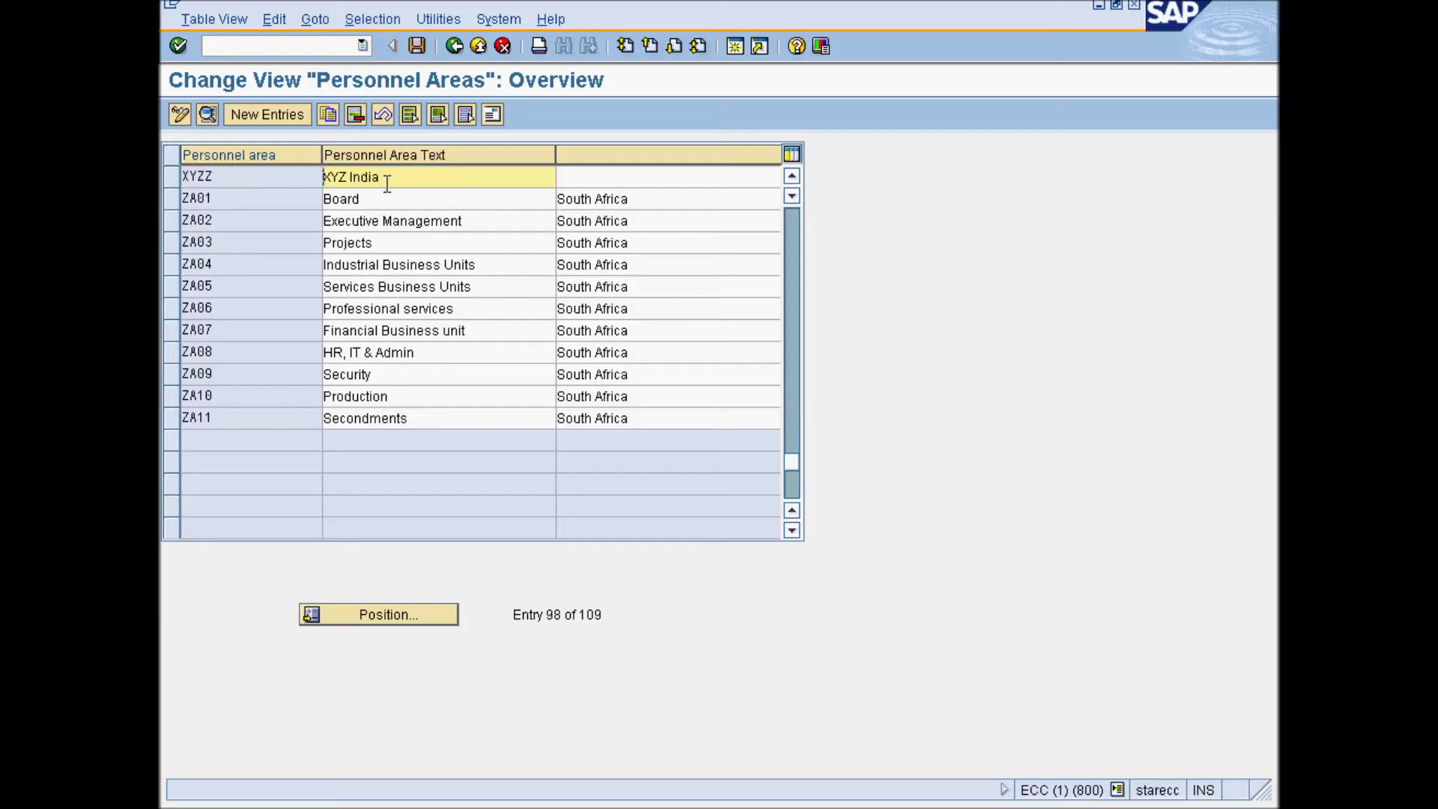
Step: Add personnel area XYZY named XYZ Australia with country Australia (AU)
{"action": "scroll", "coordinate": [268, 303], "scroll_direction": "up", "scroll_amount": 1}
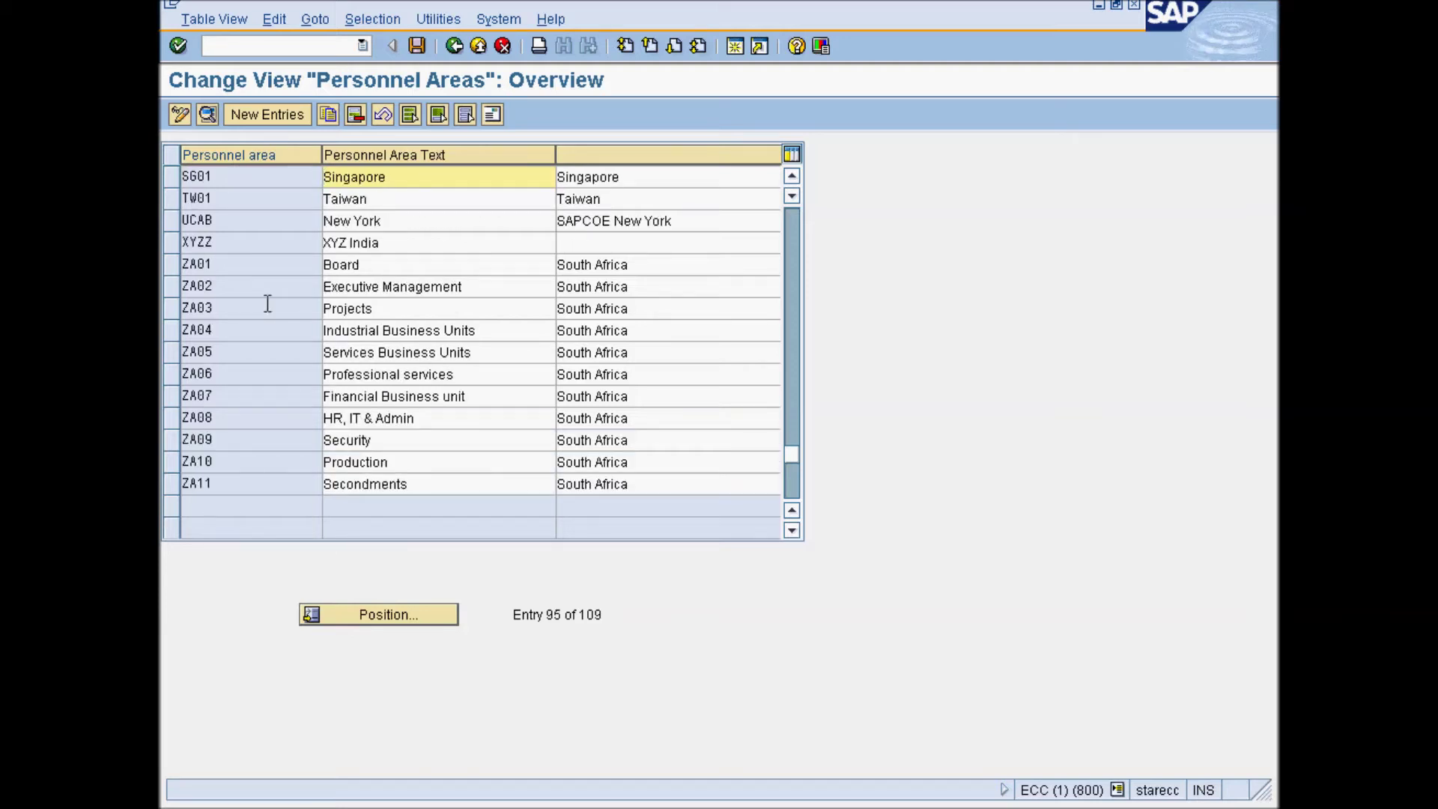
{"action": "left_click", "coordinate": [267, 120]}
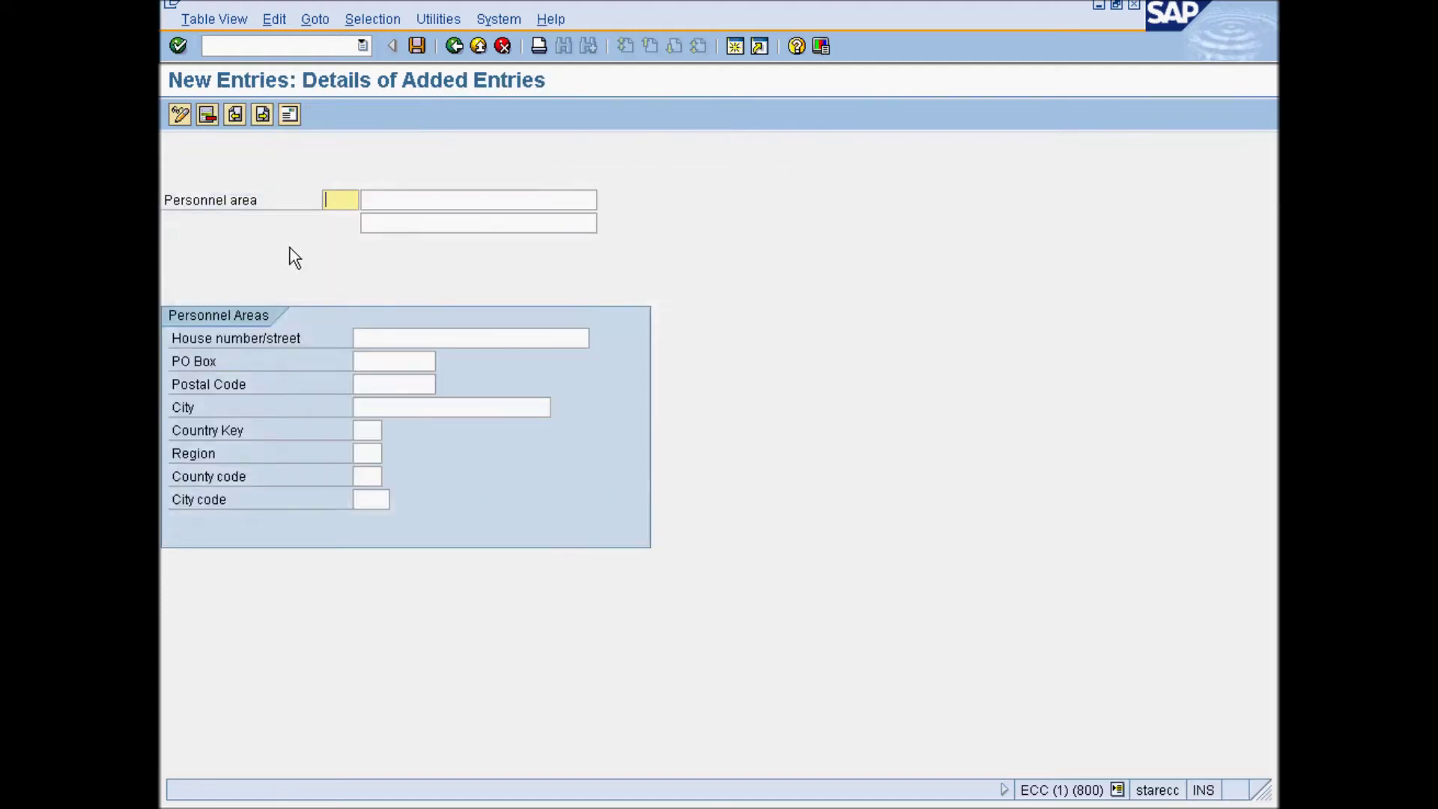
{"action": "type", "text": "XYZY"}
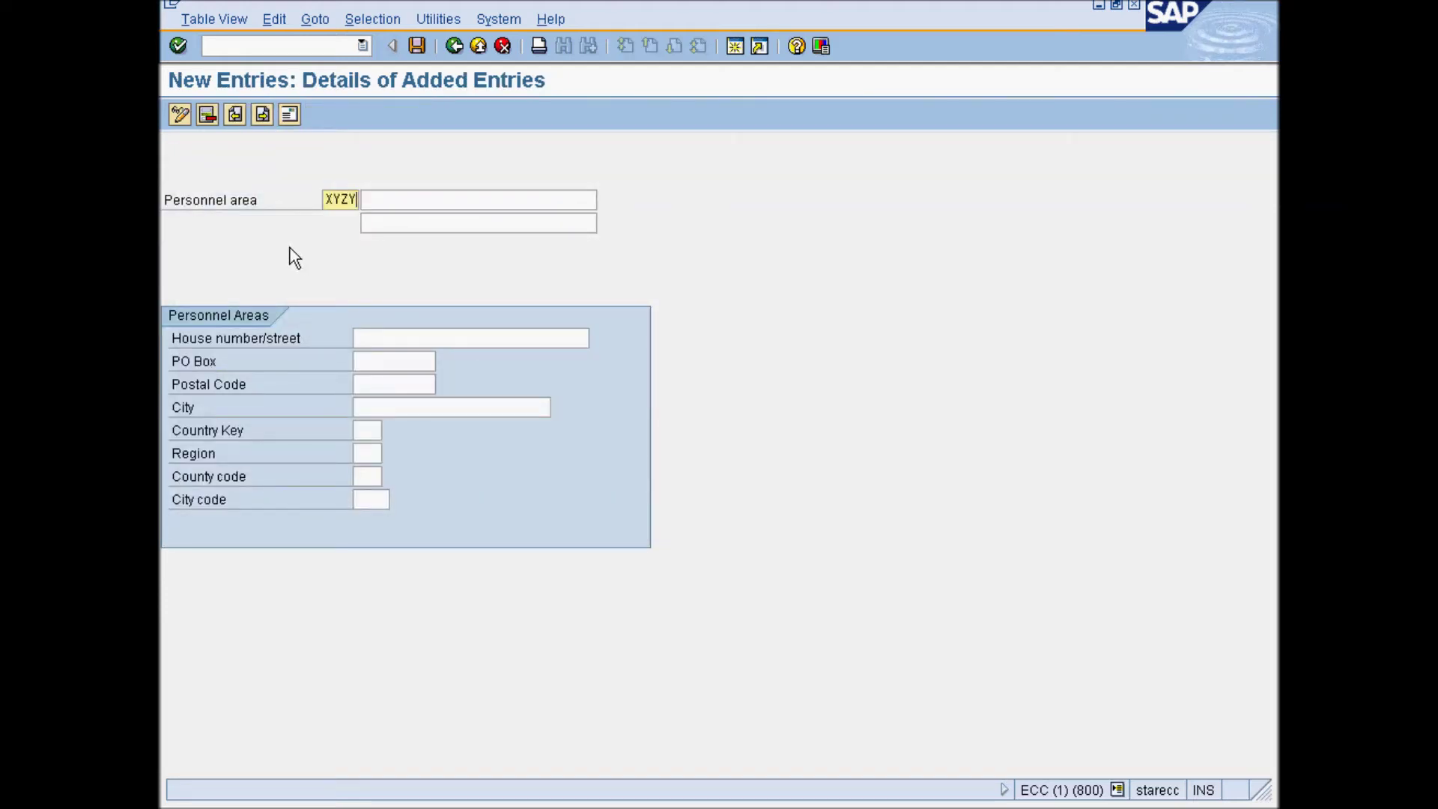
{"action": "key", "text": "Tab"}
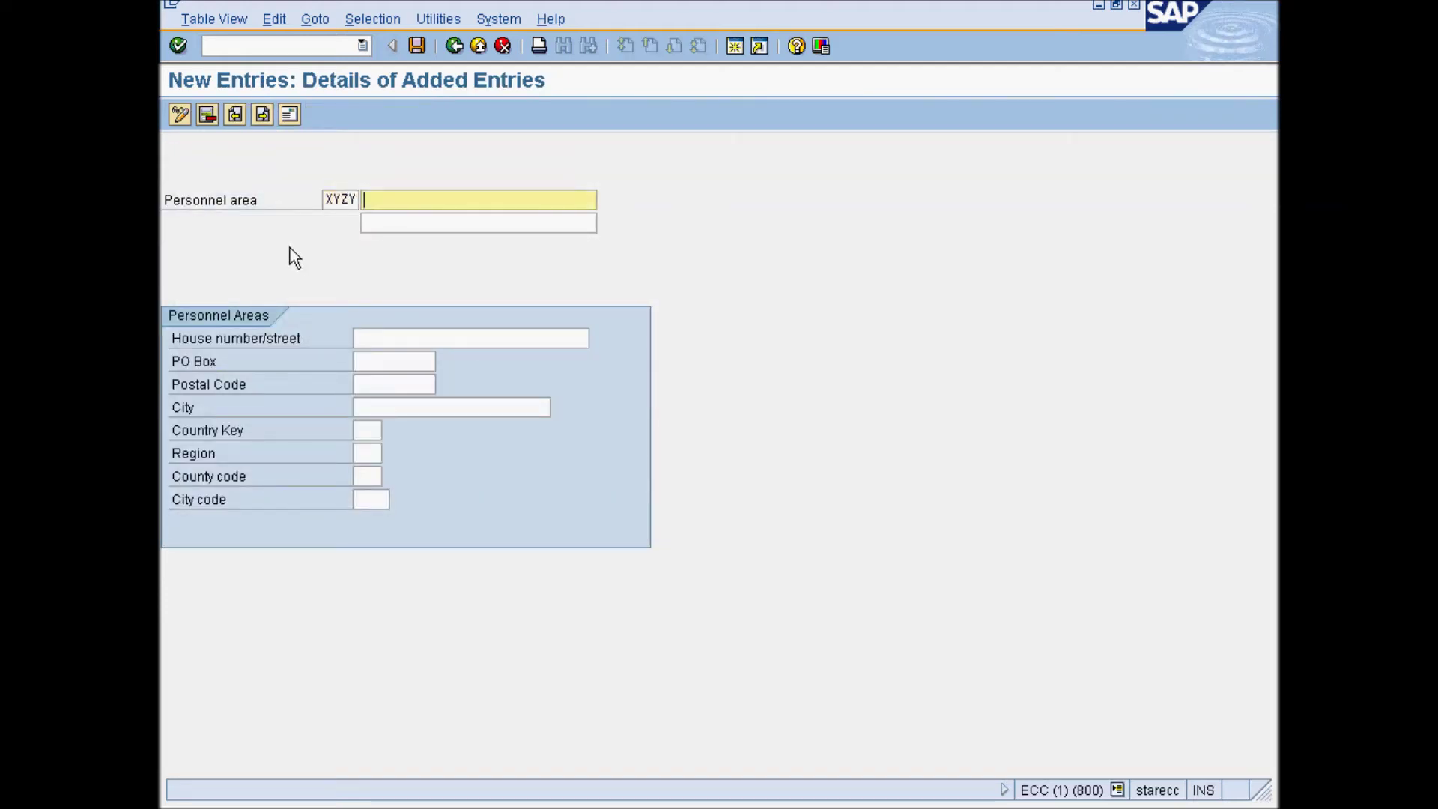
{"action": "type", "text": "XYZ"}
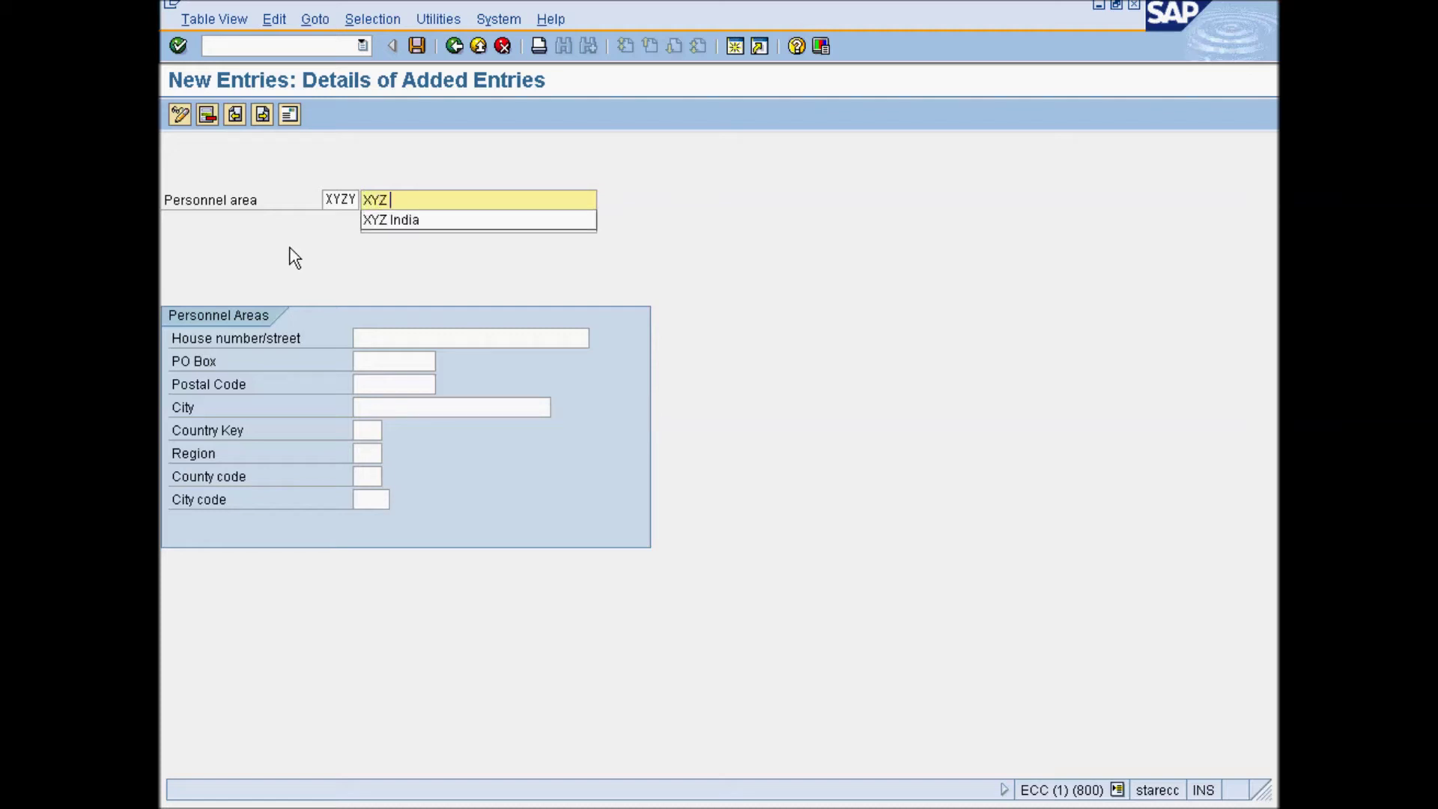
{"action": "type", "text": " S"}
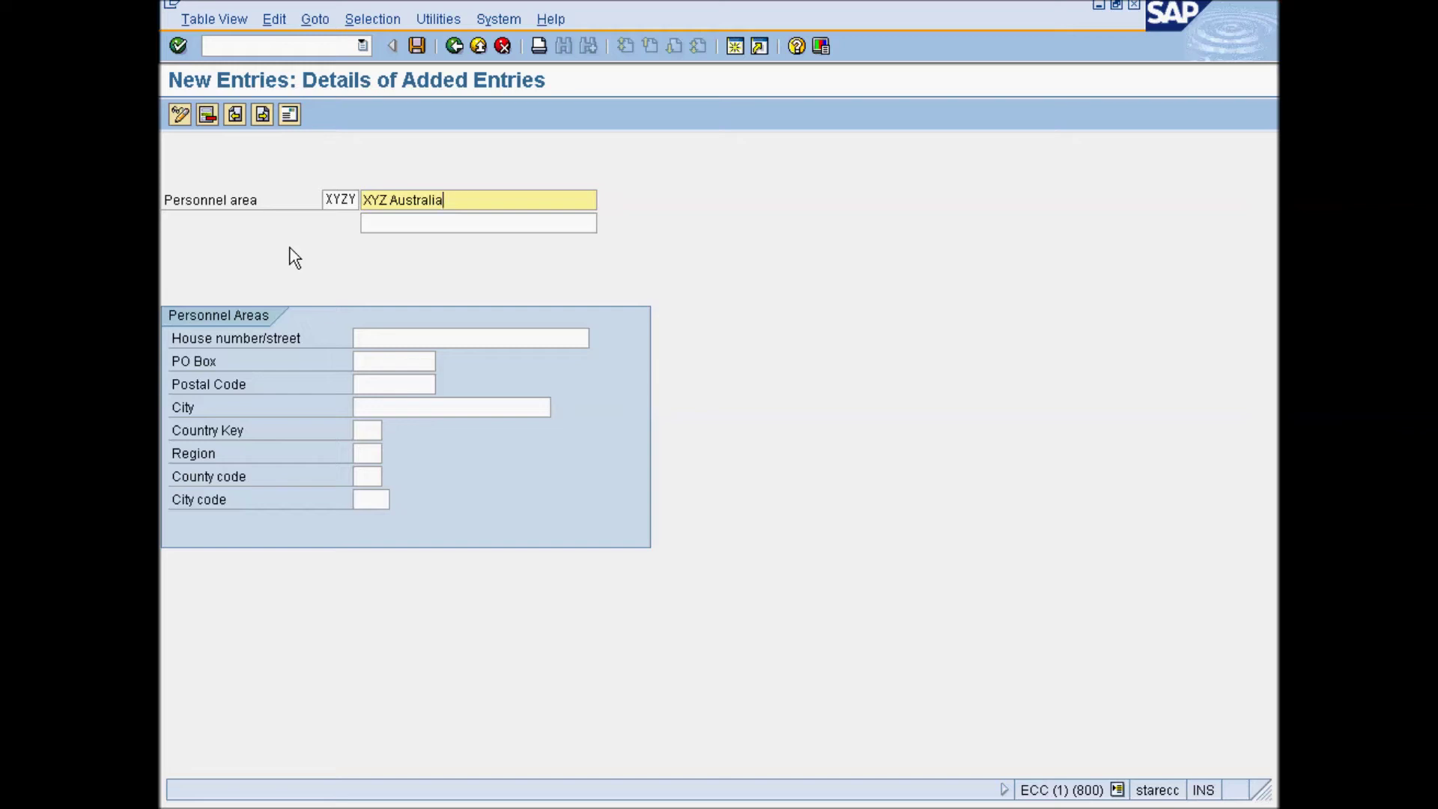
{"action": "left_click", "coordinate": [371, 430]}
{"action": "left_click", "coordinate": [389, 430]}
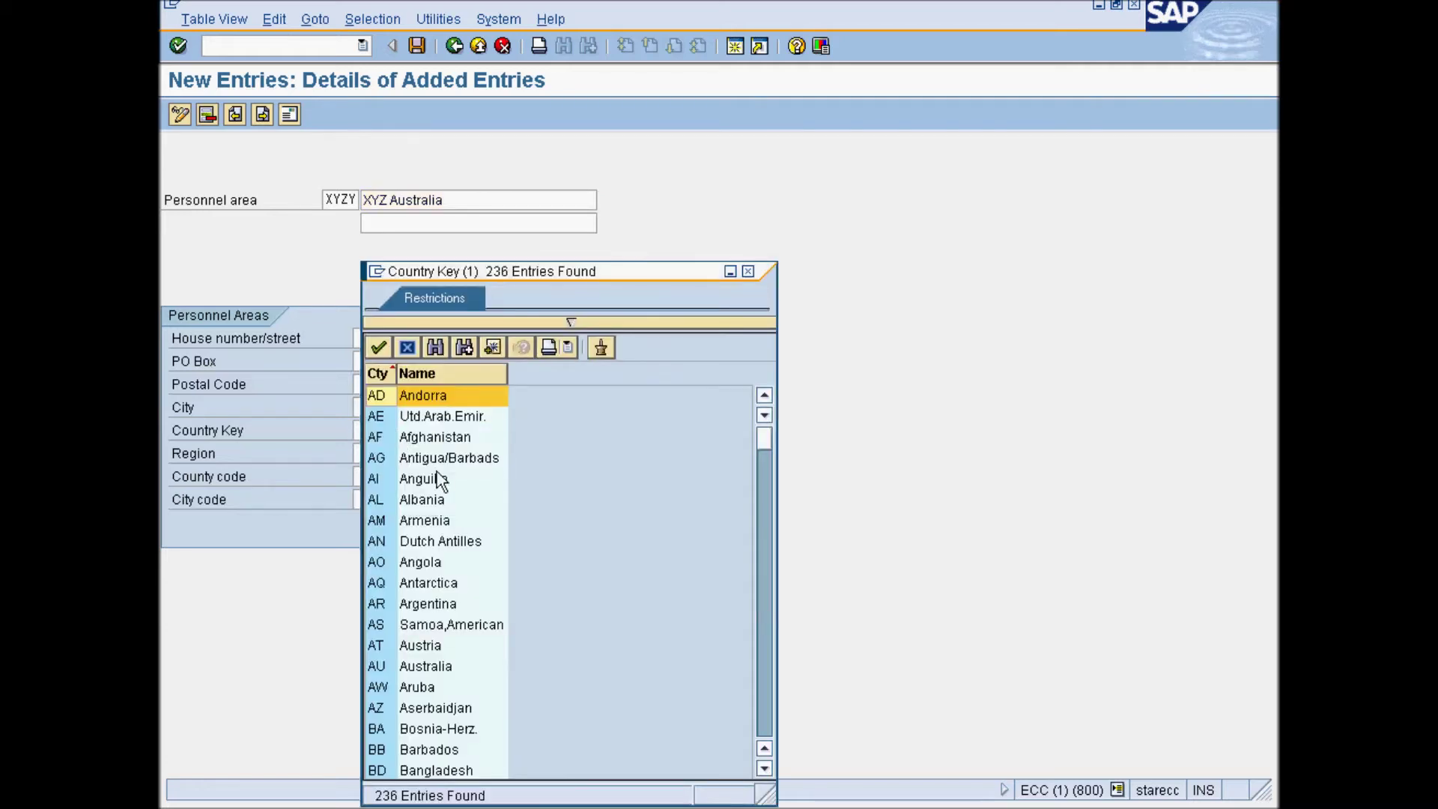
{"action": "double_click", "coordinate": [418, 665]}
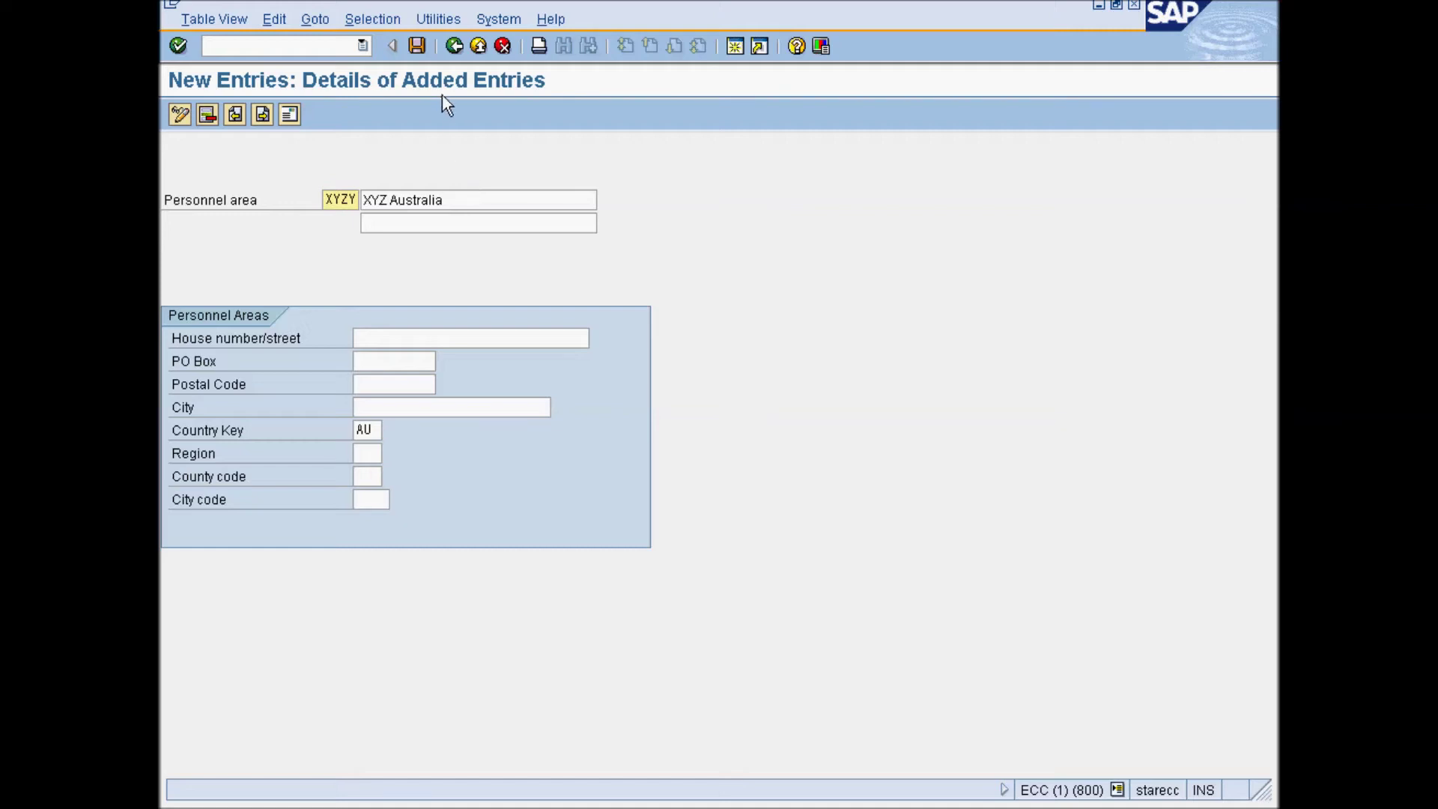
Step: Save XYZY, skipping the address details, and return to the Personnel Areas overview
{"action": "left_click", "coordinate": [417, 46]}
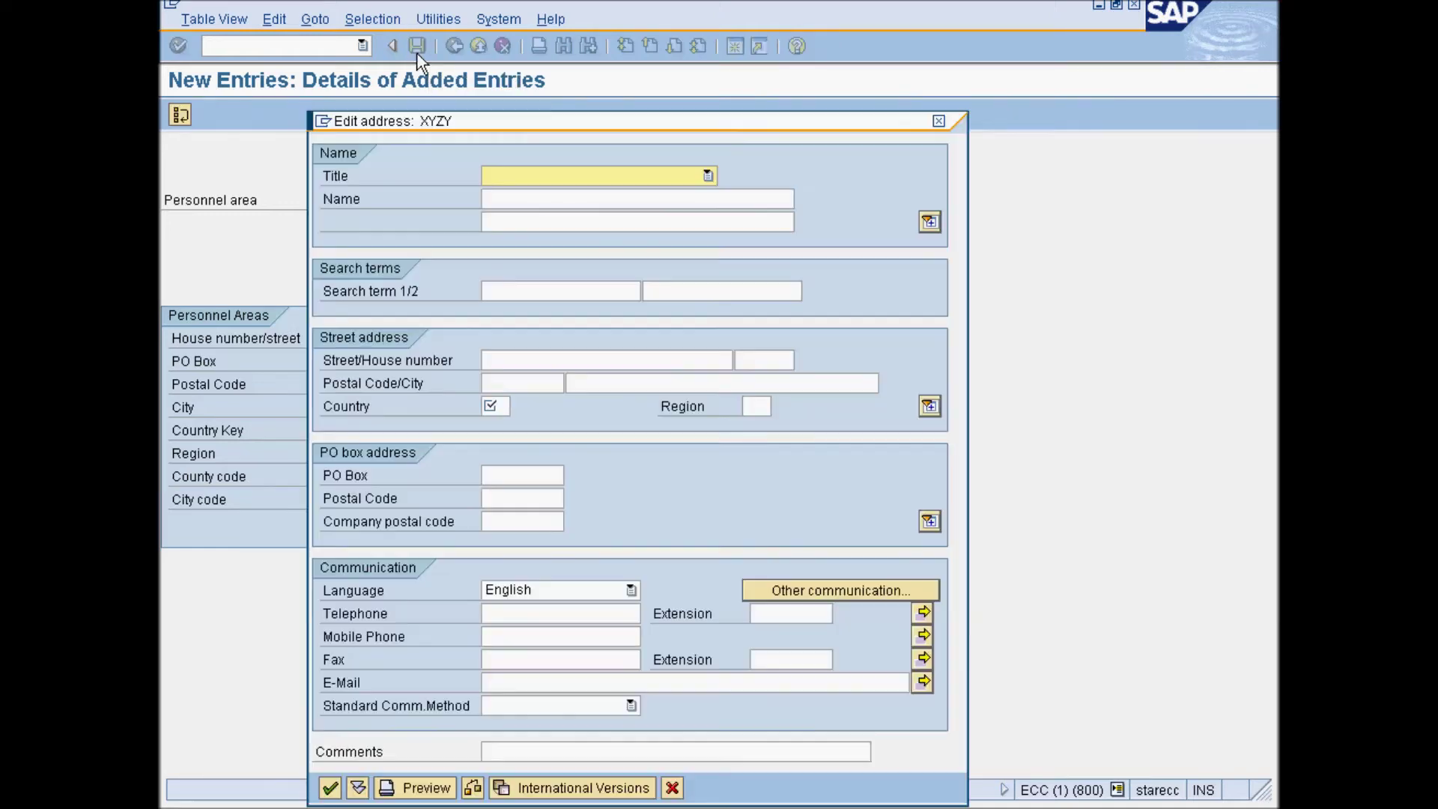
{"action": "left_click", "coordinate": [673, 788]}
{"action": "left_click", "coordinate": [474, 414]}
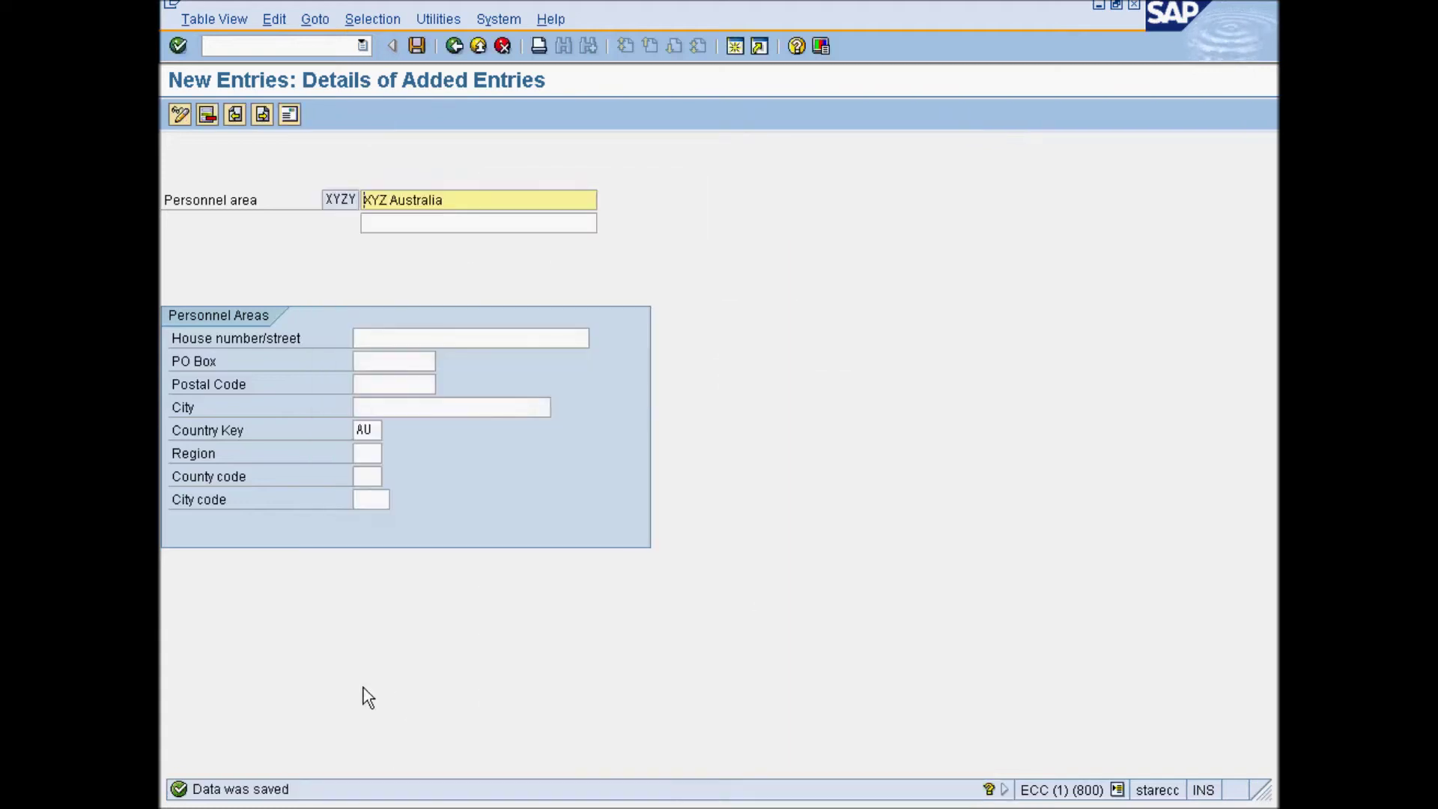
{"action": "left_click", "coordinate": [502, 47]}
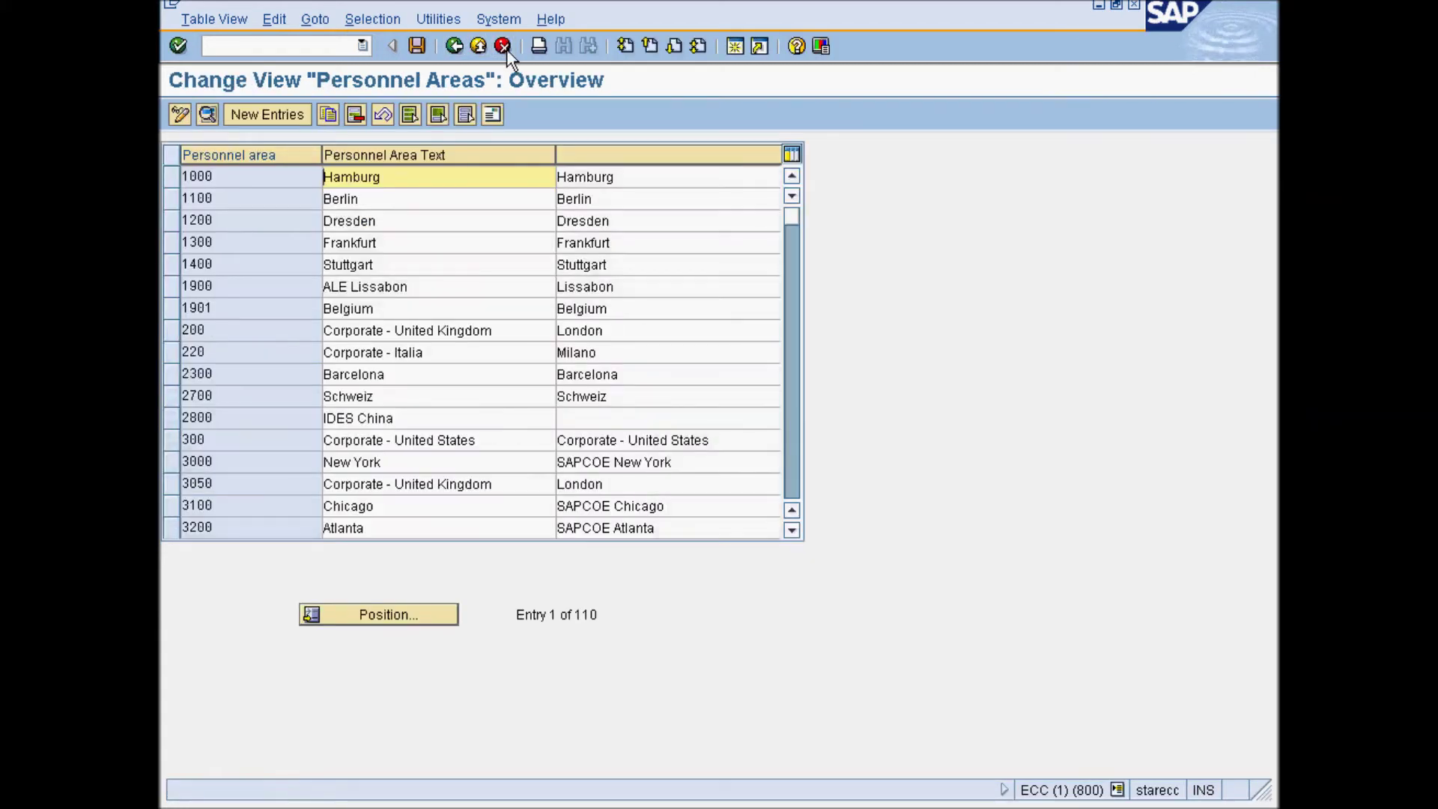
Step: Scroll down the Personnel Areas table to review the existing personnel areas
{"action": "scroll", "coordinate": [479, 304], "scroll_direction": "down", "scroll_amount": 20}
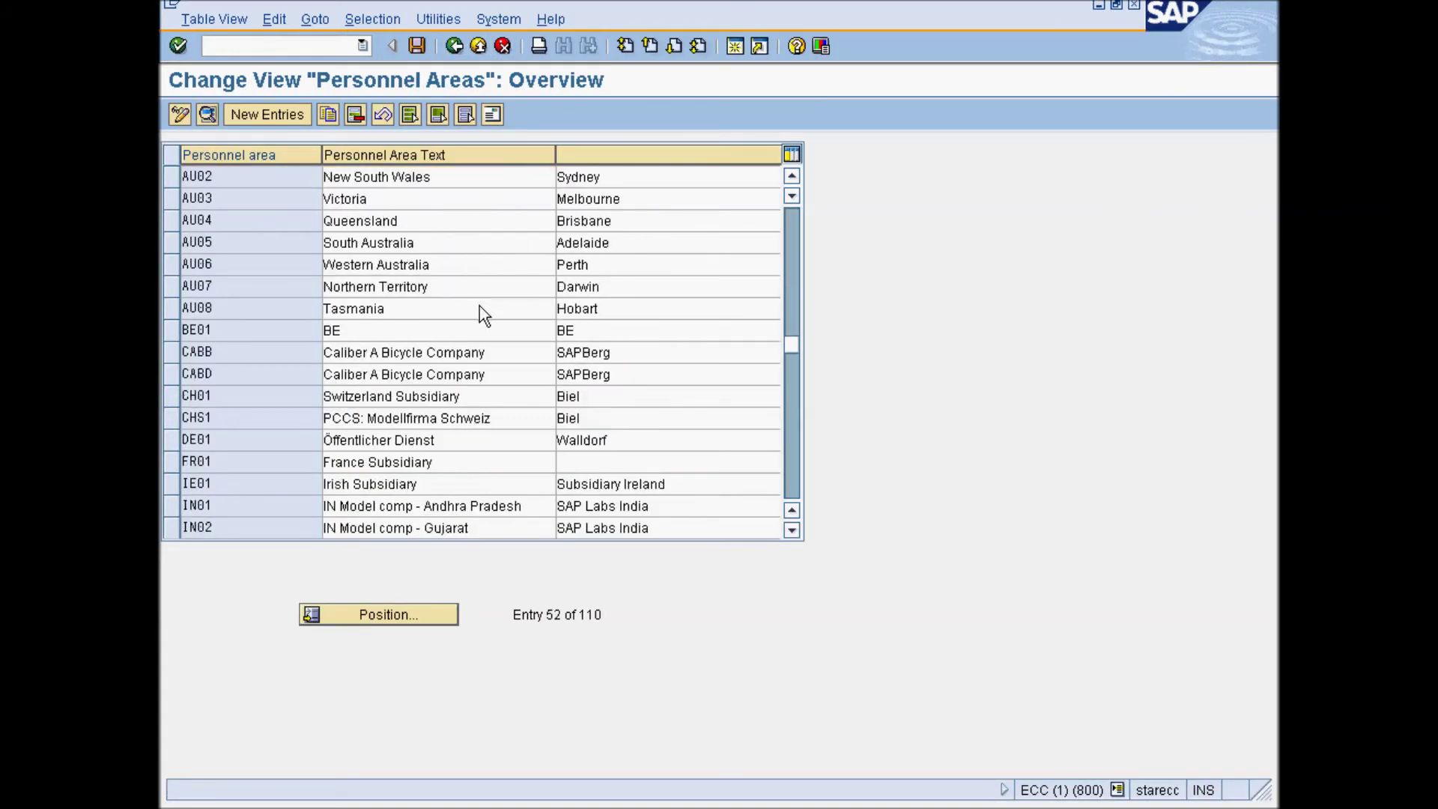
{"action": "scroll", "coordinate": [477, 311], "scroll_direction": "down", "scroll_amount": 7}
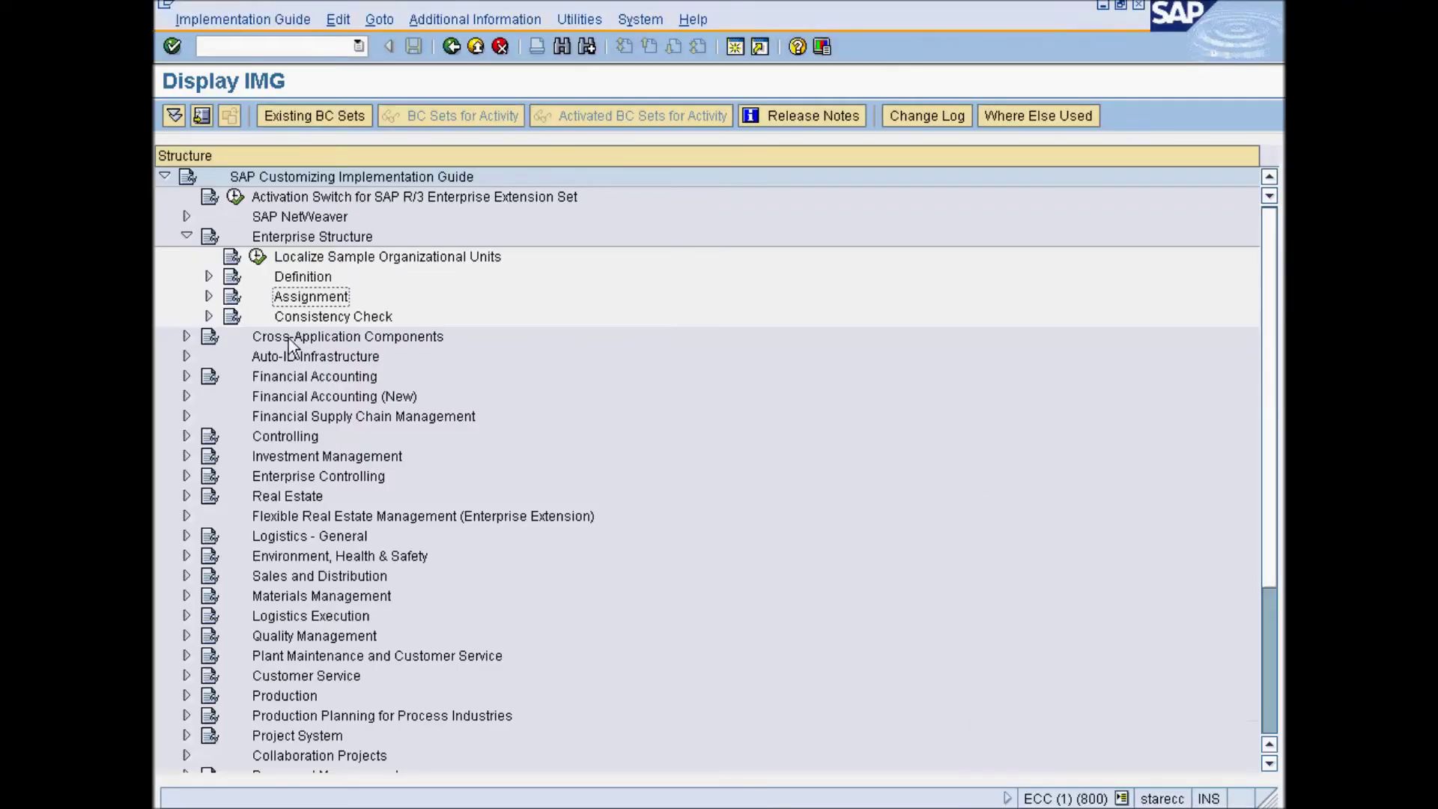
Step: Open Assignment of Personnel Area to Company Code under Assignment > Human Resources Management
{"action": "left_click", "coordinate": [209, 297]}
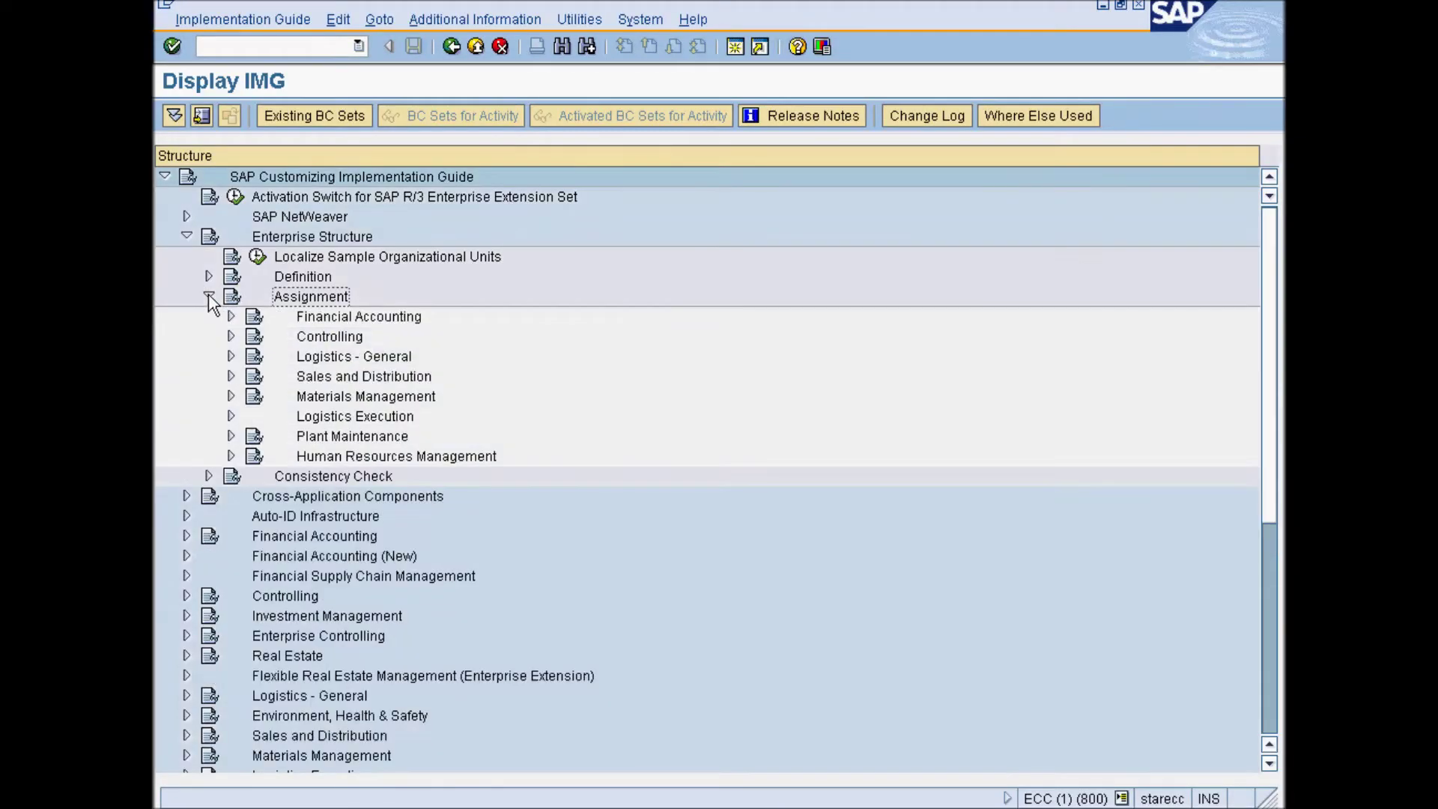
{"action": "left_click", "coordinate": [230, 456]}
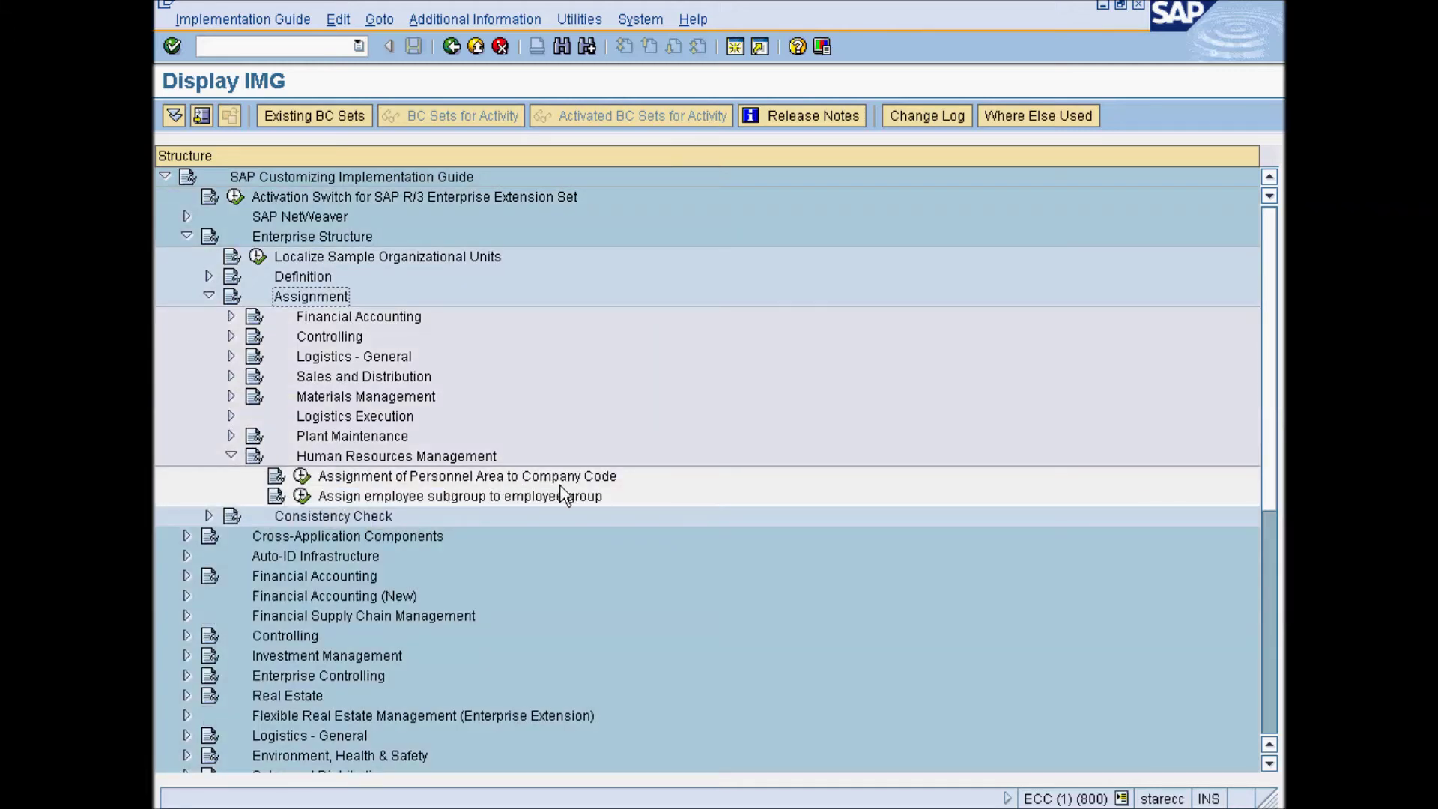
{"action": "double_click", "coordinate": [338, 479]}
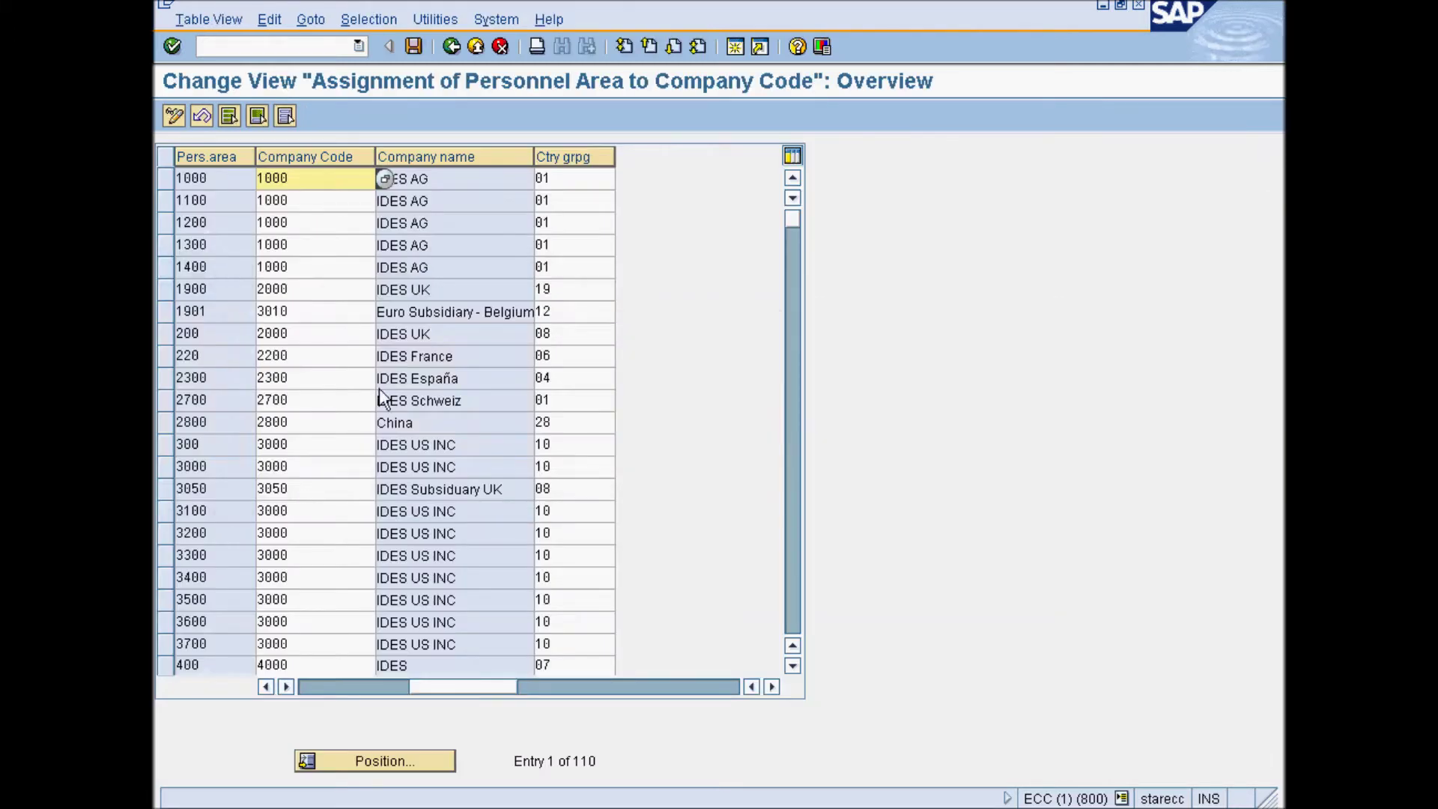
{"action": "scroll", "coordinate": [323, 645], "scroll_direction": "down", "scroll_amount": 12}
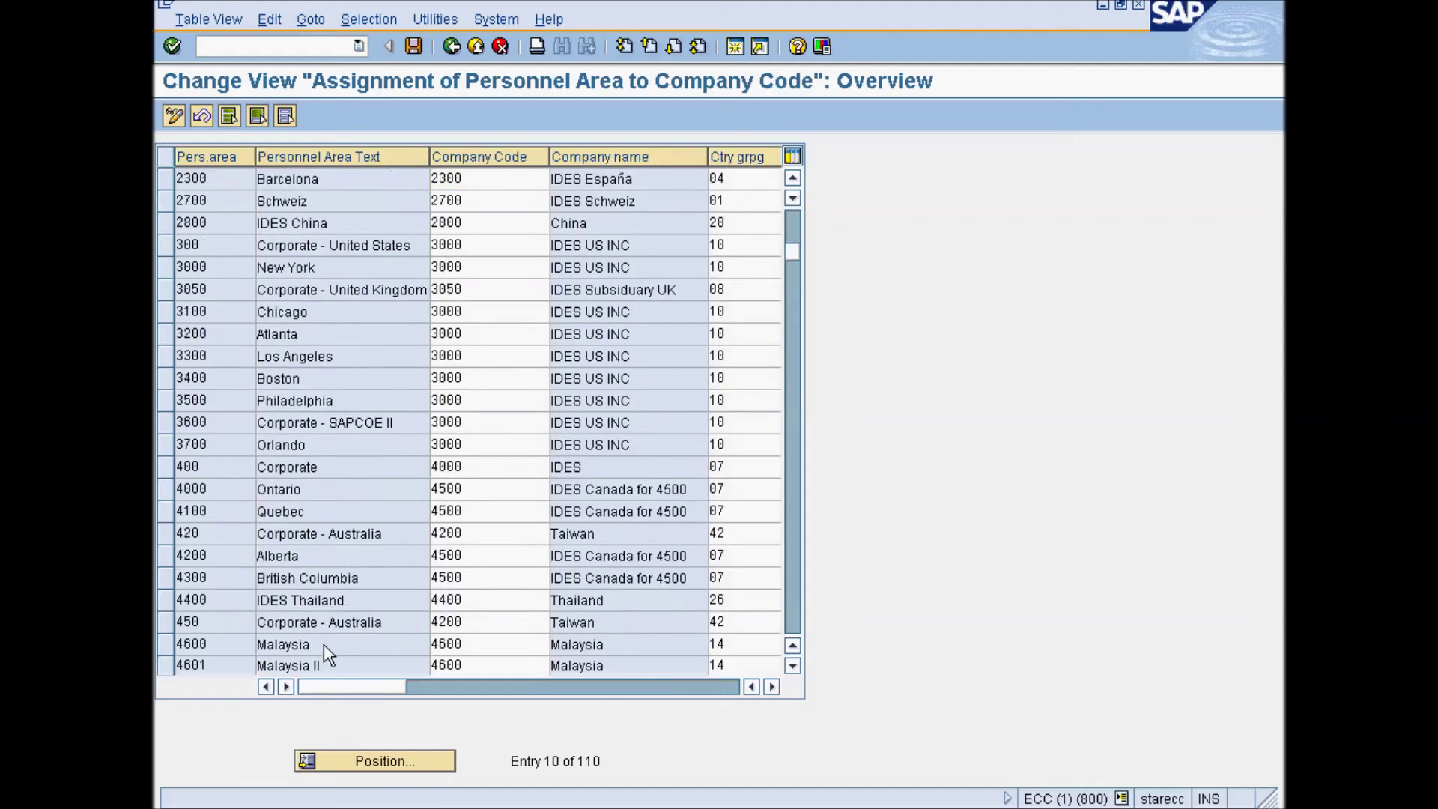
{"action": "scroll", "coordinate": [327, 649], "scroll_direction": "down", "scroll_amount": 13}
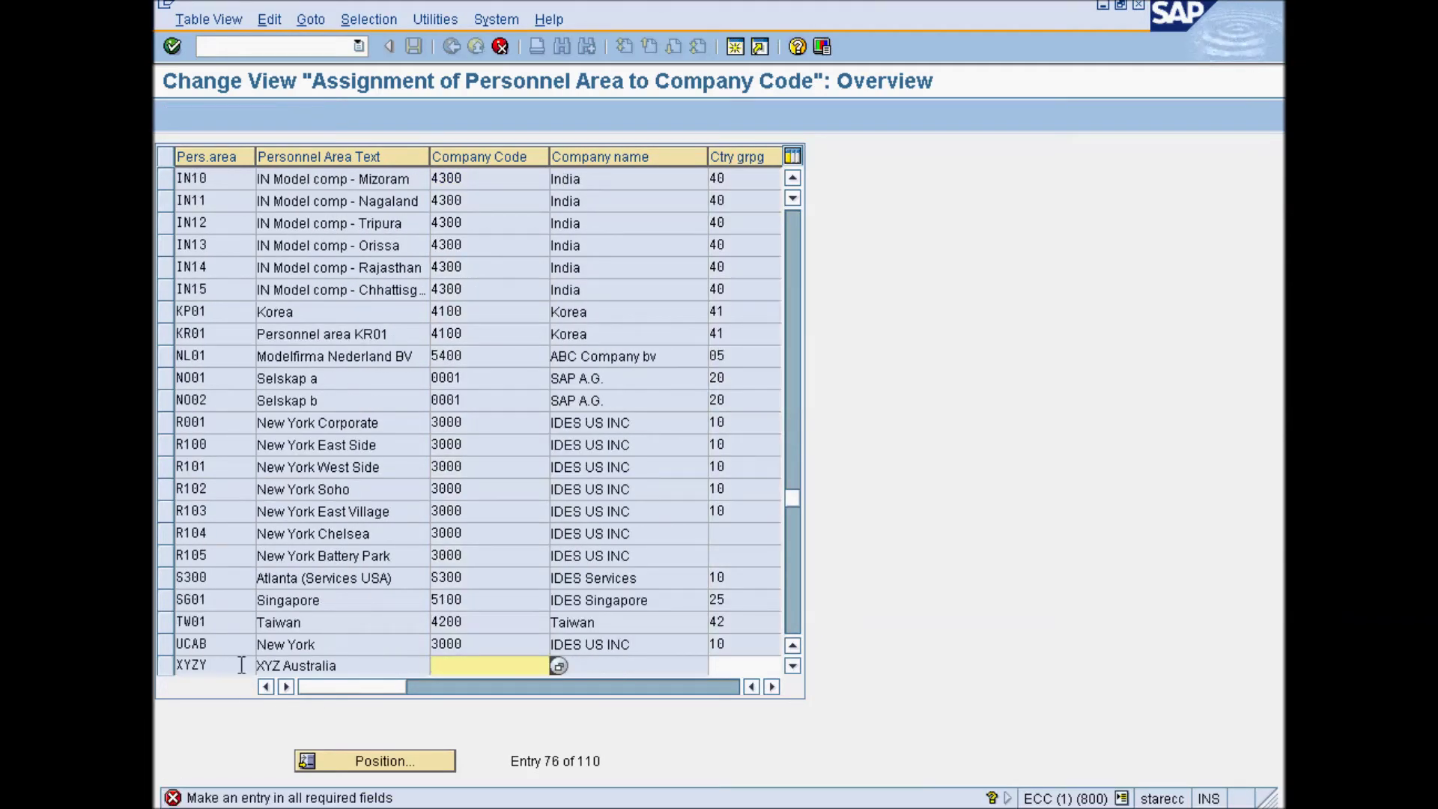
Step: Assign company code X9X9 (XYZ Company) to personnel area XYZY
{"action": "left_click", "coordinate": [559, 666]}
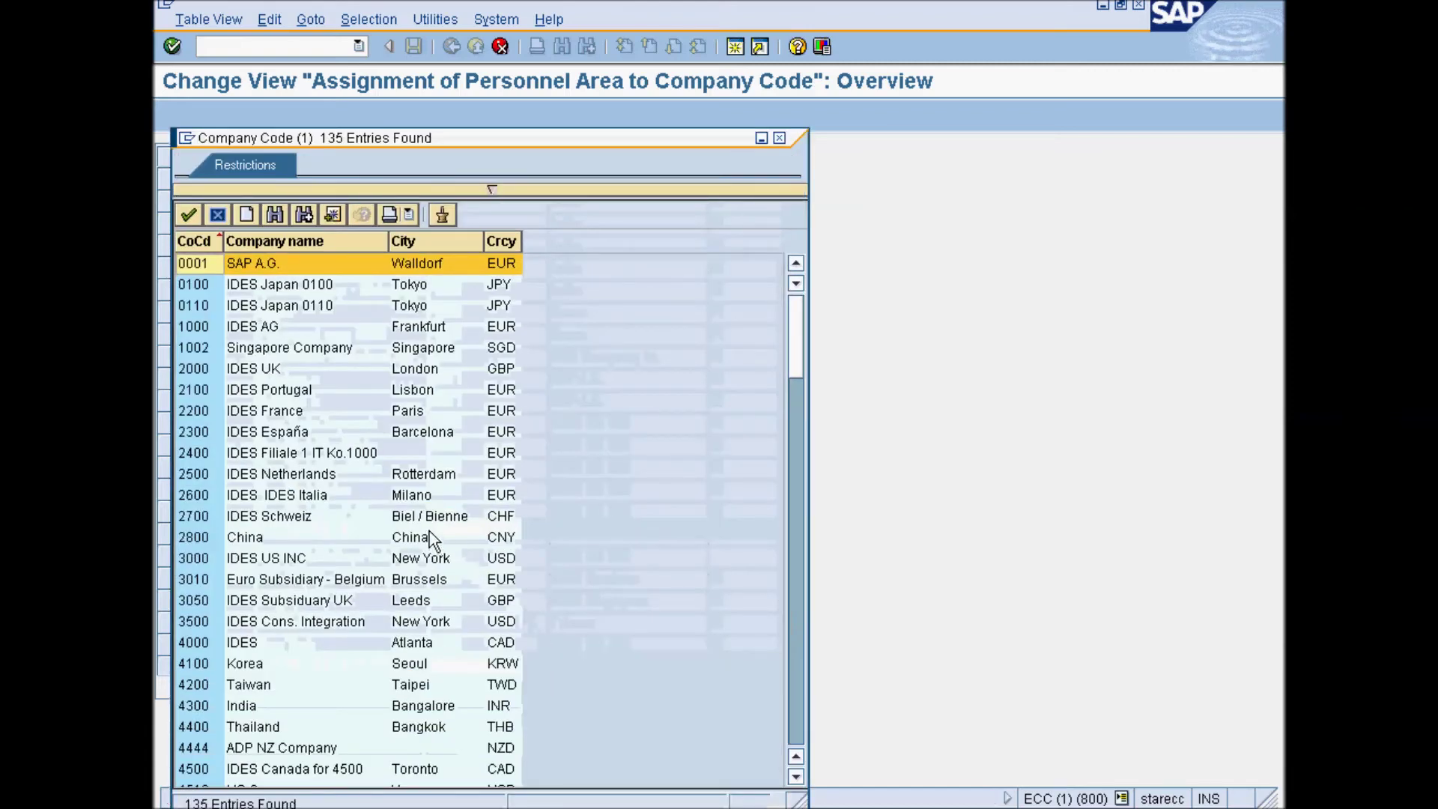
{"action": "scroll", "coordinate": [411, 577], "scroll_direction": "down", "scroll_amount": 8}
{"action": "scroll", "coordinate": [411, 577], "scroll_direction": "down", "scroll_amount": 20}
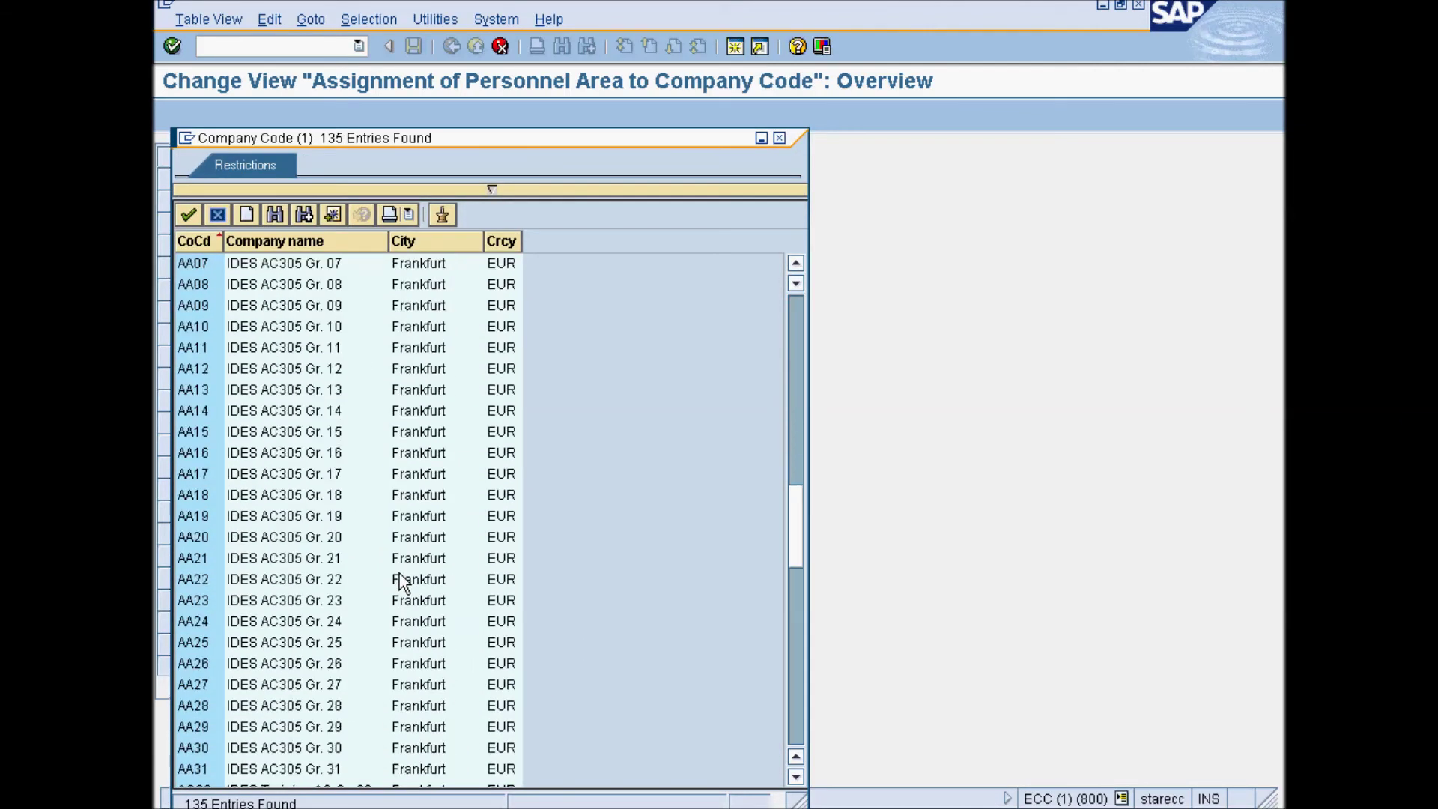
{"action": "left_click", "coordinate": [269, 748]}
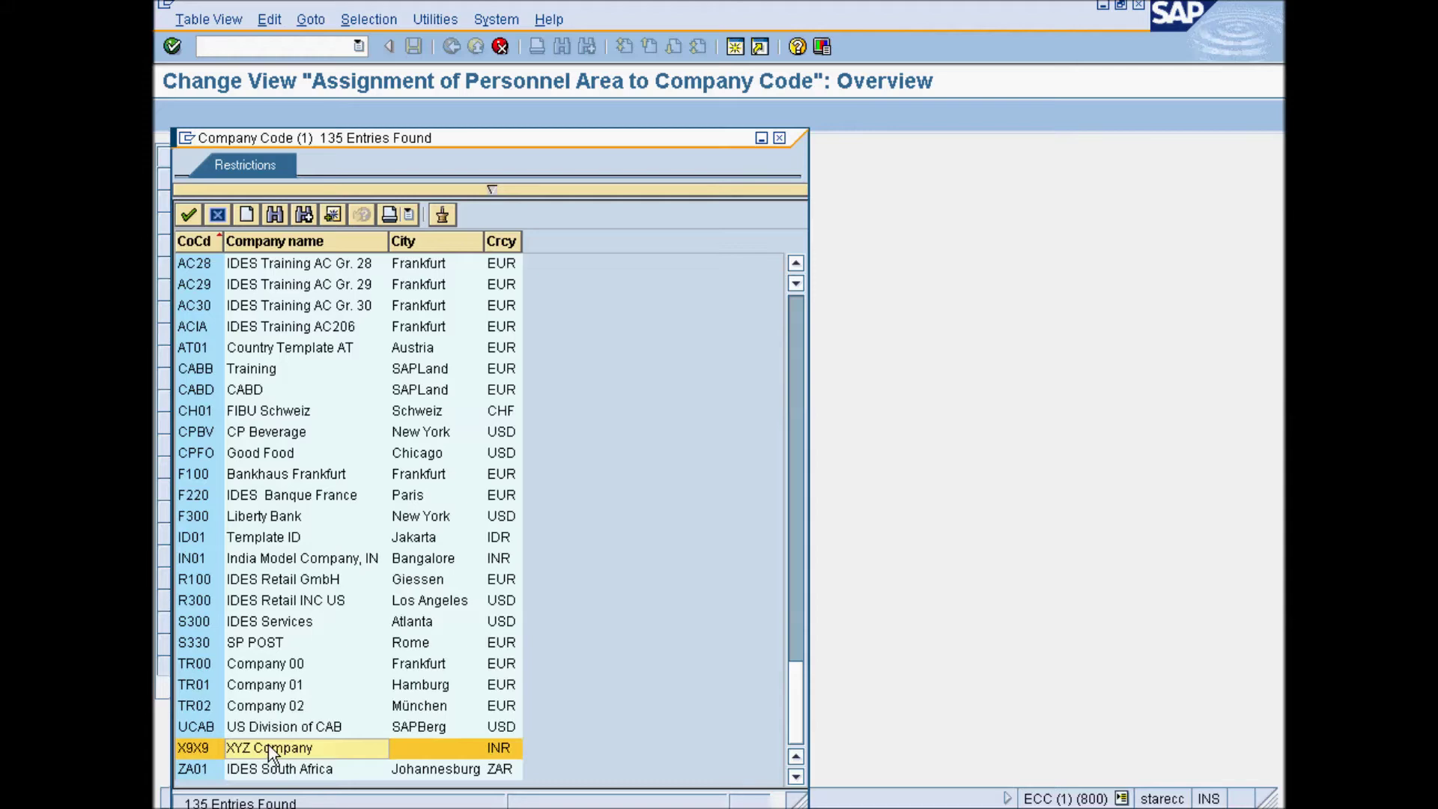
{"action": "left_click", "coordinate": [266, 748]}
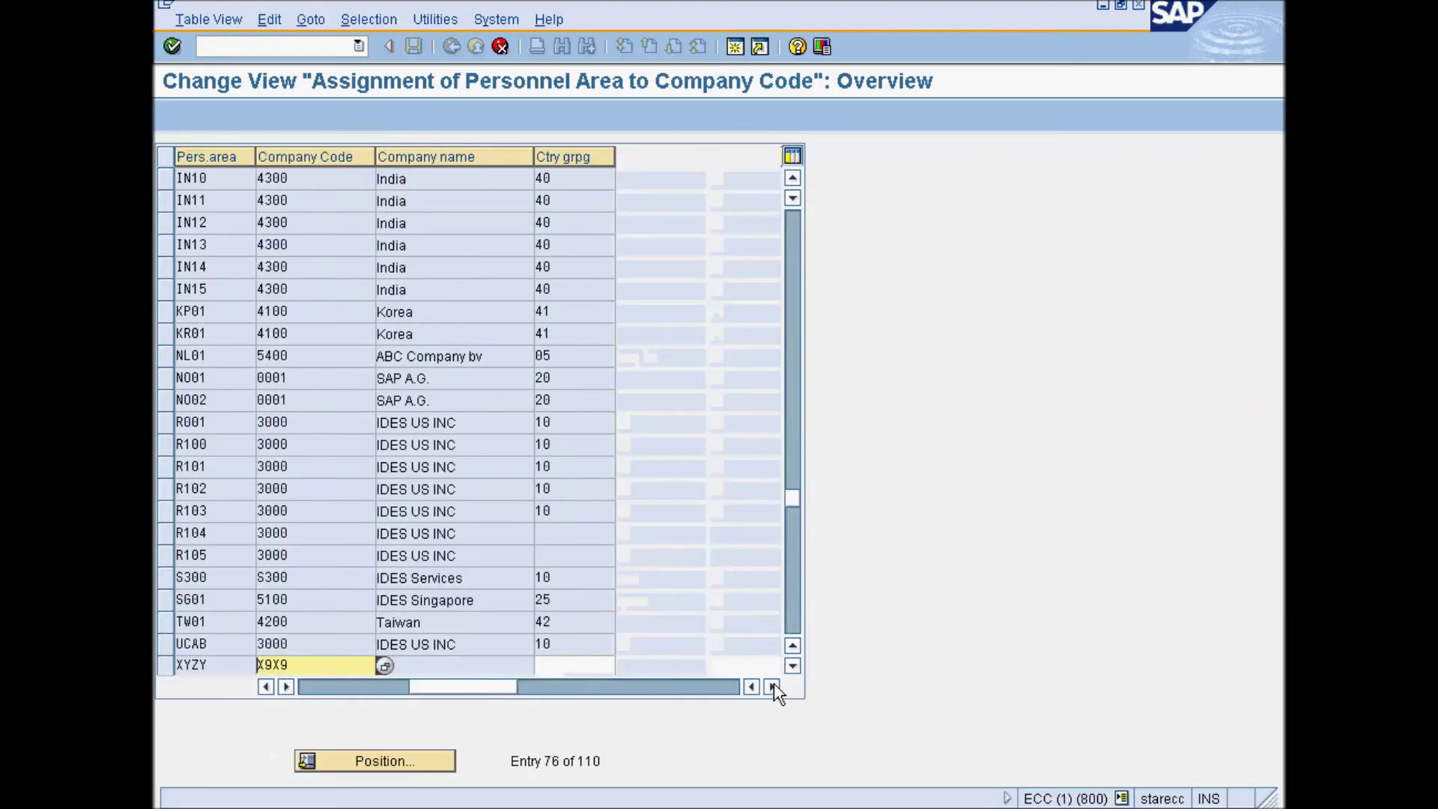
{"action": "left_click", "coordinate": [589, 664]}
{"action": "key", "text": "Return"}
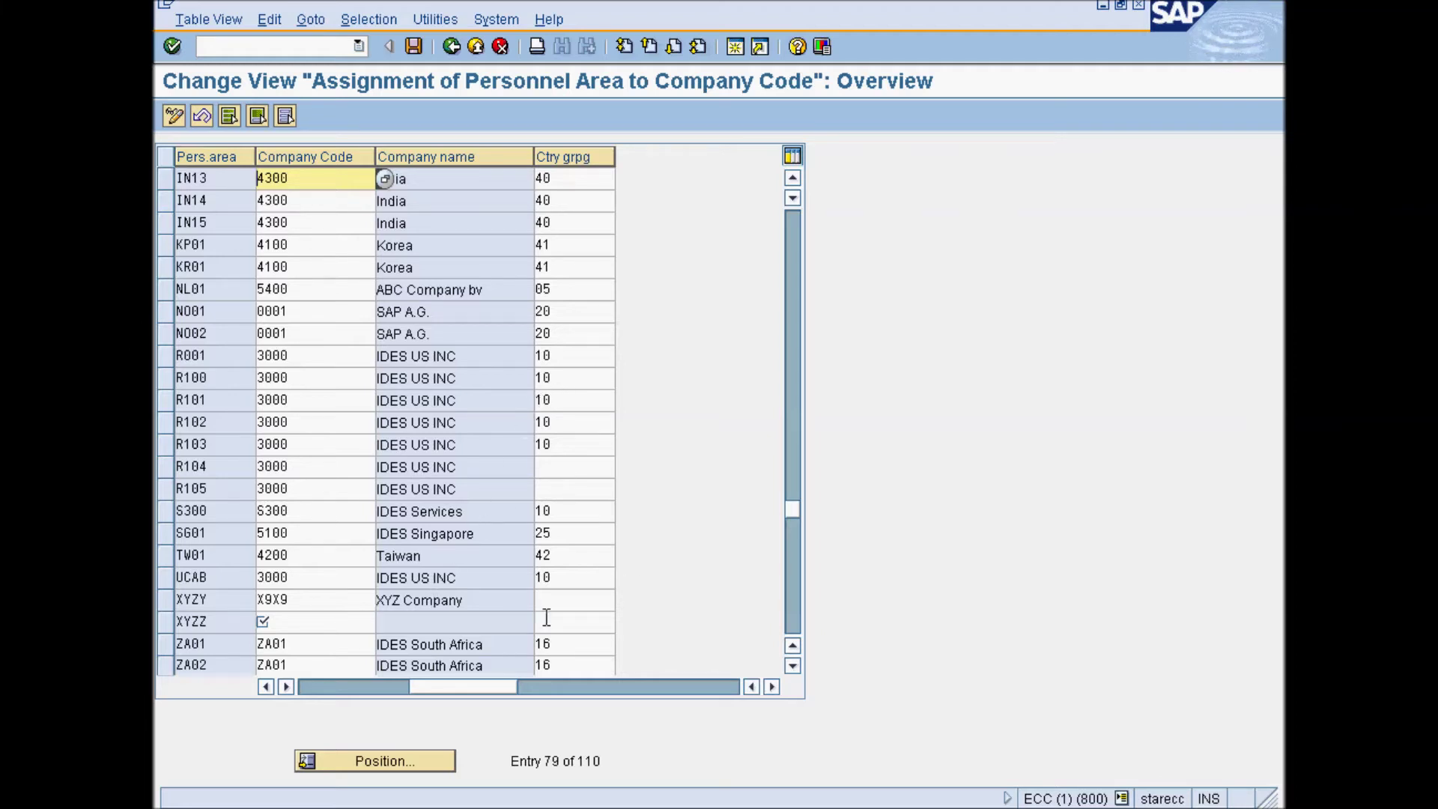
Step: Set country grouping 40 (India) for personnel area XYZY
{"action": "left_click", "coordinate": [568, 609]}
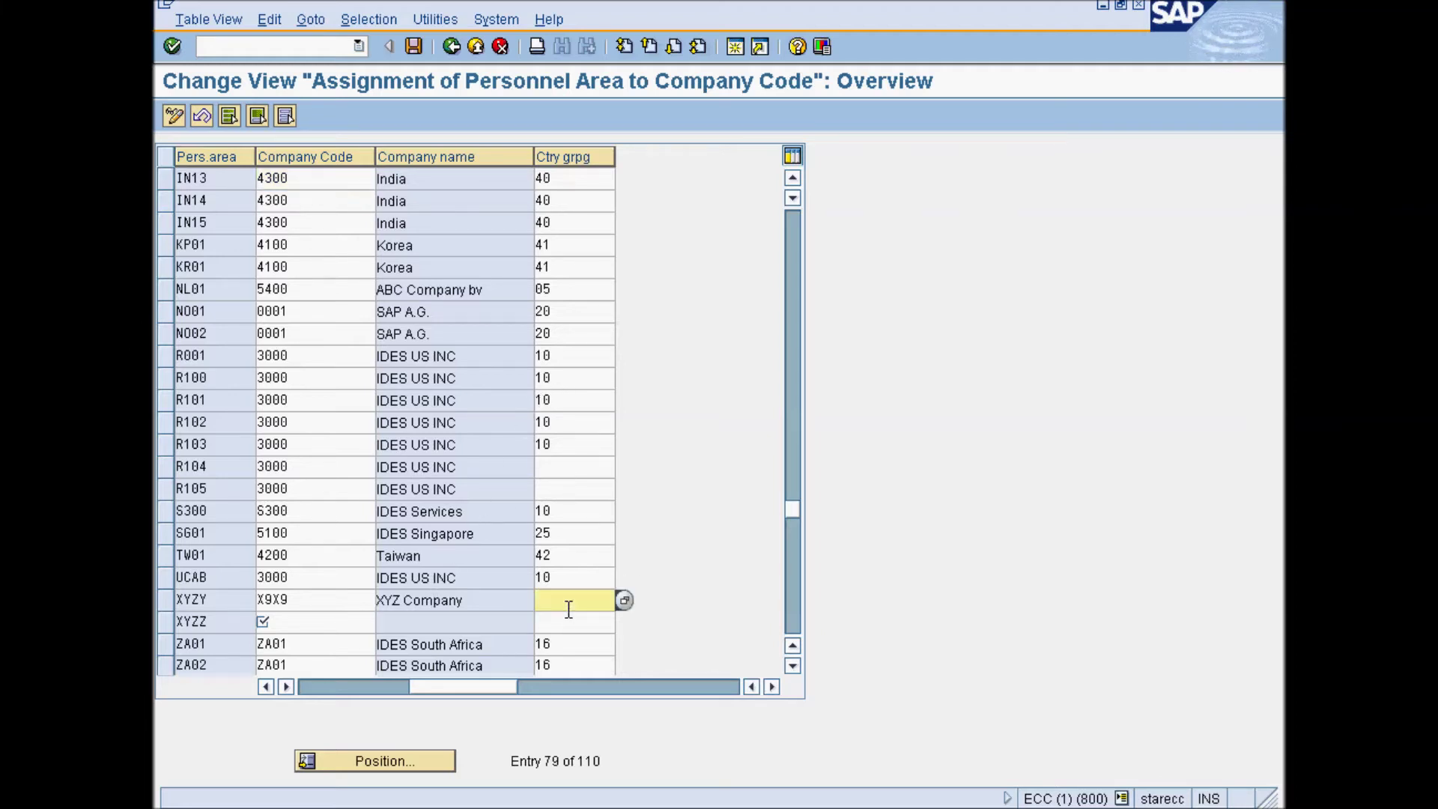
{"action": "left_click", "coordinate": [624, 601]}
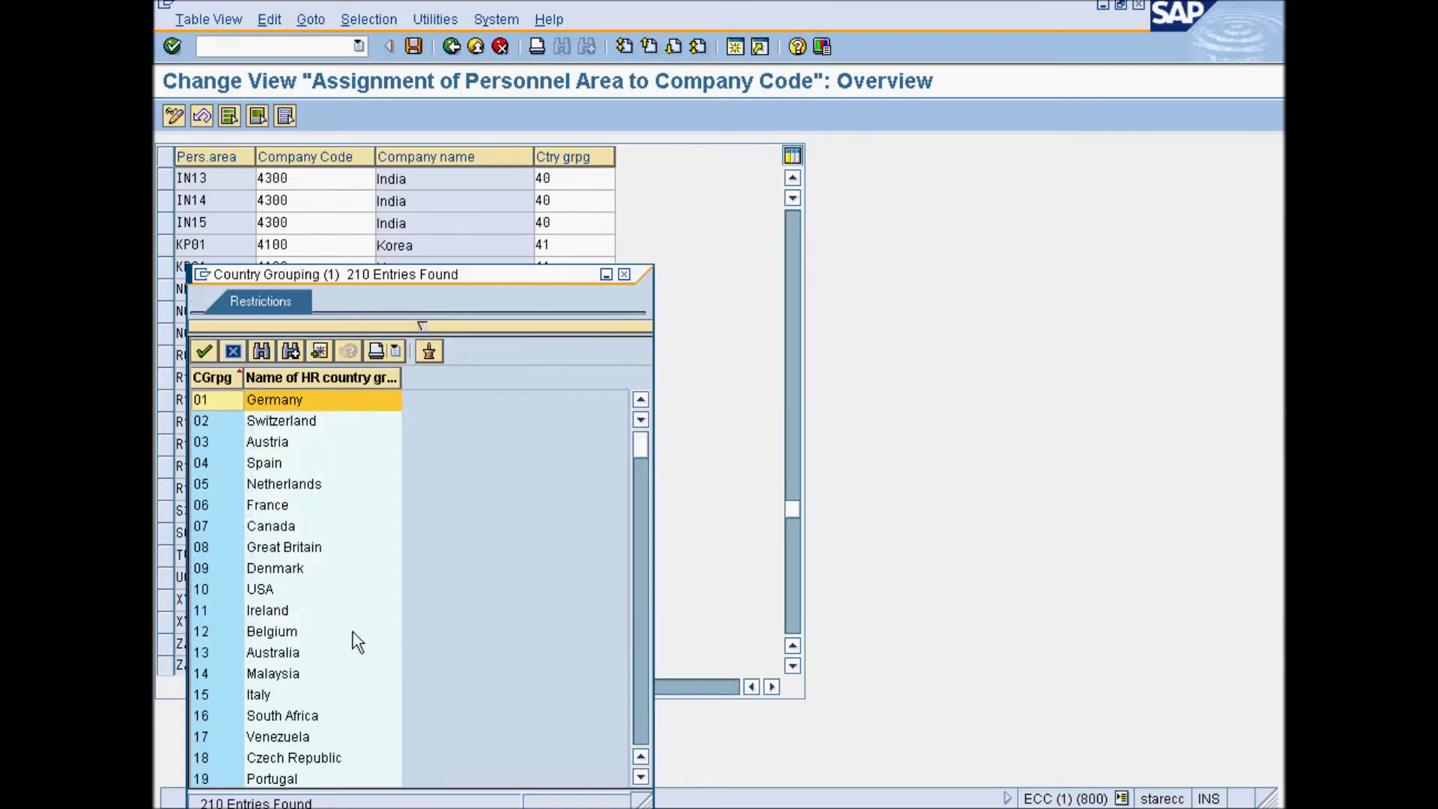
{"action": "scroll", "coordinate": [356, 642], "scroll_direction": "down", "scroll_amount": 5}
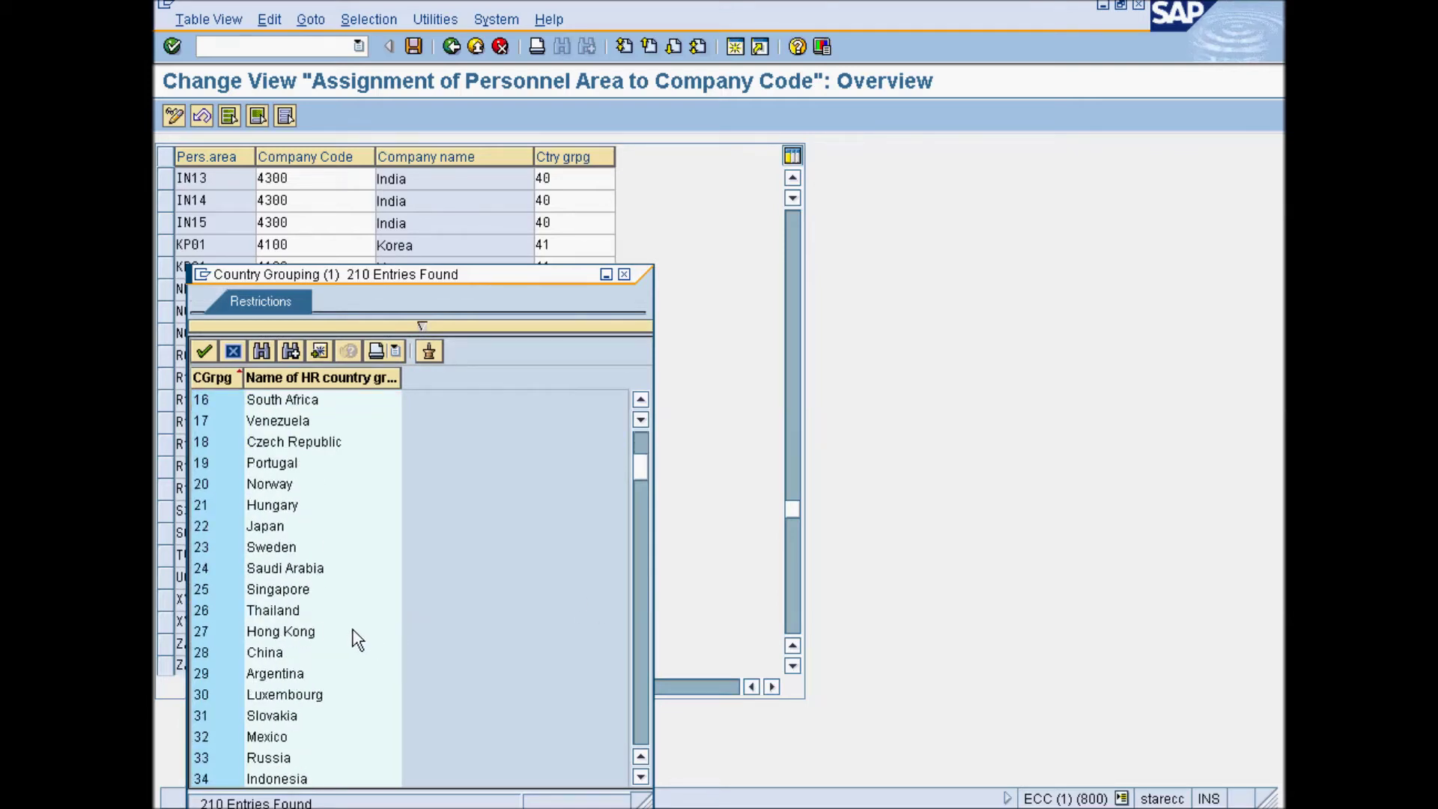
{"action": "scroll", "coordinate": [357, 642], "scroll_direction": "down", "scroll_amount": 6}
{"action": "double_click", "coordinate": [213, 527]}
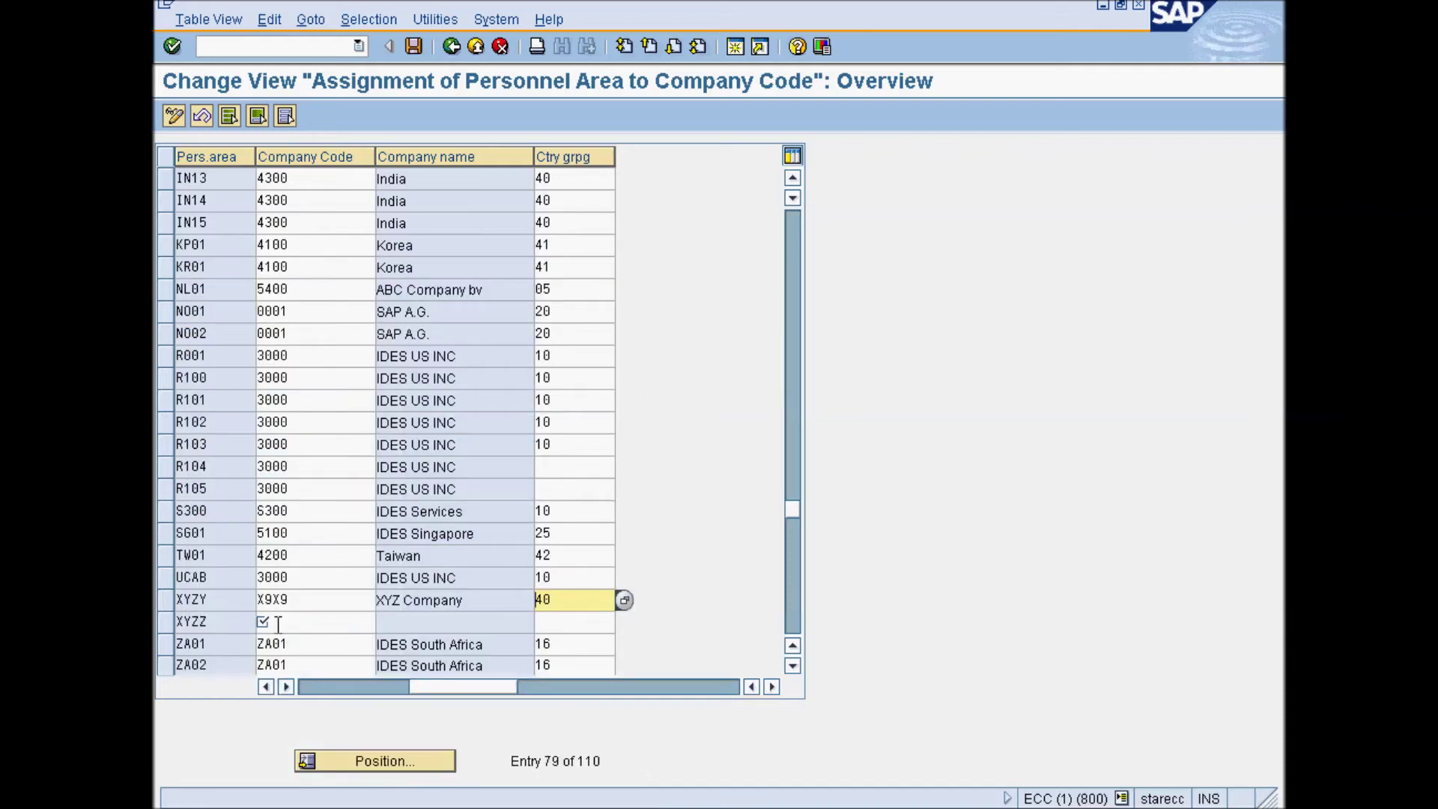
{"action": "left_click", "coordinate": [266, 687]}
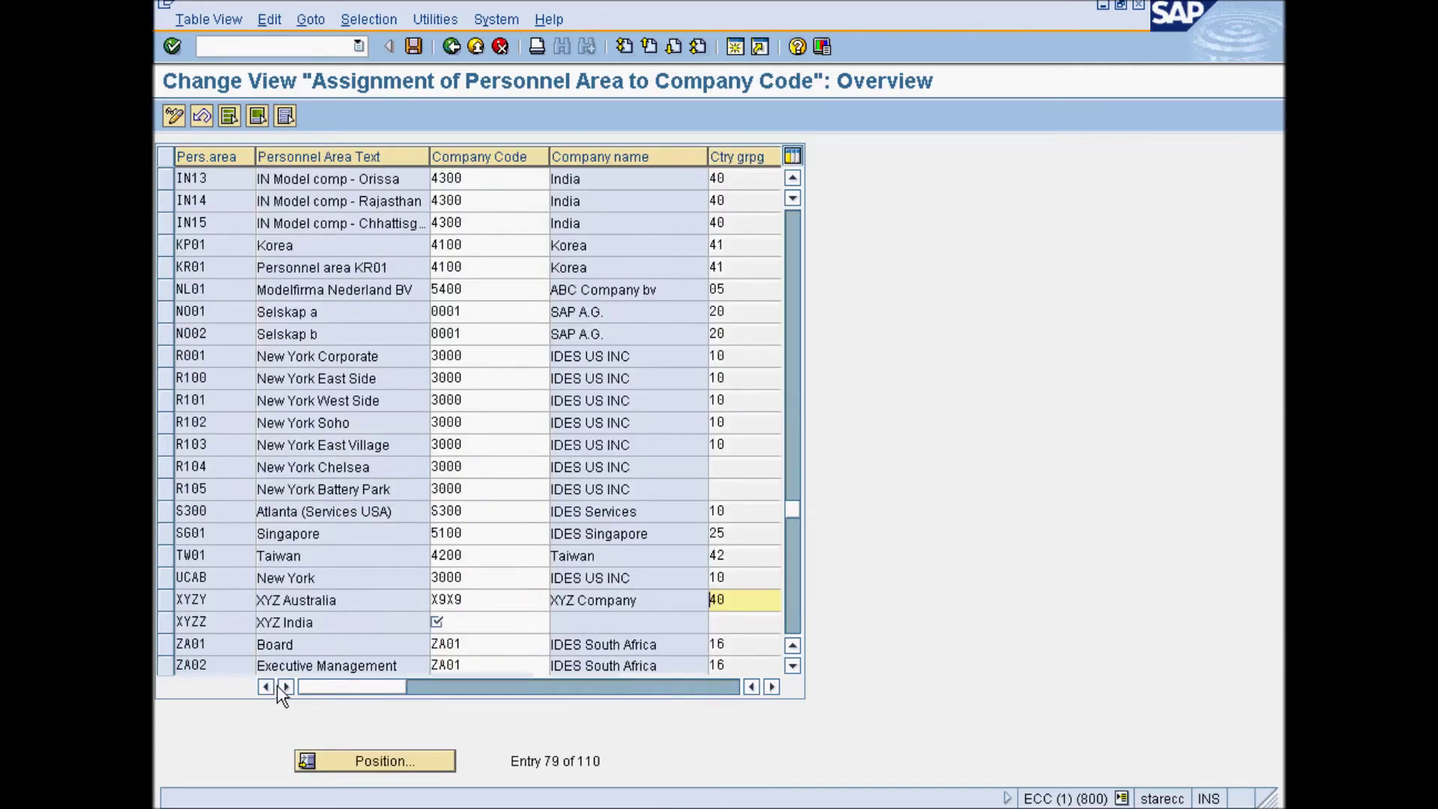
Step: Assign company code X9X9 (XYZ Company) to personnel area XYZZ
{"action": "left_click", "coordinate": [455, 624]}
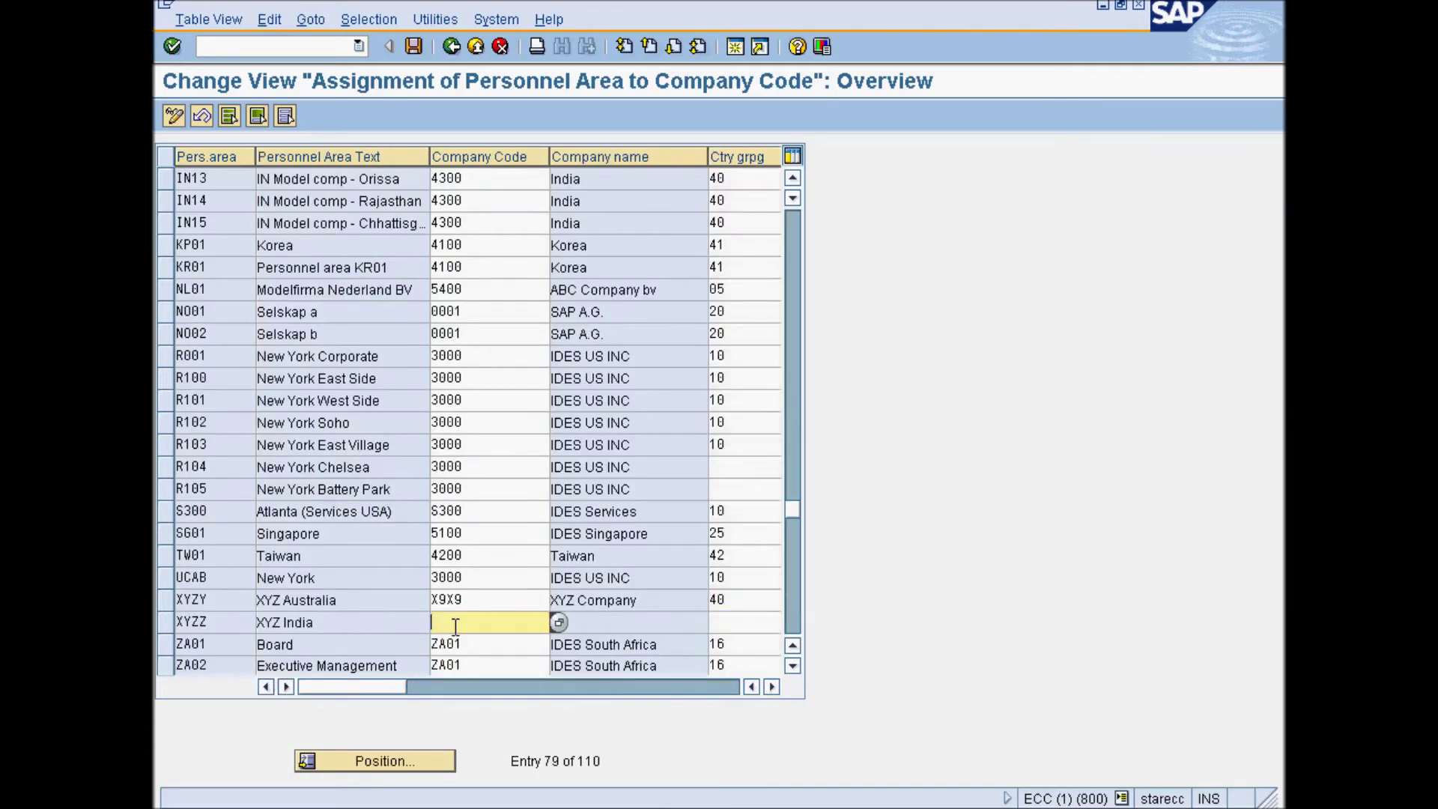
{"action": "left_click", "coordinate": [558, 623]}
{"action": "scroll", "coordinate": [452, 722], "scroll_direction": "down", "scroll_amount": 15}
{"action": "scroll", "coordinate": [452, 734], "scroll_direction": "down", "scroll_amount": 20}
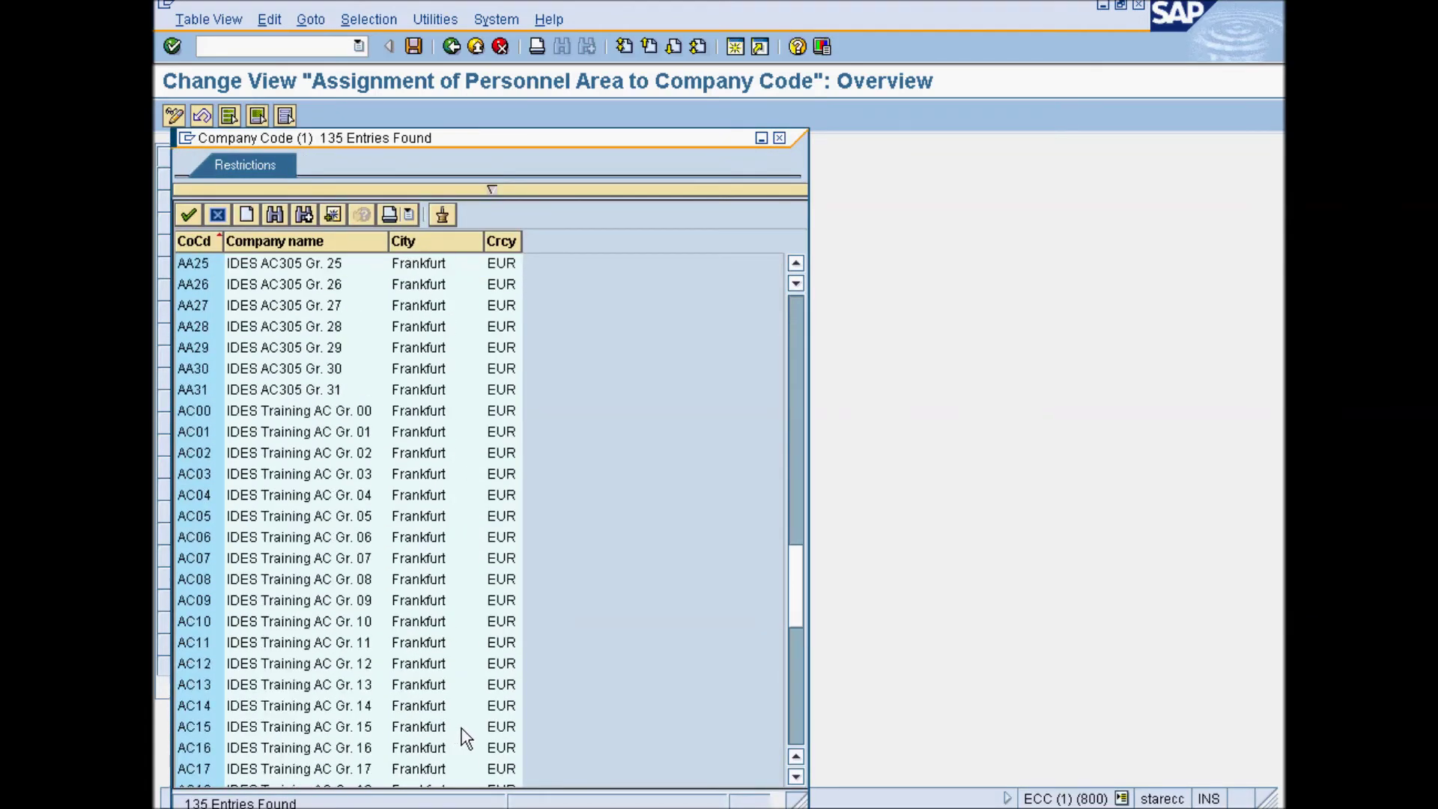
{"action": "double_click", "coordinate": [465, 748]}
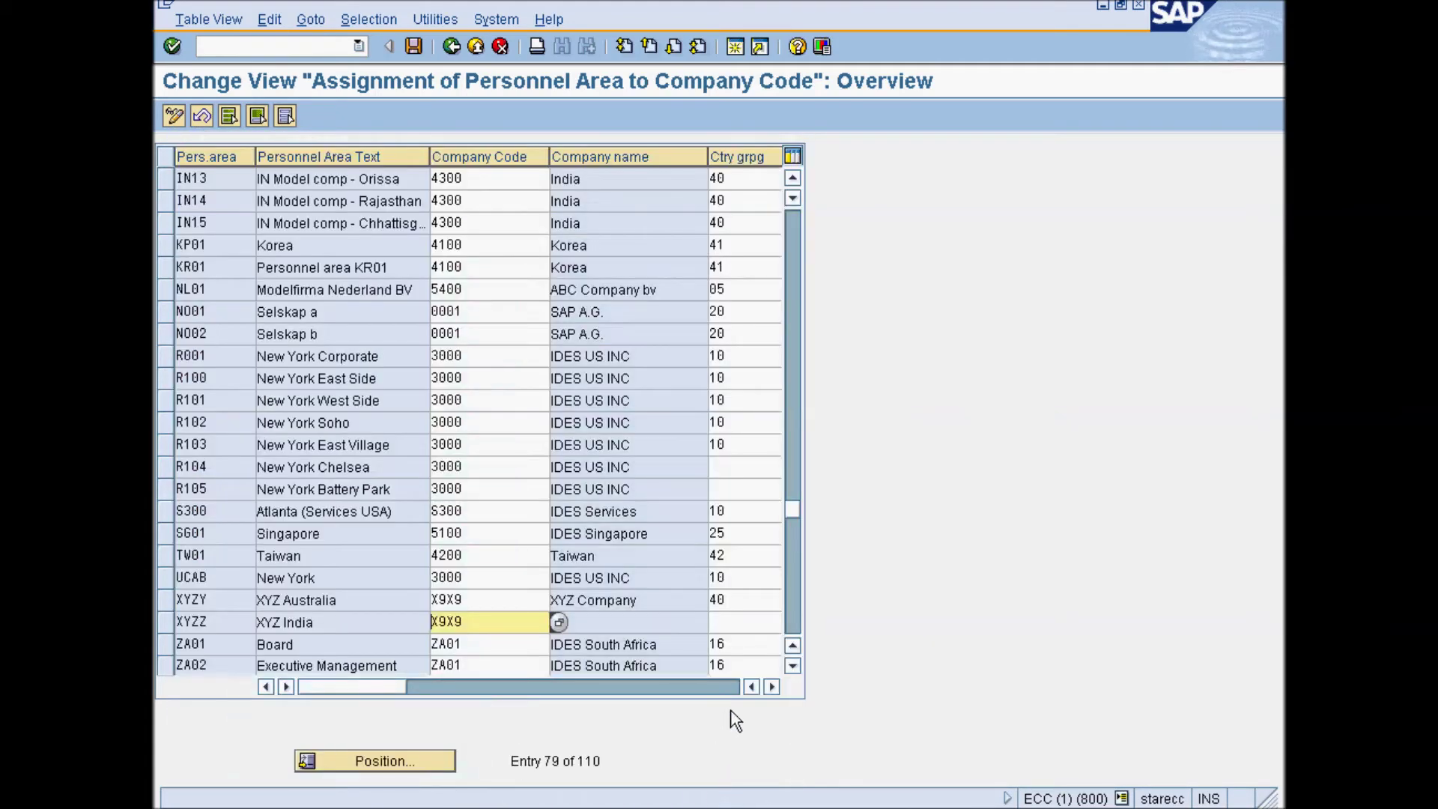
{"action": "left_click", "coordinate": [772, 687]}
Step: Select country grouping 40 (India) for personnel area XYZZ
{"action": "left_click", "coordinate": [575, 622]}
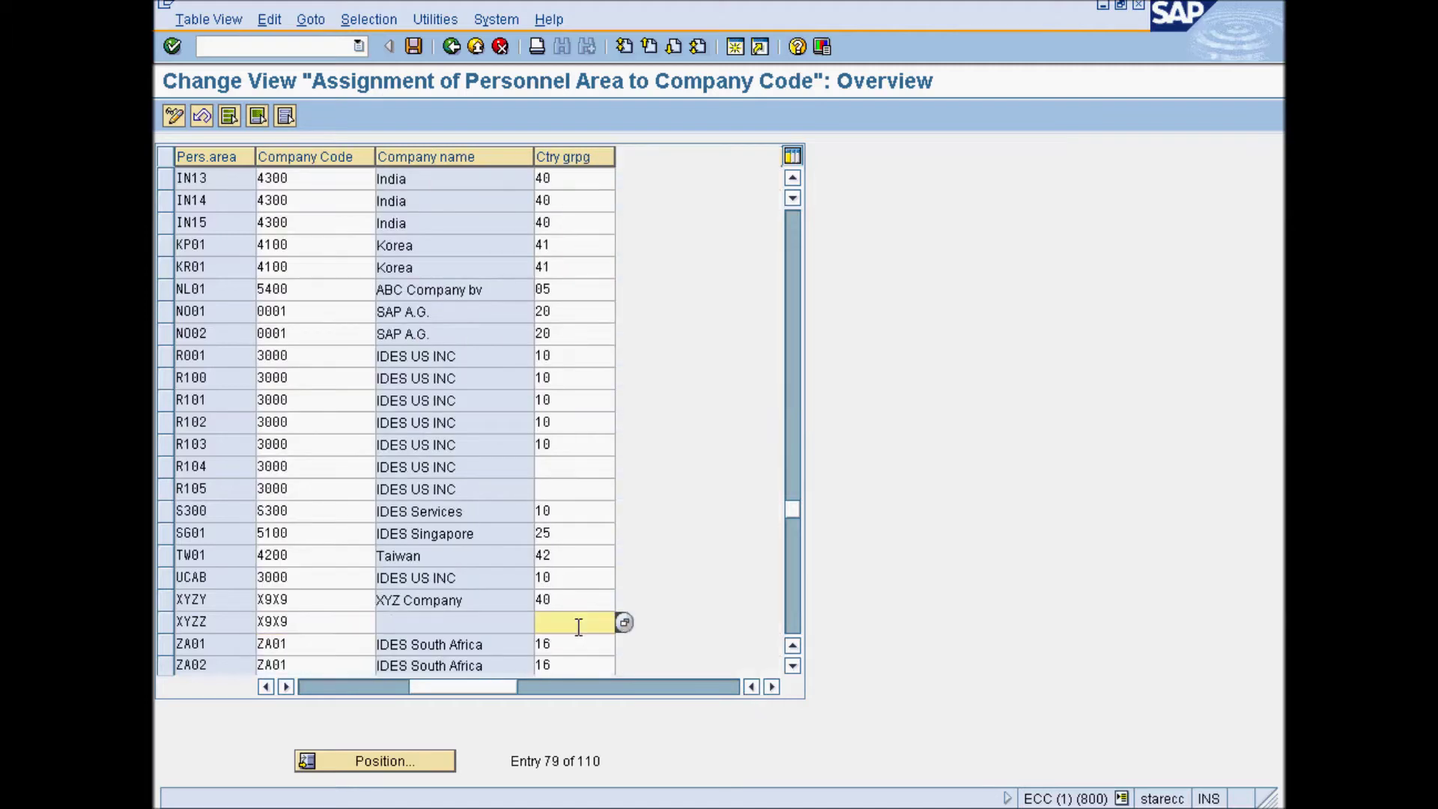
{"action": "left_click", "coordinate": [618, 623]}
{"action": "scroll", "coordinate": [356, 685], "scroll_direction": "down", "scroll_amount": 1}
{"action": "scroll", "coordinate": [361, 695], "scroll_direction": "down", "scroll_amount": 20}
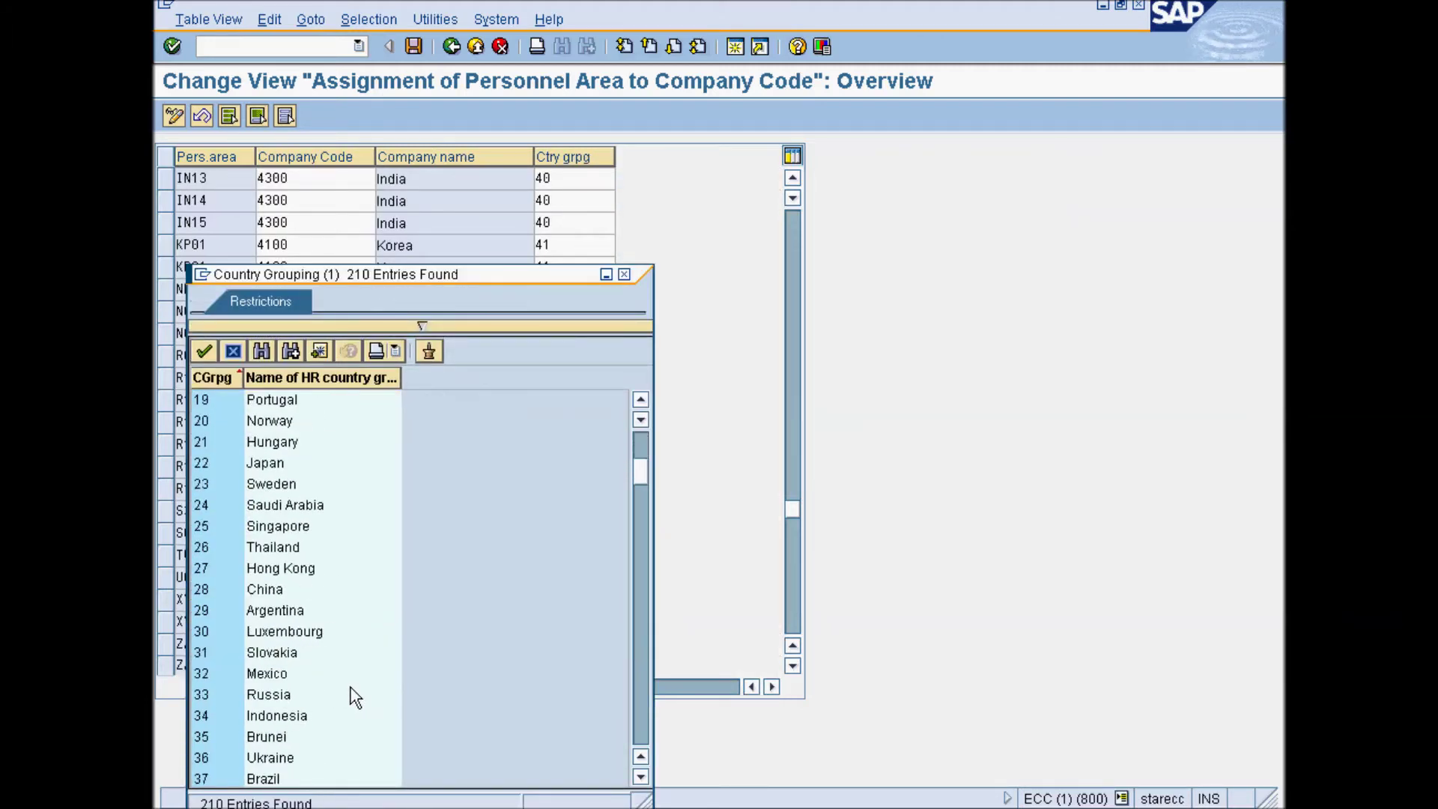
{"action": "scroll", "coordinate": [355, 696], "scroll_direction": "down", "scroll_amount": 12}
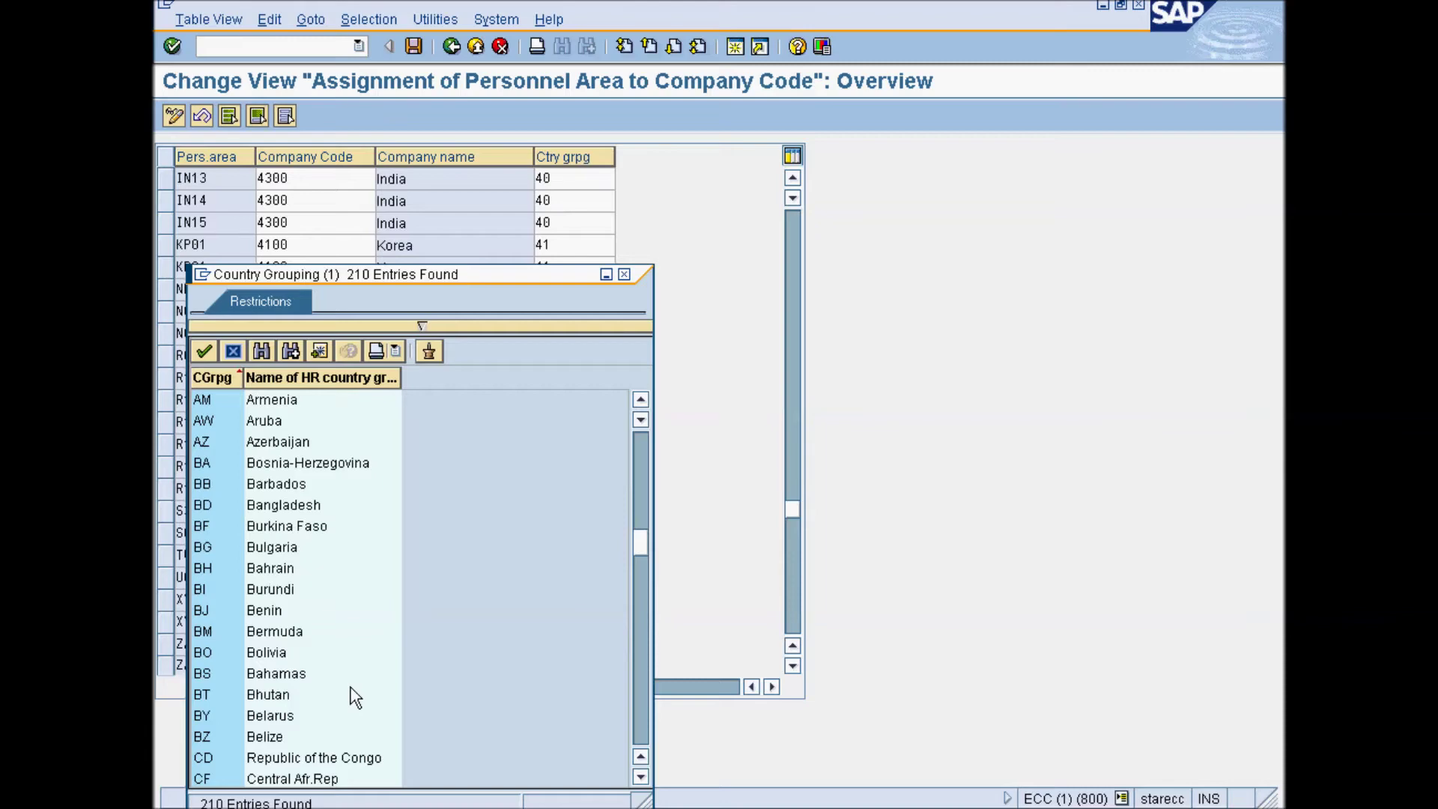
{"action": "scroll", "coordinate": [359, 693], "scroll_direction": "up", "scroll_amount": 20}
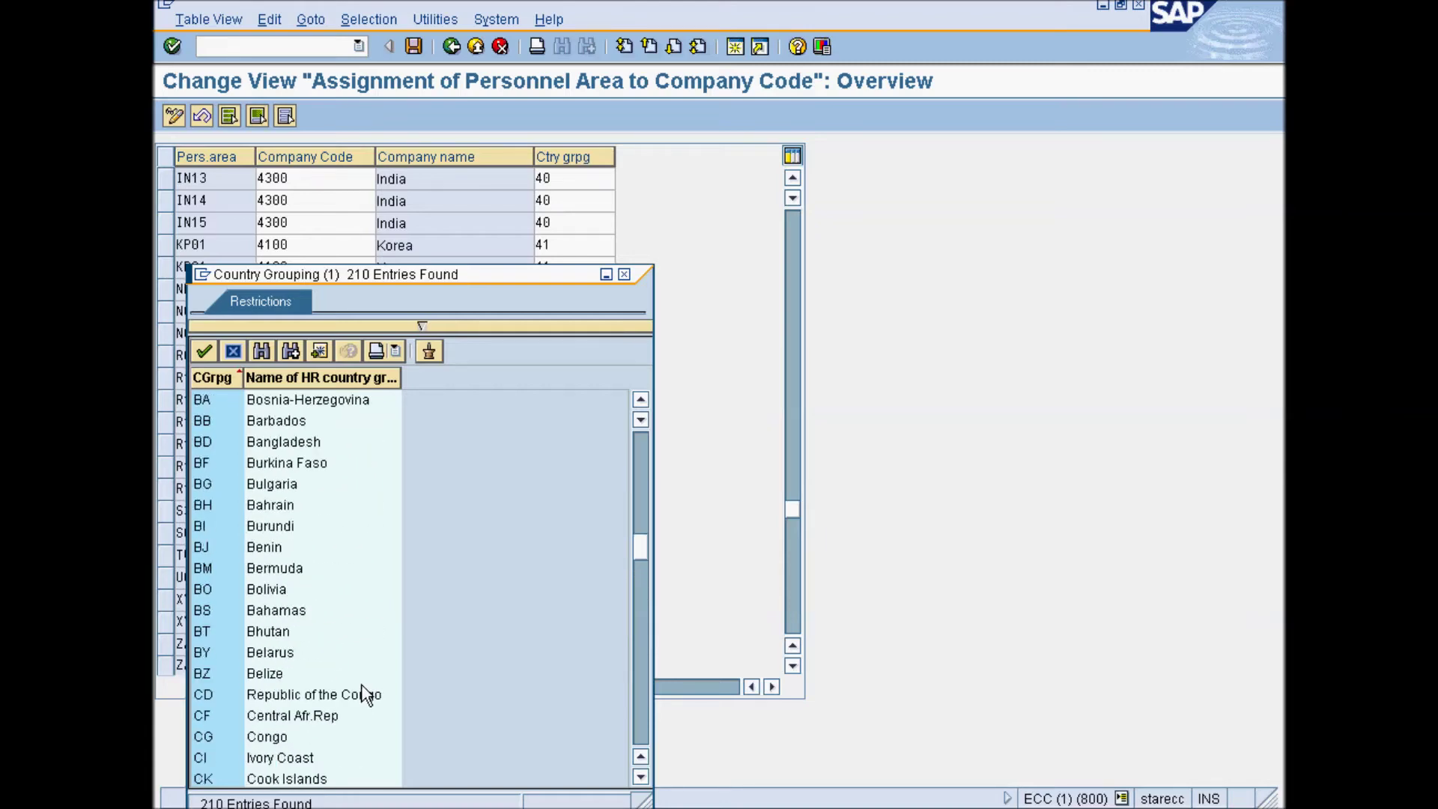
{"action": "scroll", "coordinate": [253, 708], "scroll_direction": "down", "scroll_amount": 5}
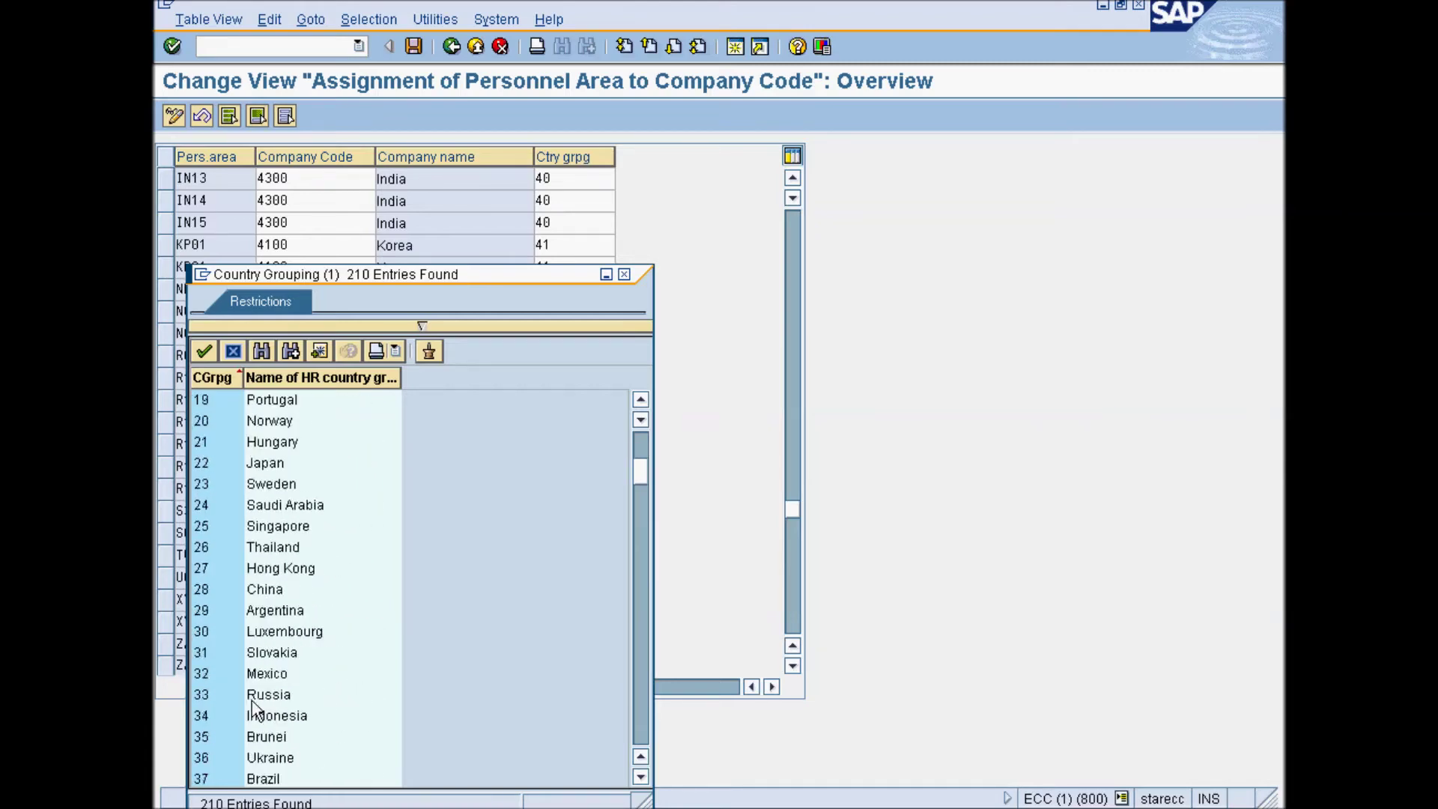
{"action": "left_click", "coordinate": [236, 721]}
{"action": "left_click", "coordinate": [236, 722]}
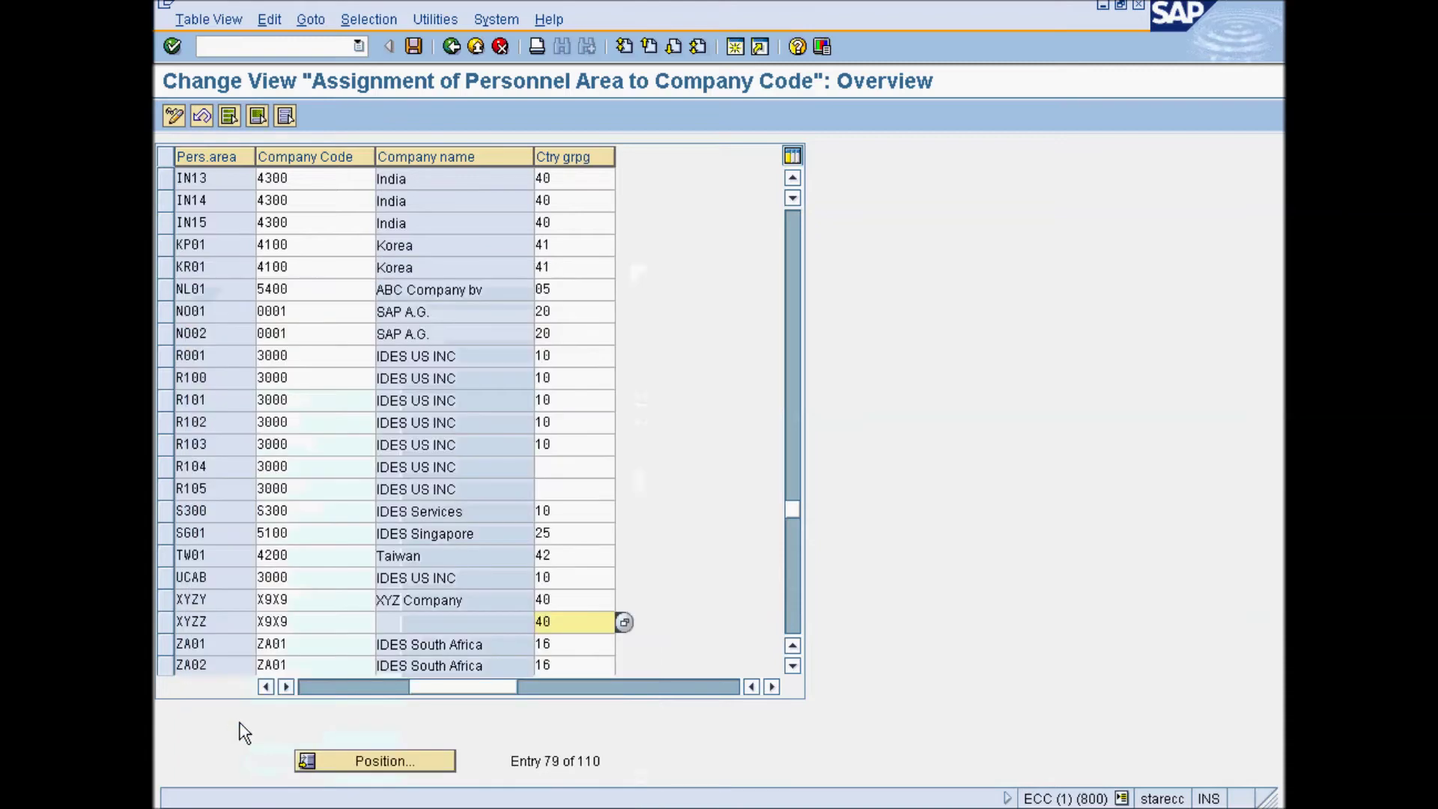
Step: Confirm XYZZ's entry and accept changing company code X9X9's country grouping
{"action": "left_click", "coordinate": [274, 687]}
{"action": "key", "text": "Return"}
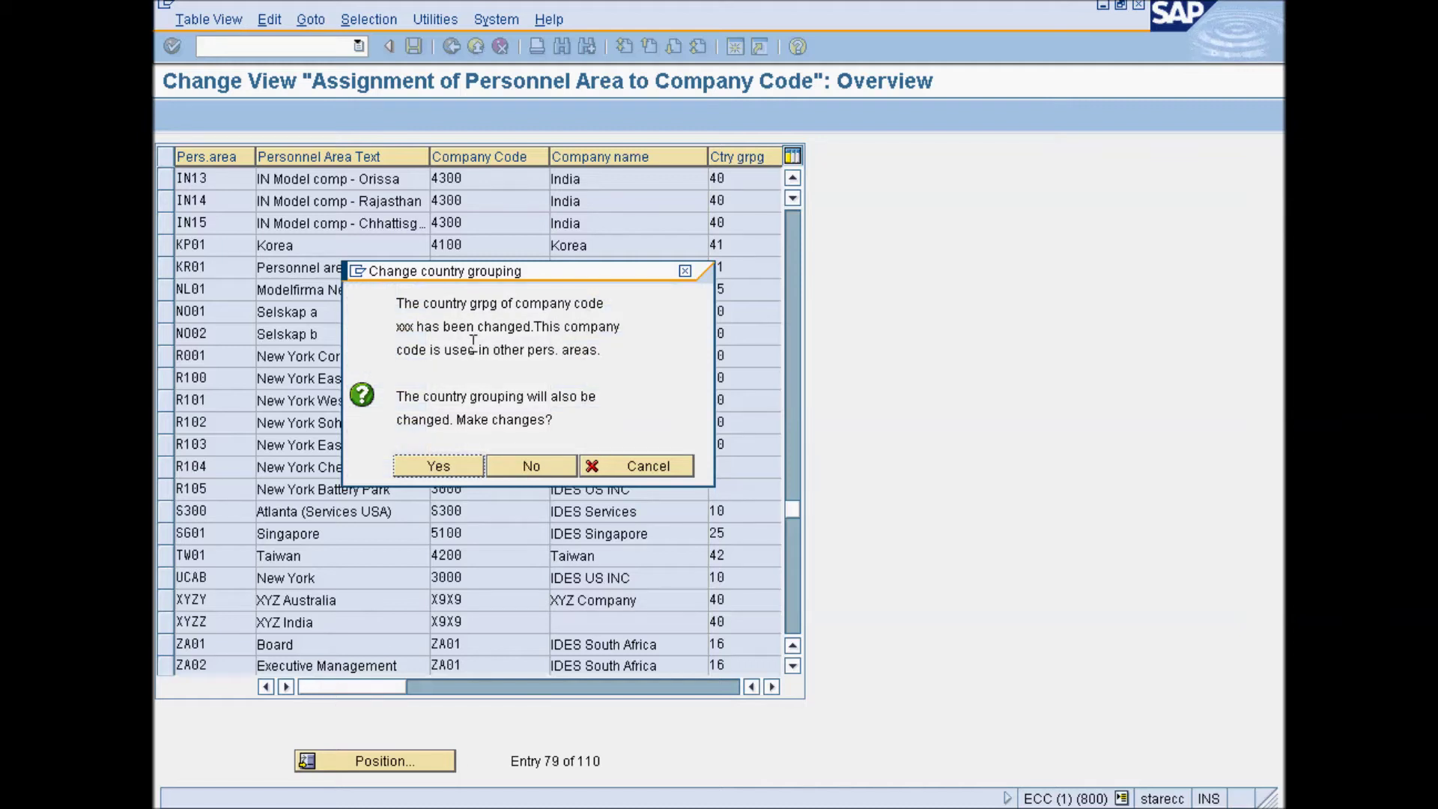
{"action": "left_click", "coordinate": [438, 467]}
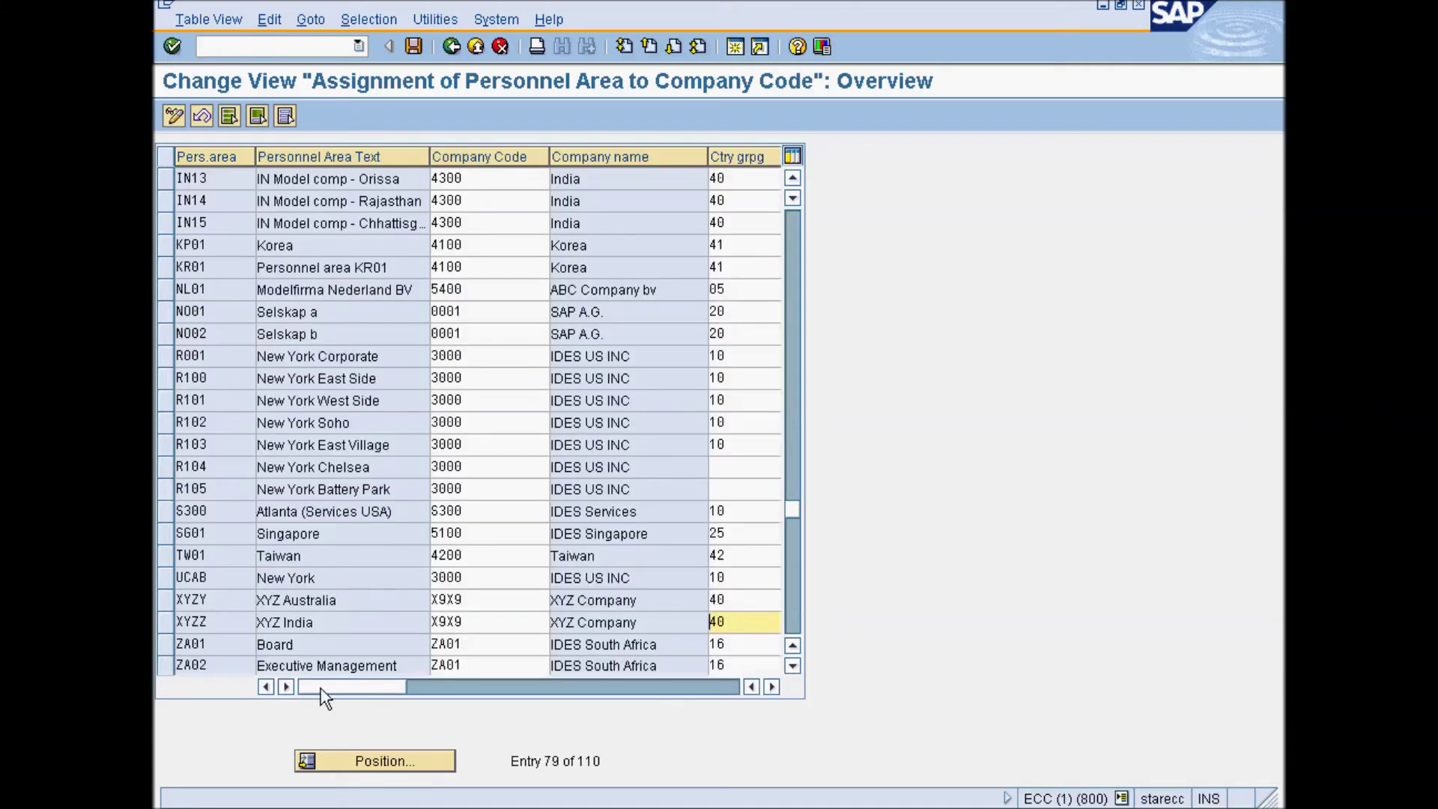
Step: Save the assignments to customizing request ECCK900002 and return to the Display IMG tree
{"action": "left_click", "coordinate": [413, 47]}
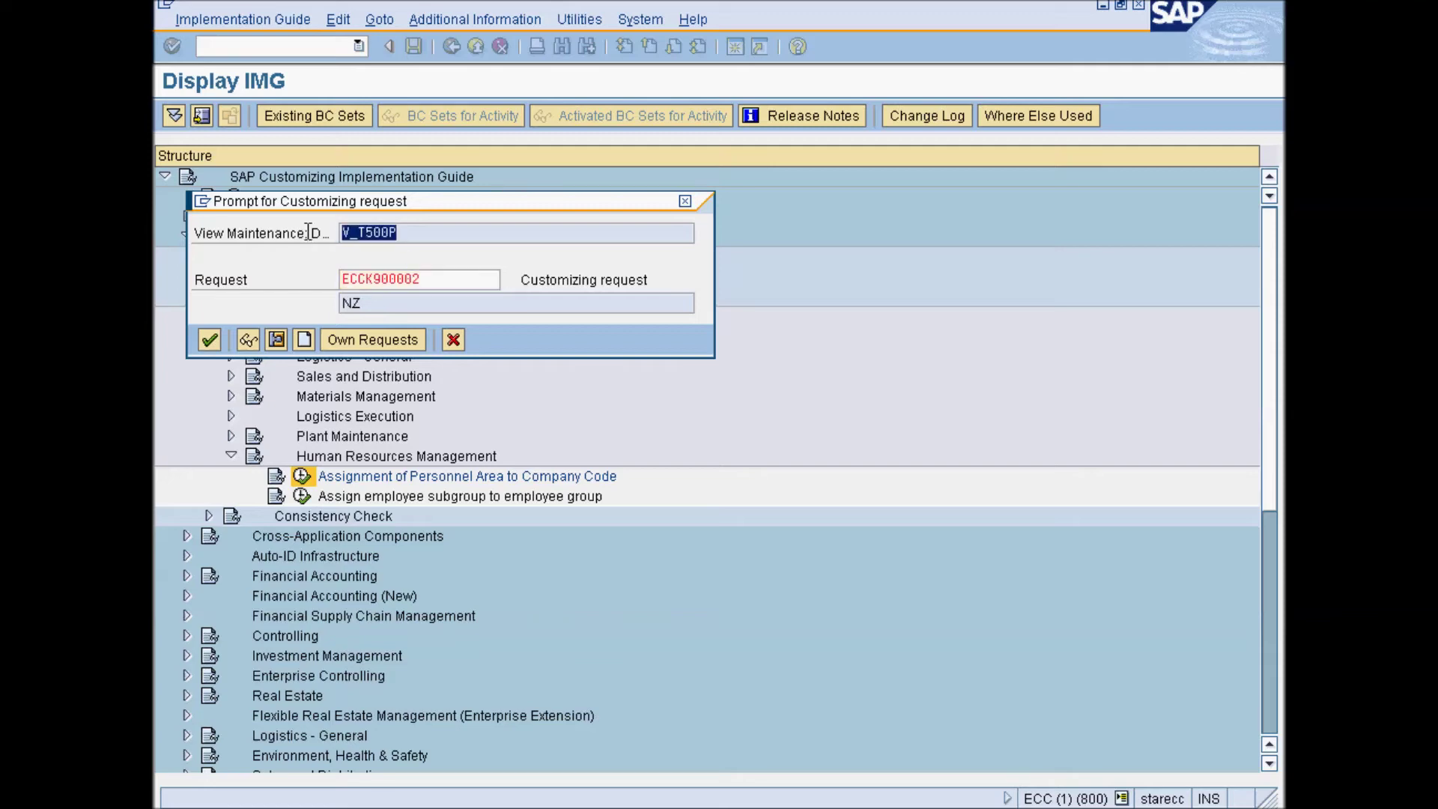
{"action": "left_click", "coordinate": [209, 339]}
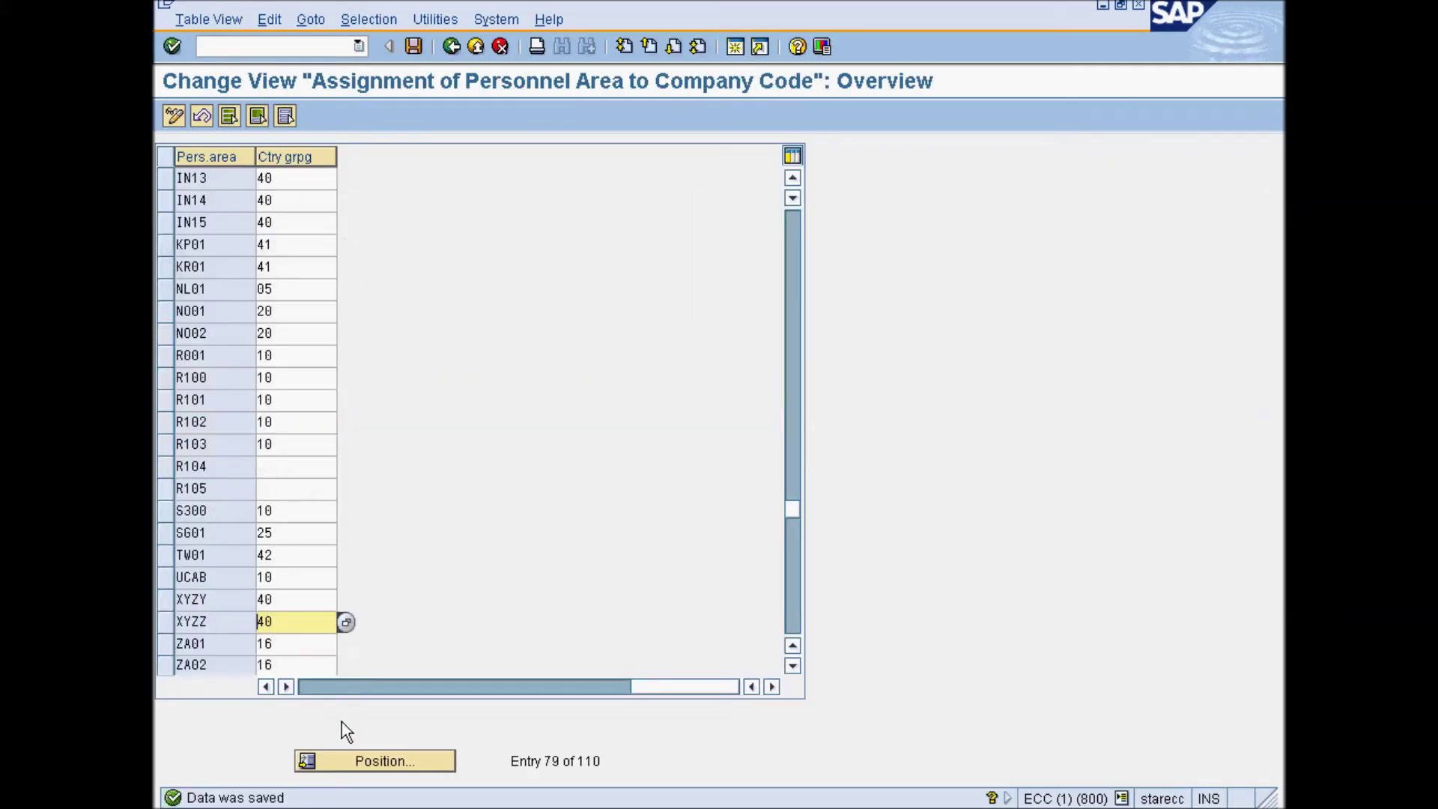
{"action": "left_click", "coordinate": [449, 47]}
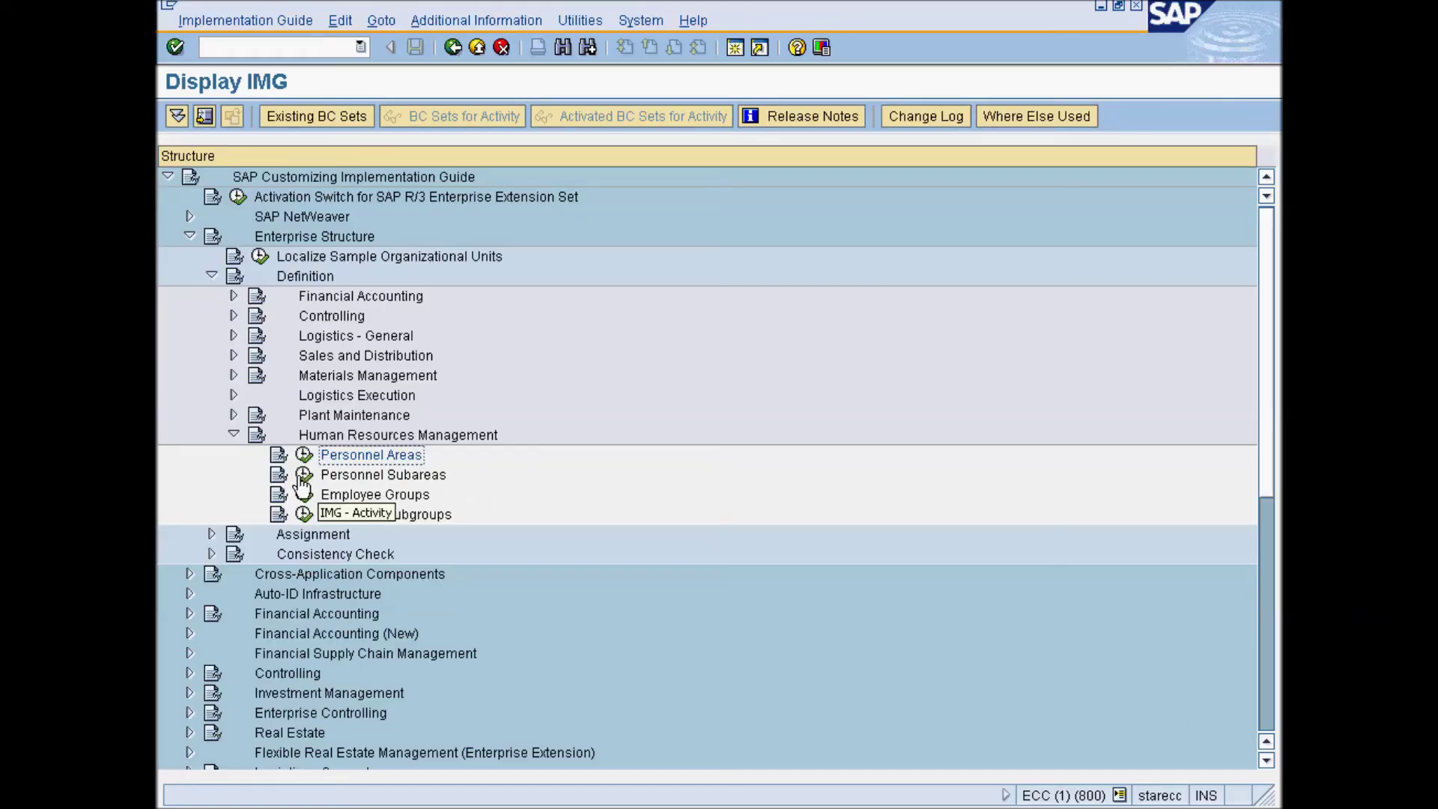
Step: Start Create personnel subareas for personnel area XYZZ (XYZ India) via the F4 lookup
{"action": "left_click", "coordinate": [303, 480]}
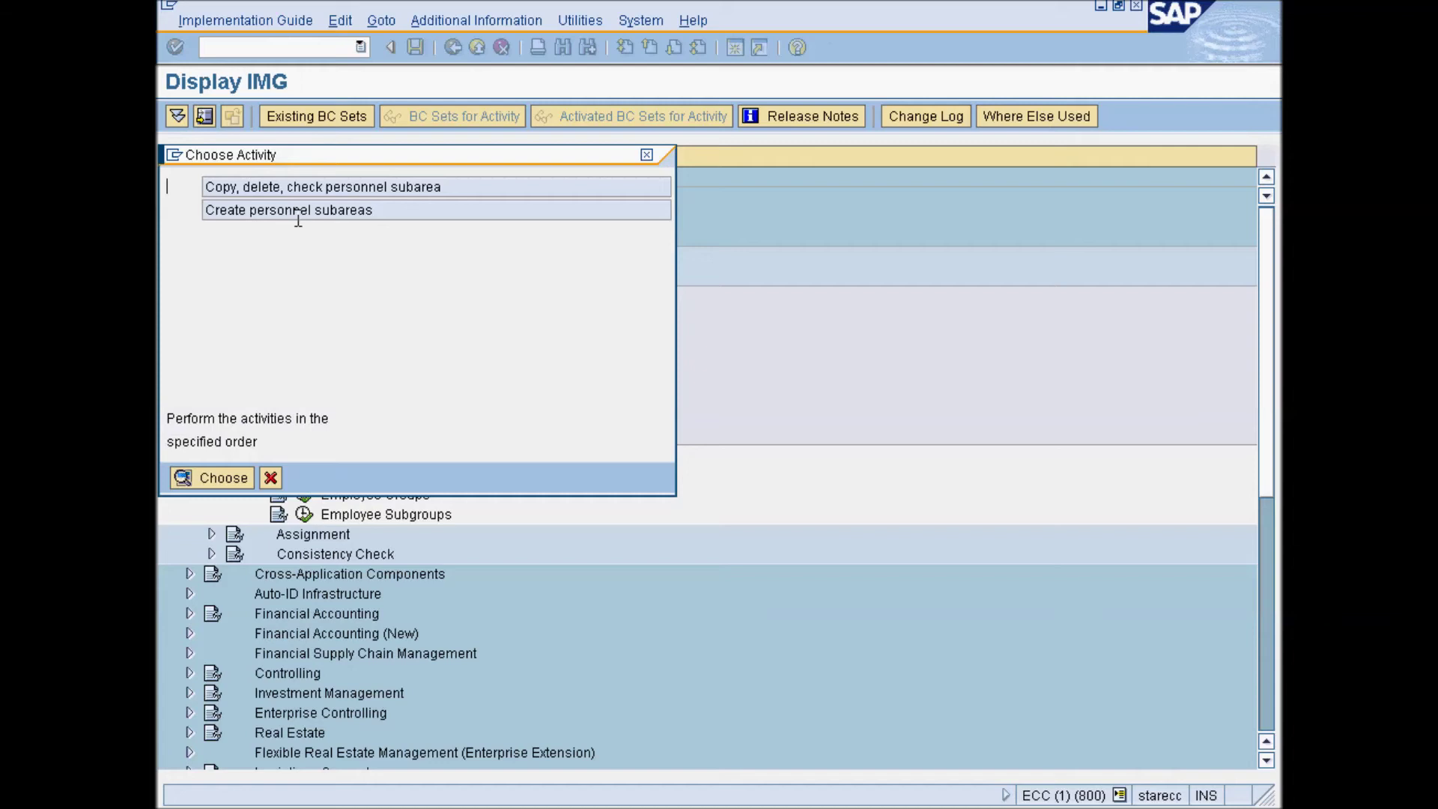
{"action": "double_click", "coordinate": [298, 212]}
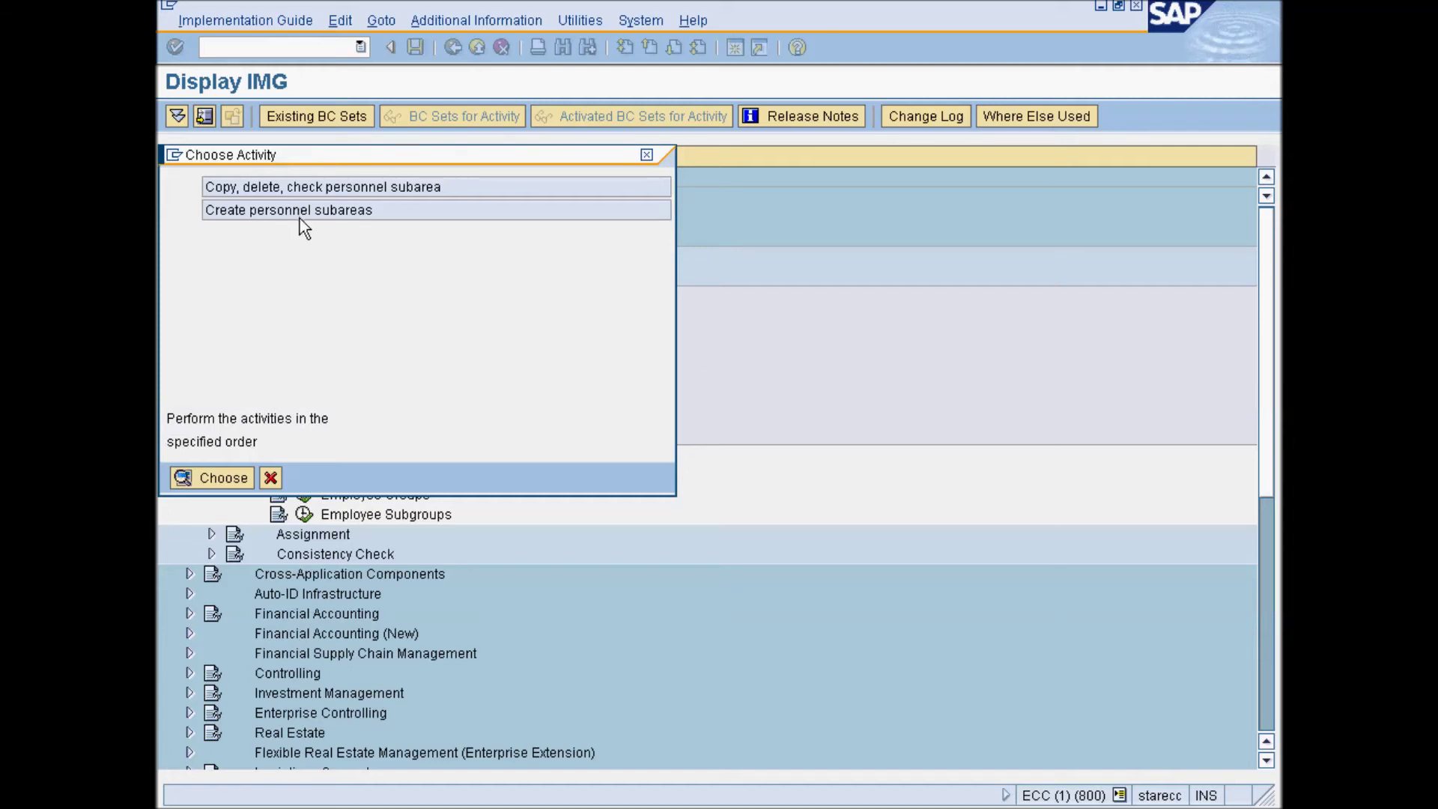
{"action": "left_click", "coordinate": [527, 256]}
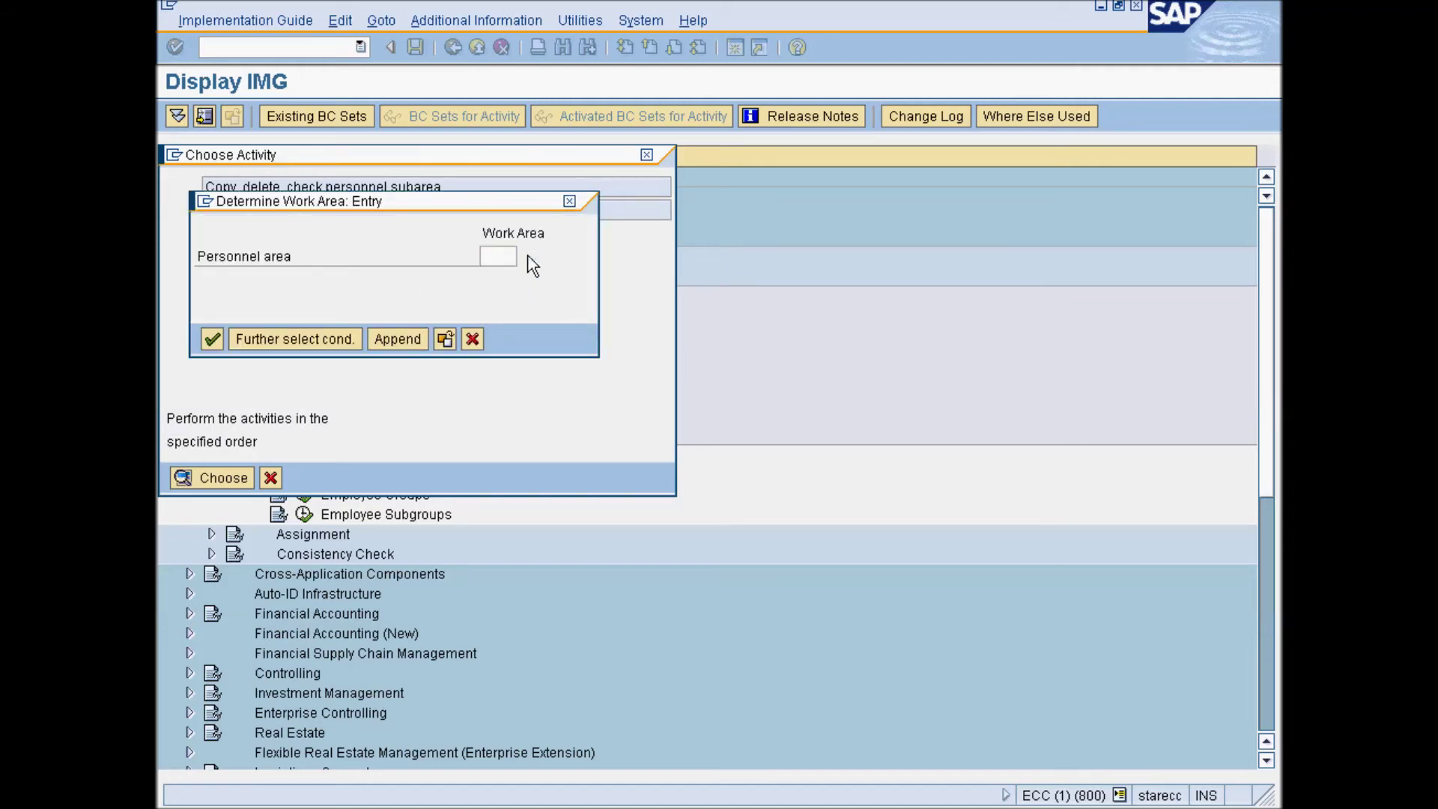
{"action": "scroll", "coordinate": [665, 625], "scroll_direction": "down", "scroll_amount": 20}
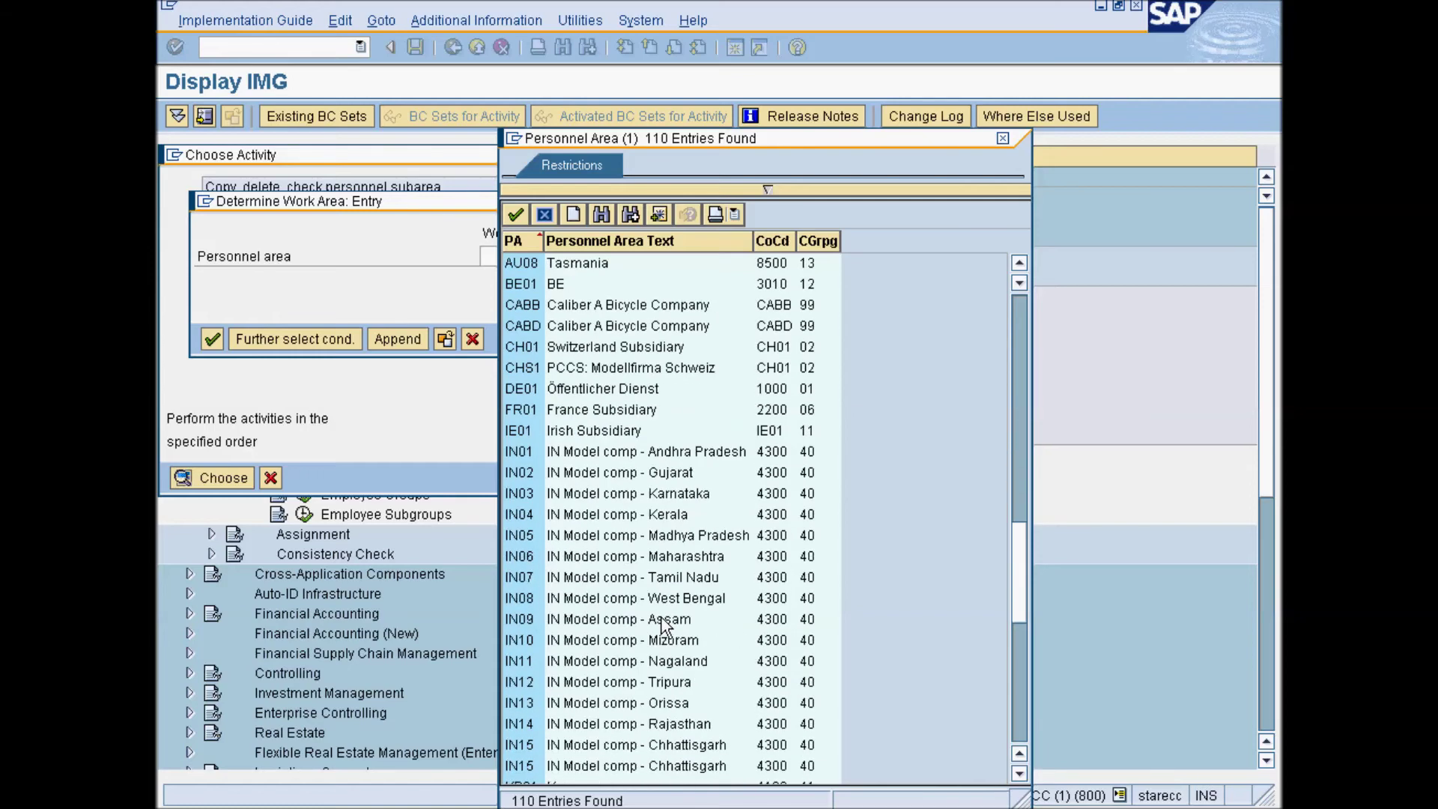
{"action": "scroll", "coordinate": [665, 626], "scroll_direction": "down", "scroll_amount": 2}
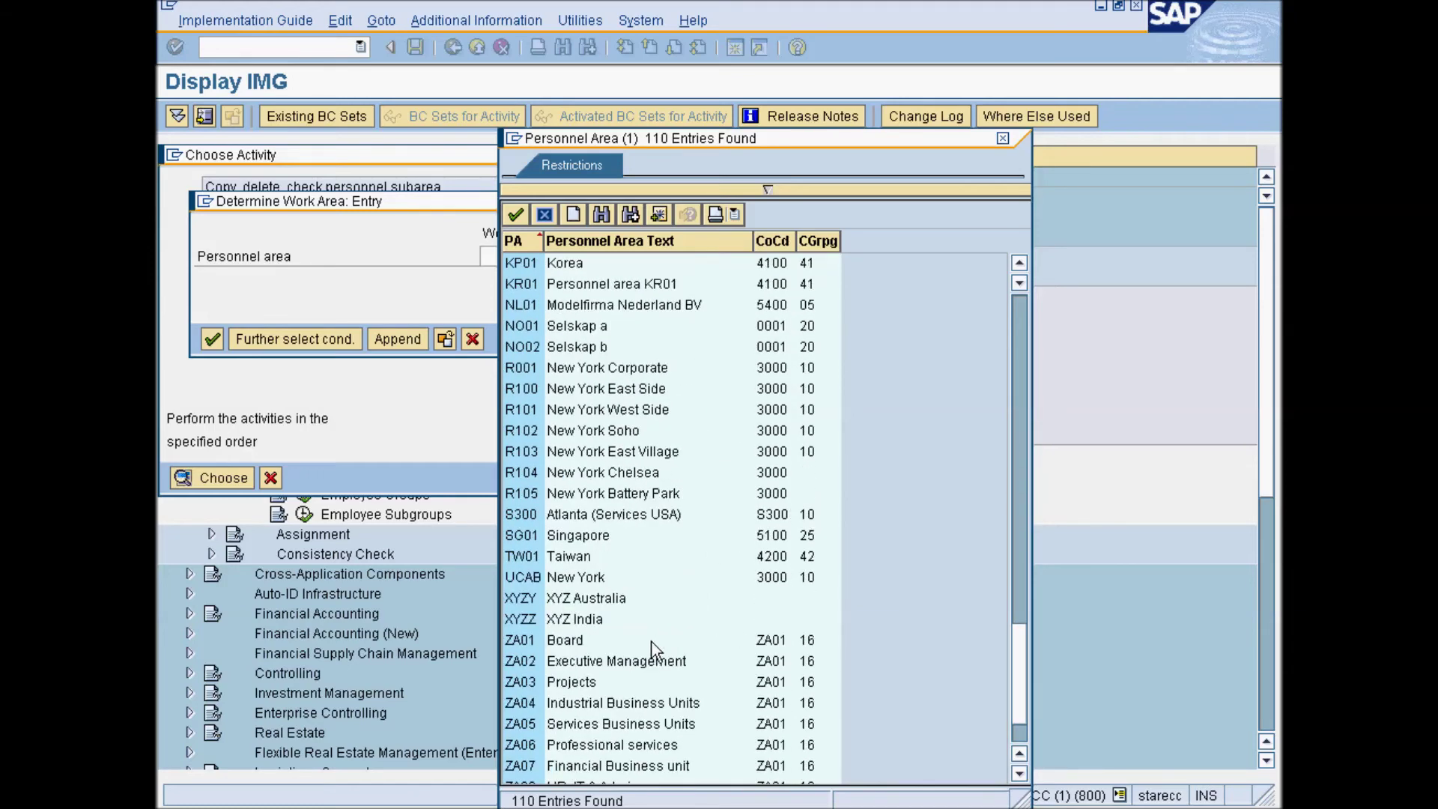
{"action": "left_click", "coordinate": [562, 624]}
{"action": "double_click", "coordinate": [562, 620]}
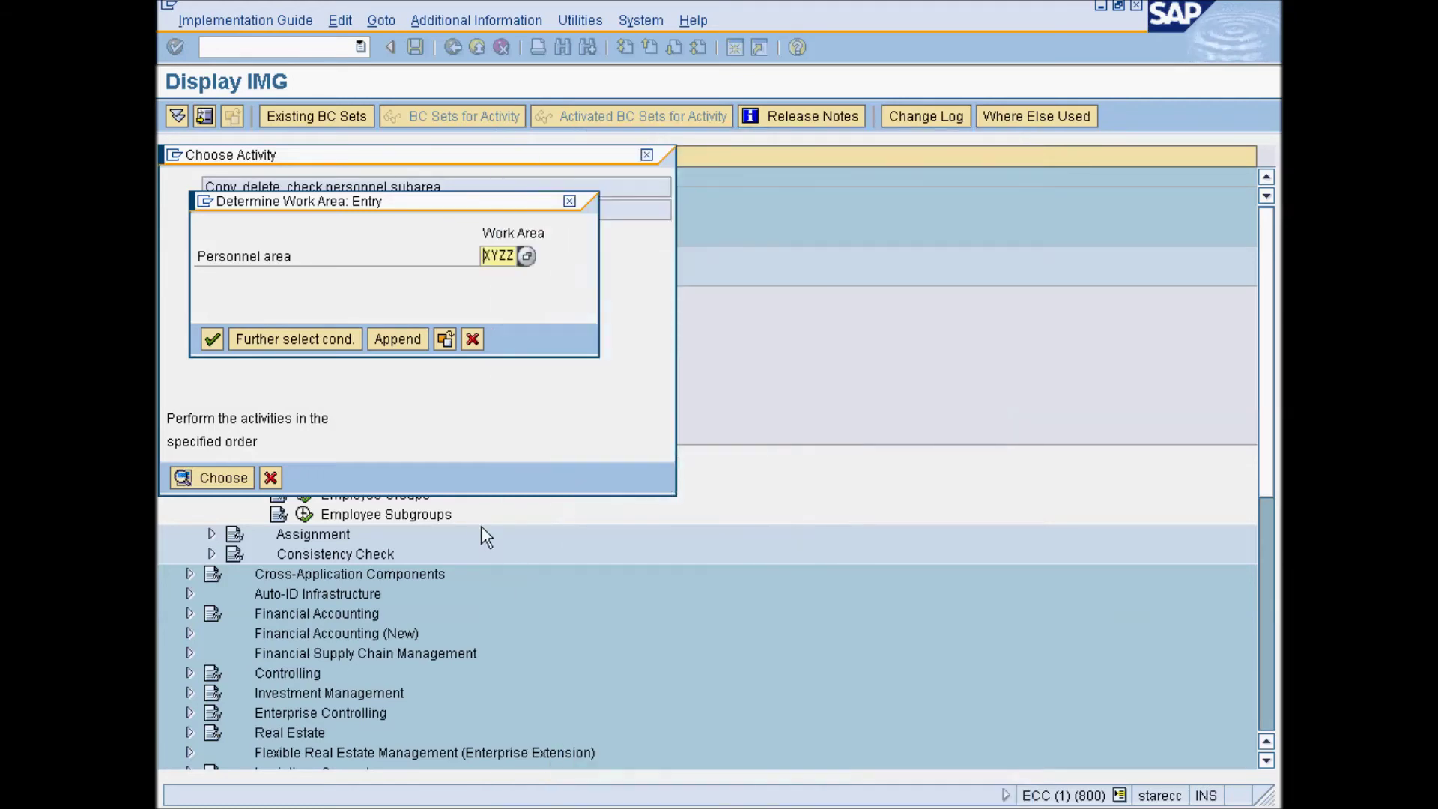
{"action": "left_click", "coordinate": [213, 339]}
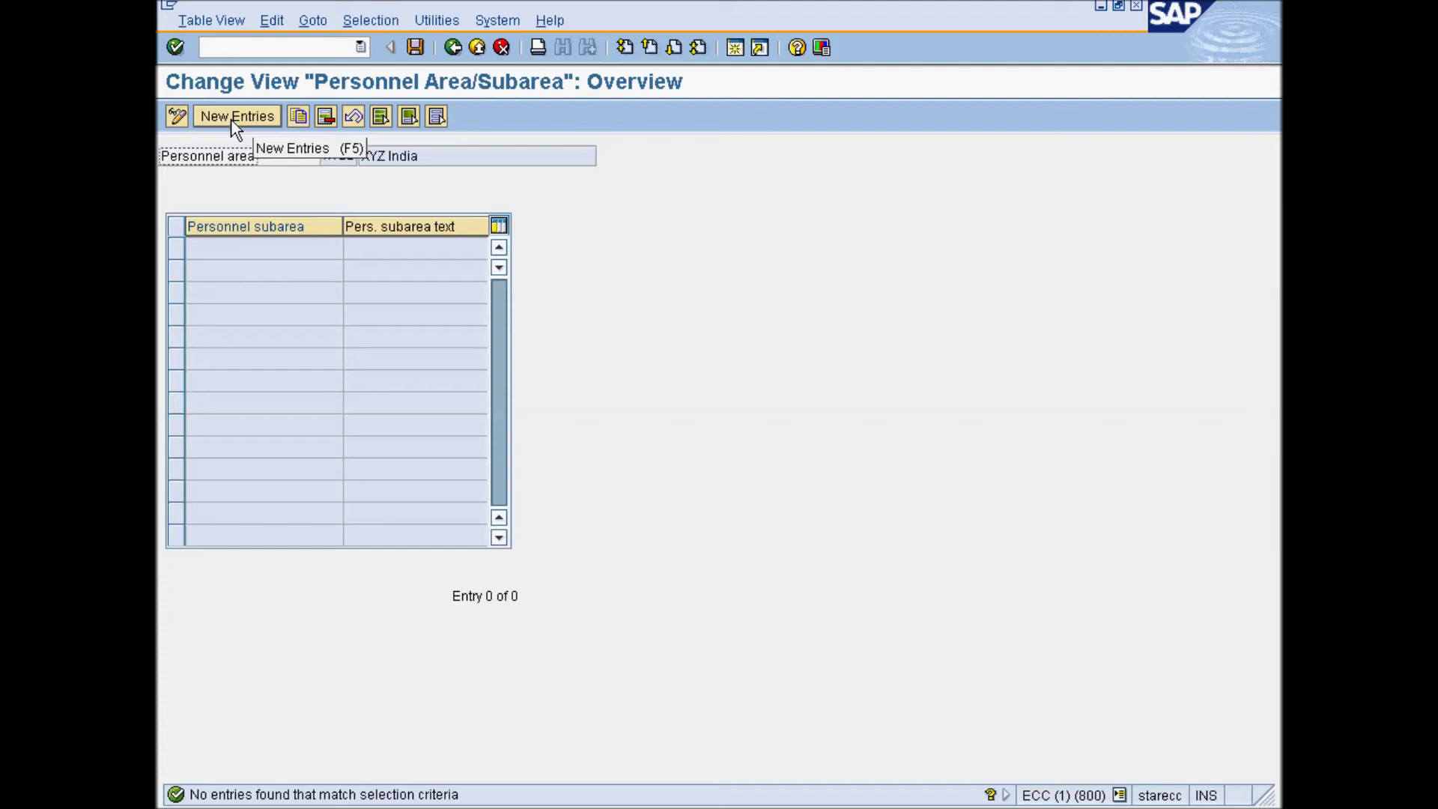
Step: Add new subarea XYZF with text 'XYZ Finance'
{"action": "left_click", "coordinate": [231, 118]}
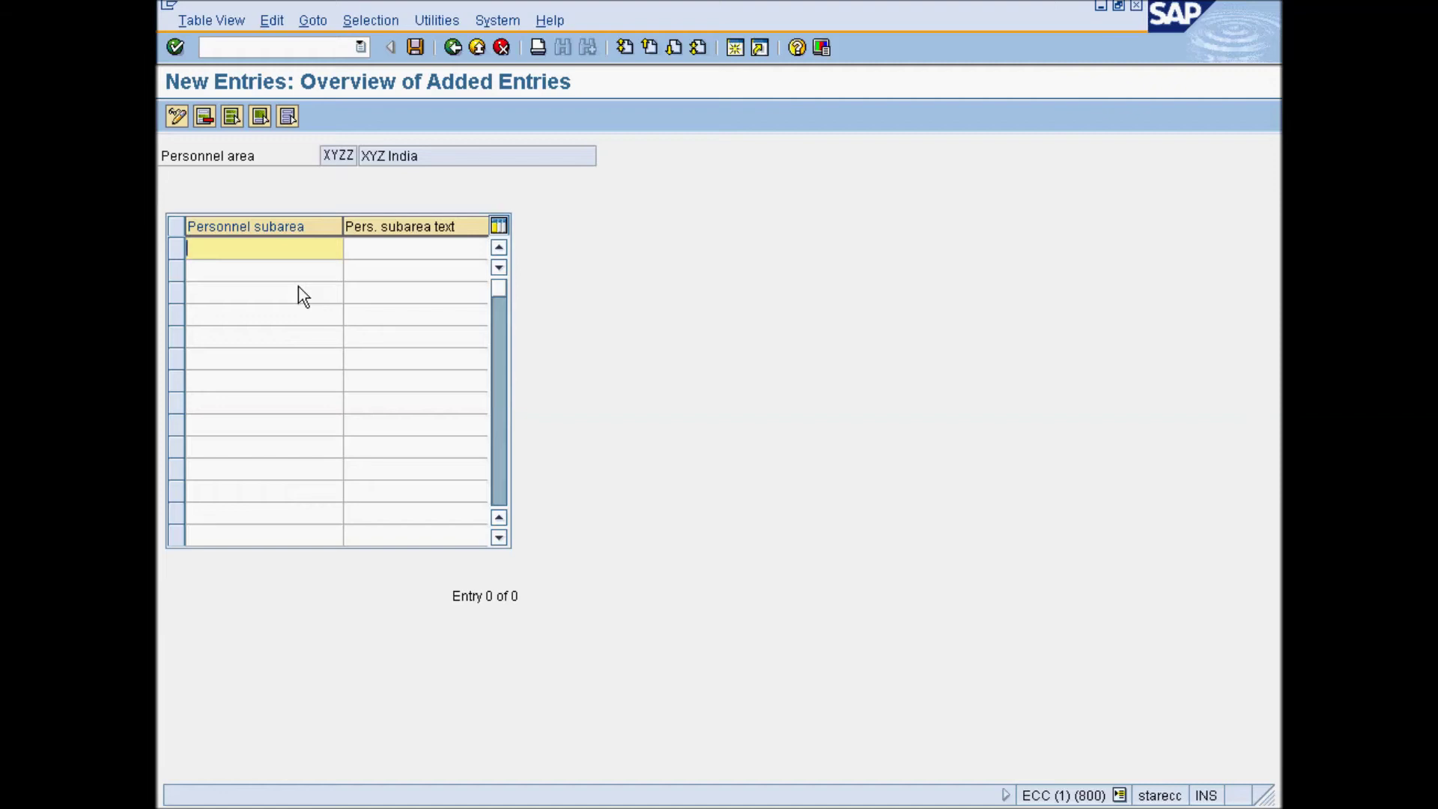
{"action": "type", "text": "XYZ"}
{"action": "type", "text": "F"}
{"action": "key", "text": "Tab"}
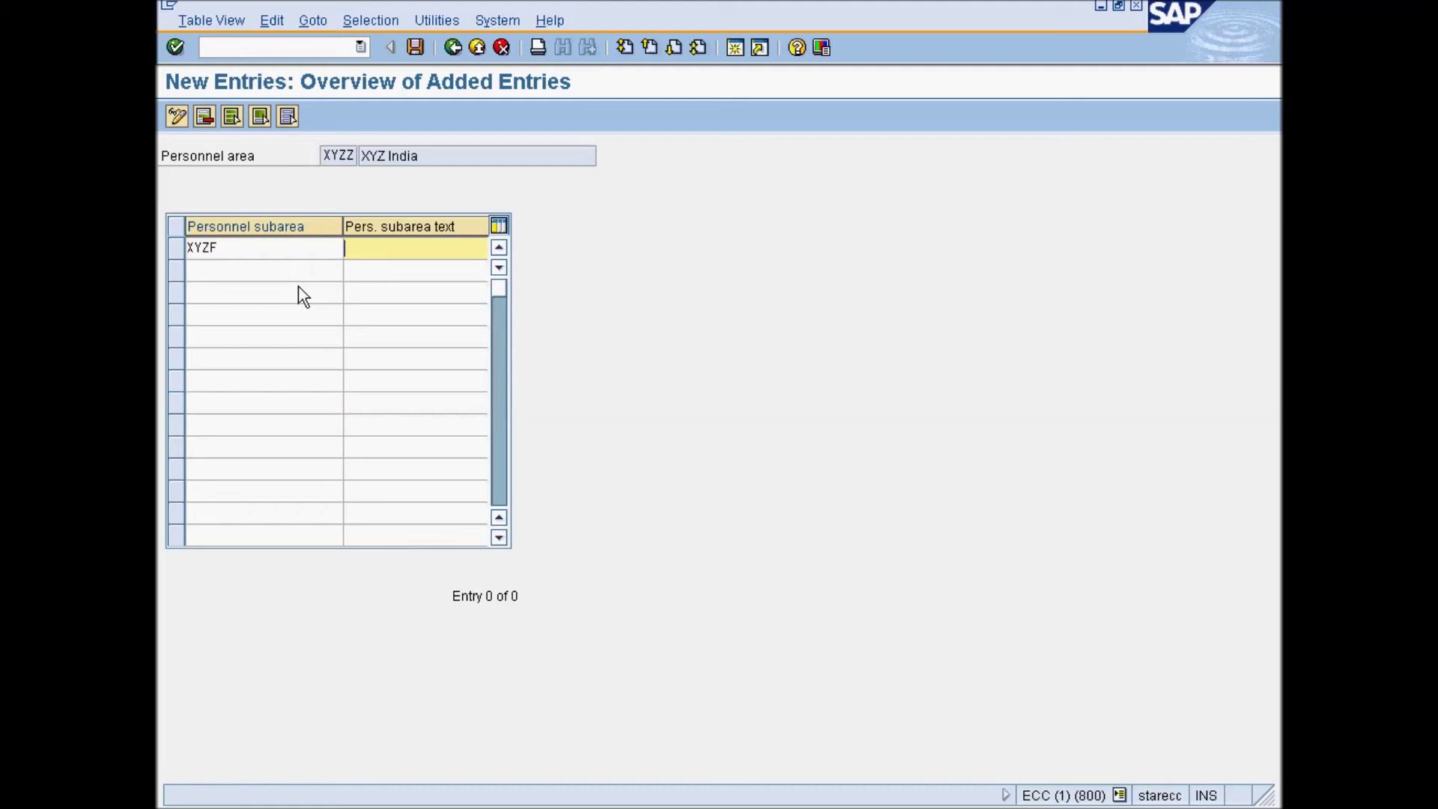
{"action": "type", "text": "XYZ F"}
{"action": "type", "text": "Inance"}
{"action": "key", "text": "Return"}
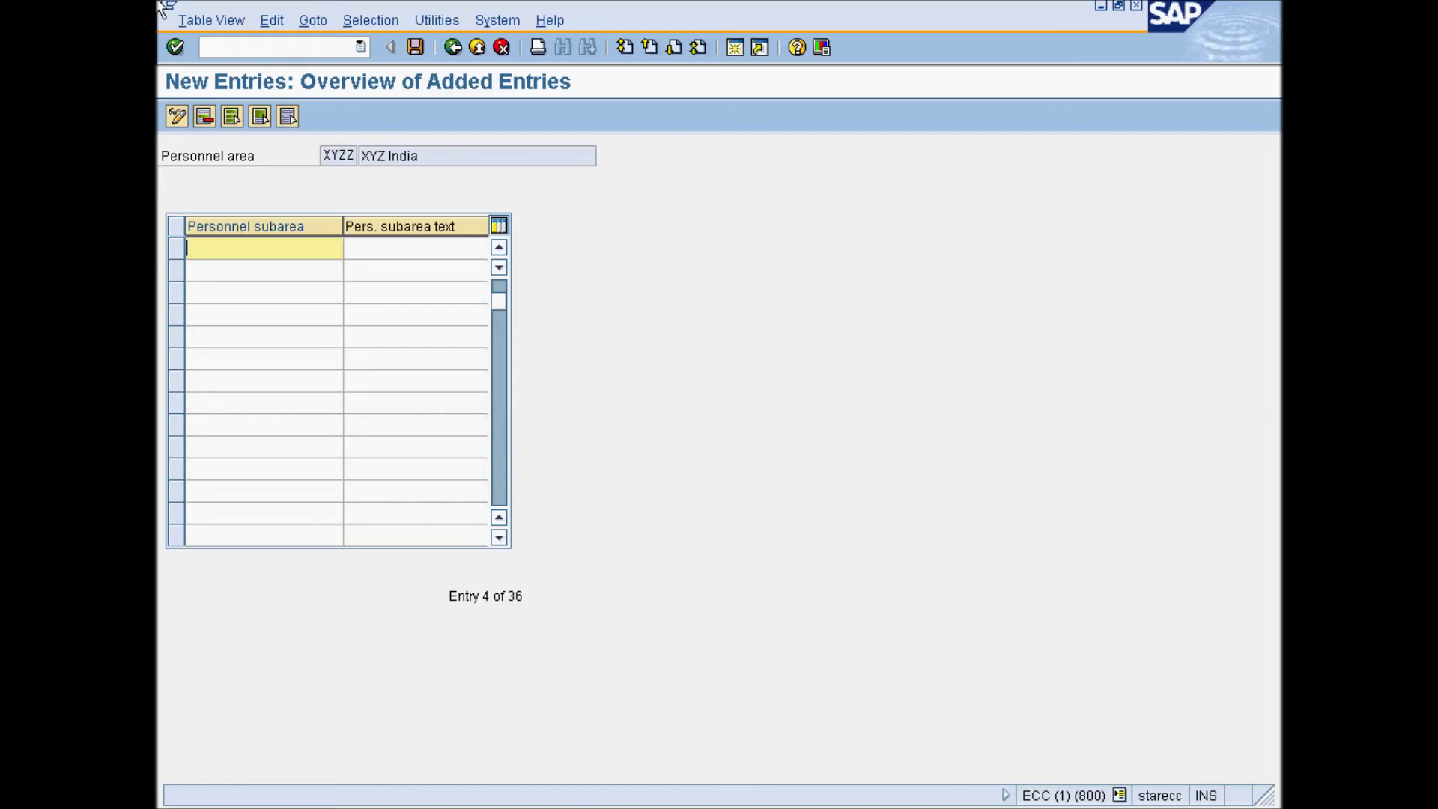
Step: Add subarea XYZH with text 'XYZ HR' and save, checking the customizing request
{"action": "scroll", "coordinate": [308, 324], "scroll_direction": "up", "scroll_amount": 1}
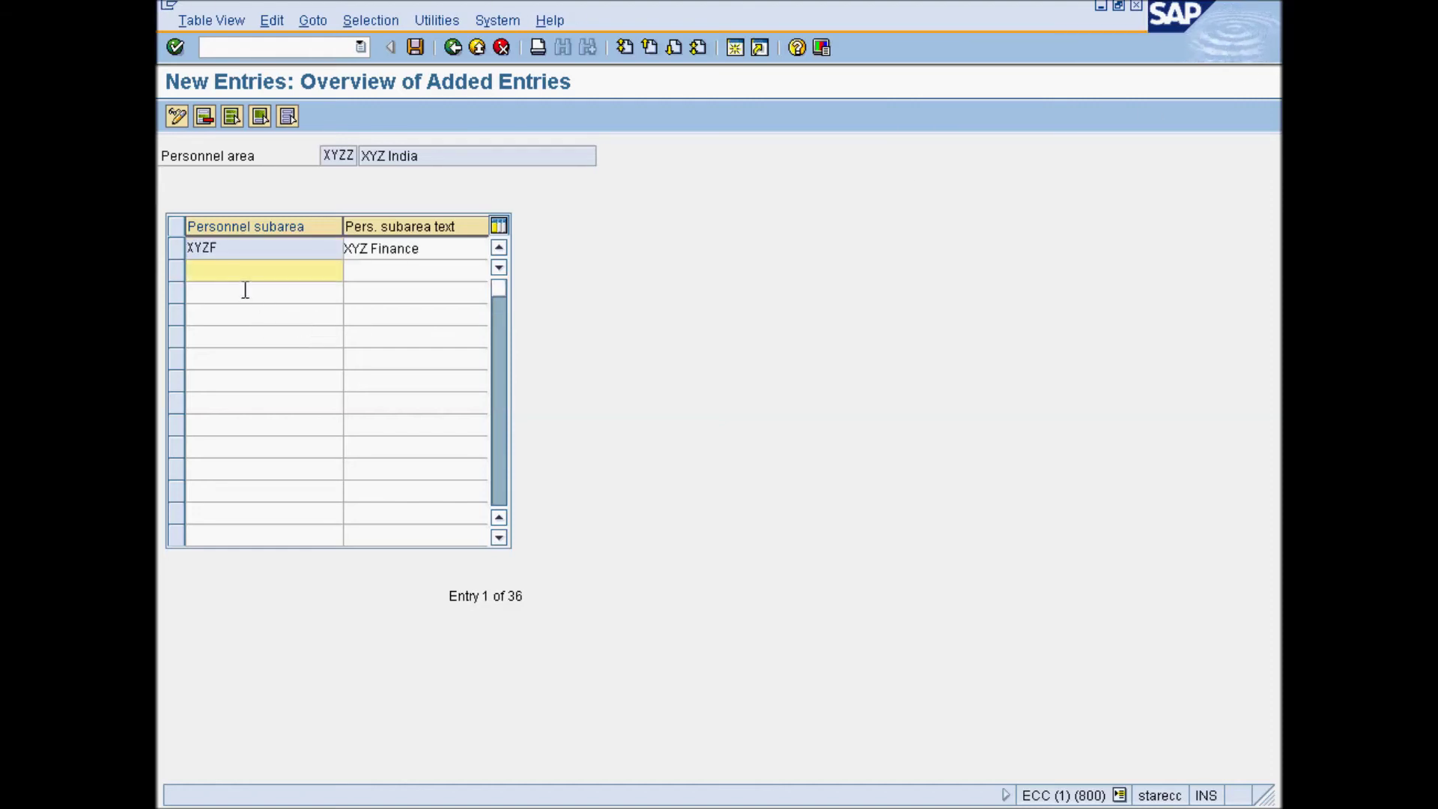
{"action": "type", "text": "X"}
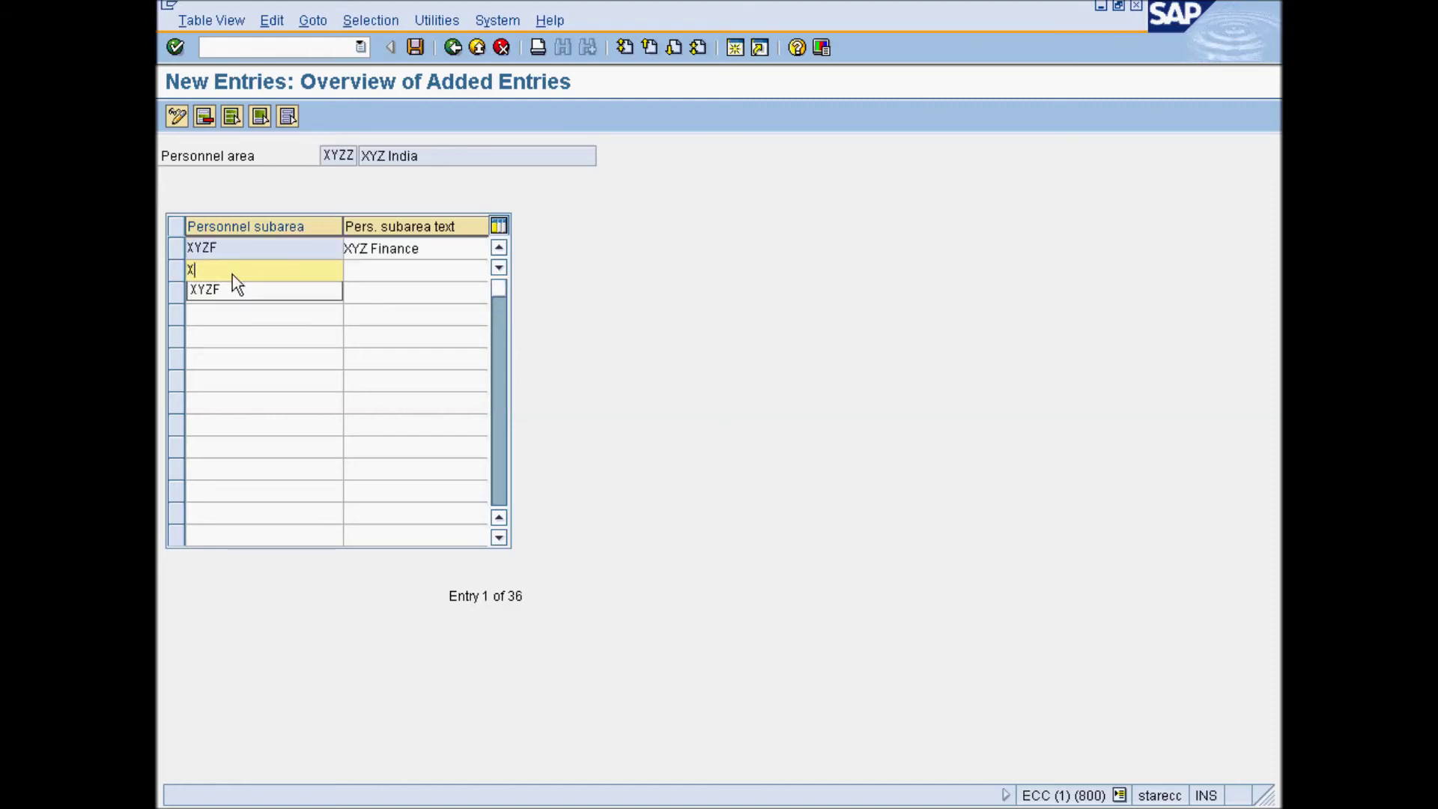
{"action": "type", "text": "YZH"}
{"action": "left_click", "coordinate": [389, 272]}
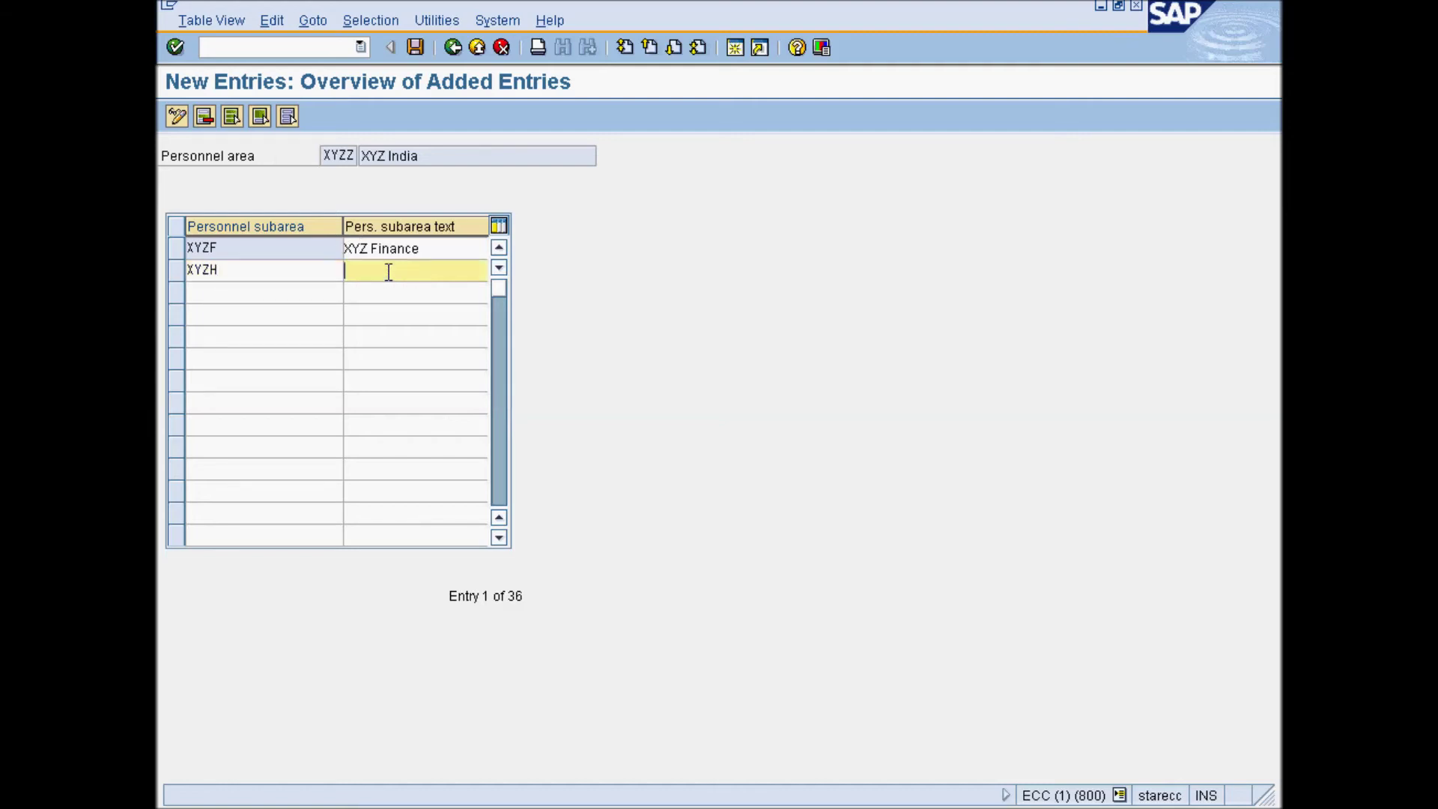
{"action": "type", "text": "XYZ HR"}
{"action": "key", "text": "Return"}
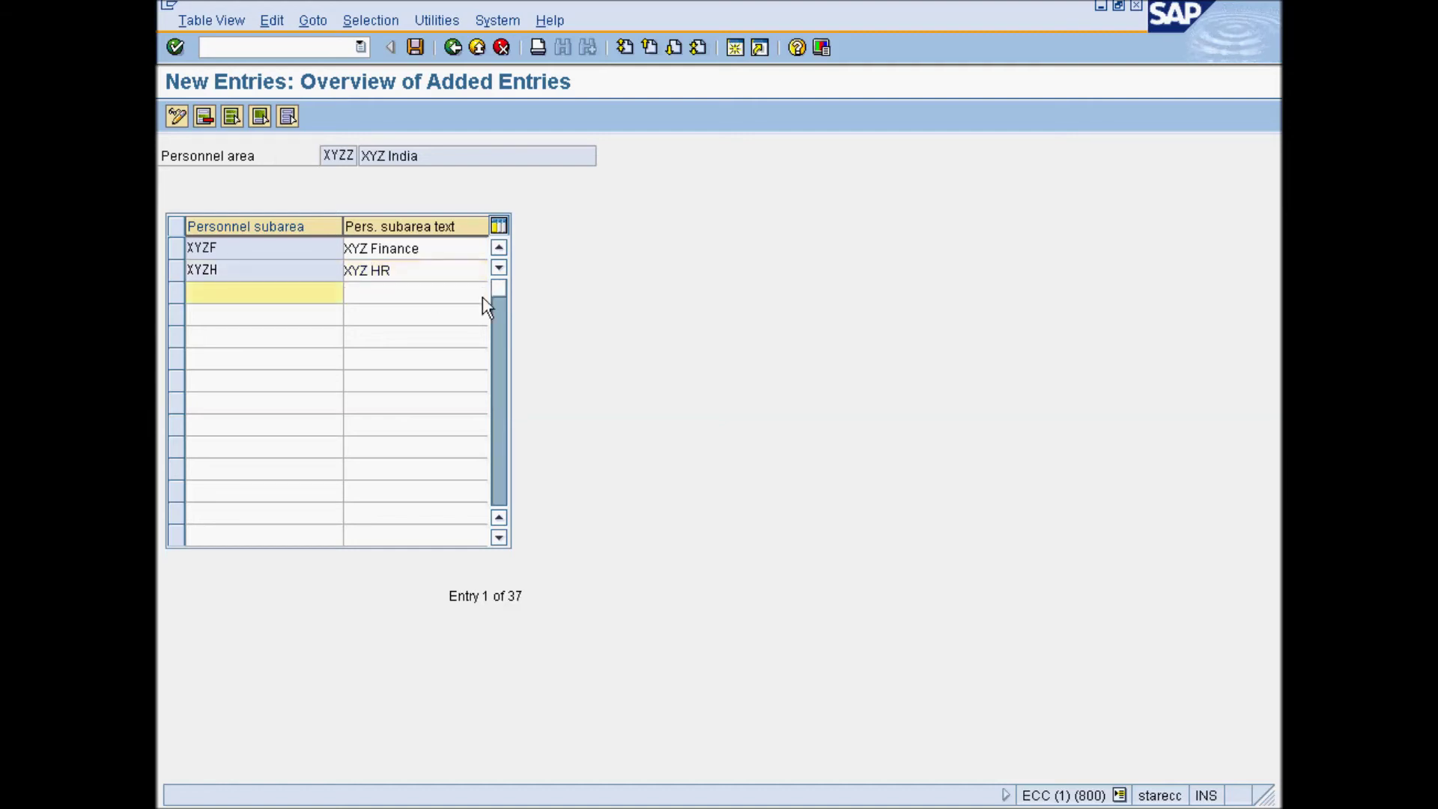
{"action": "left_click", "coordinate": [411, 48]}
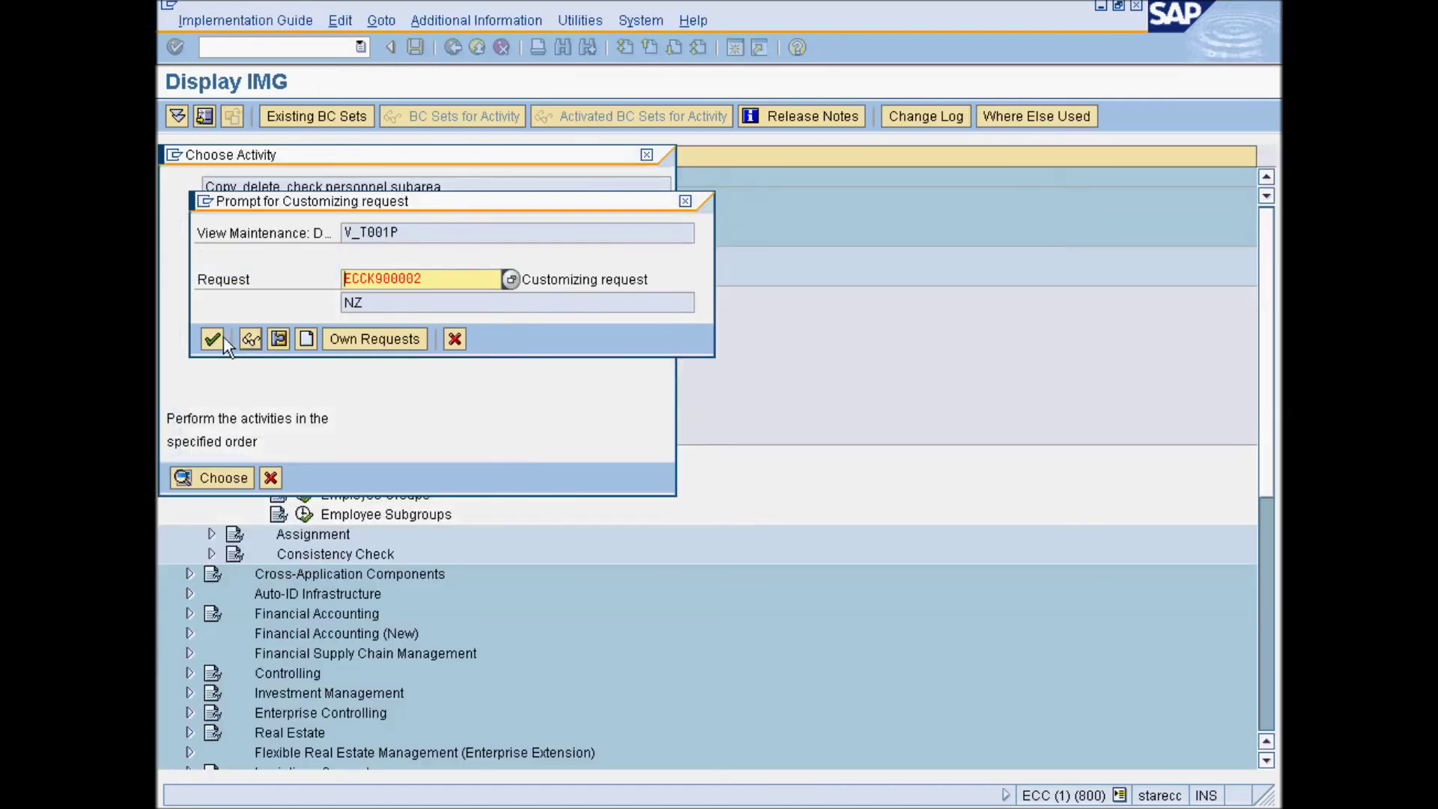
{"action": "left_click", "coordinate": [213, 339]}
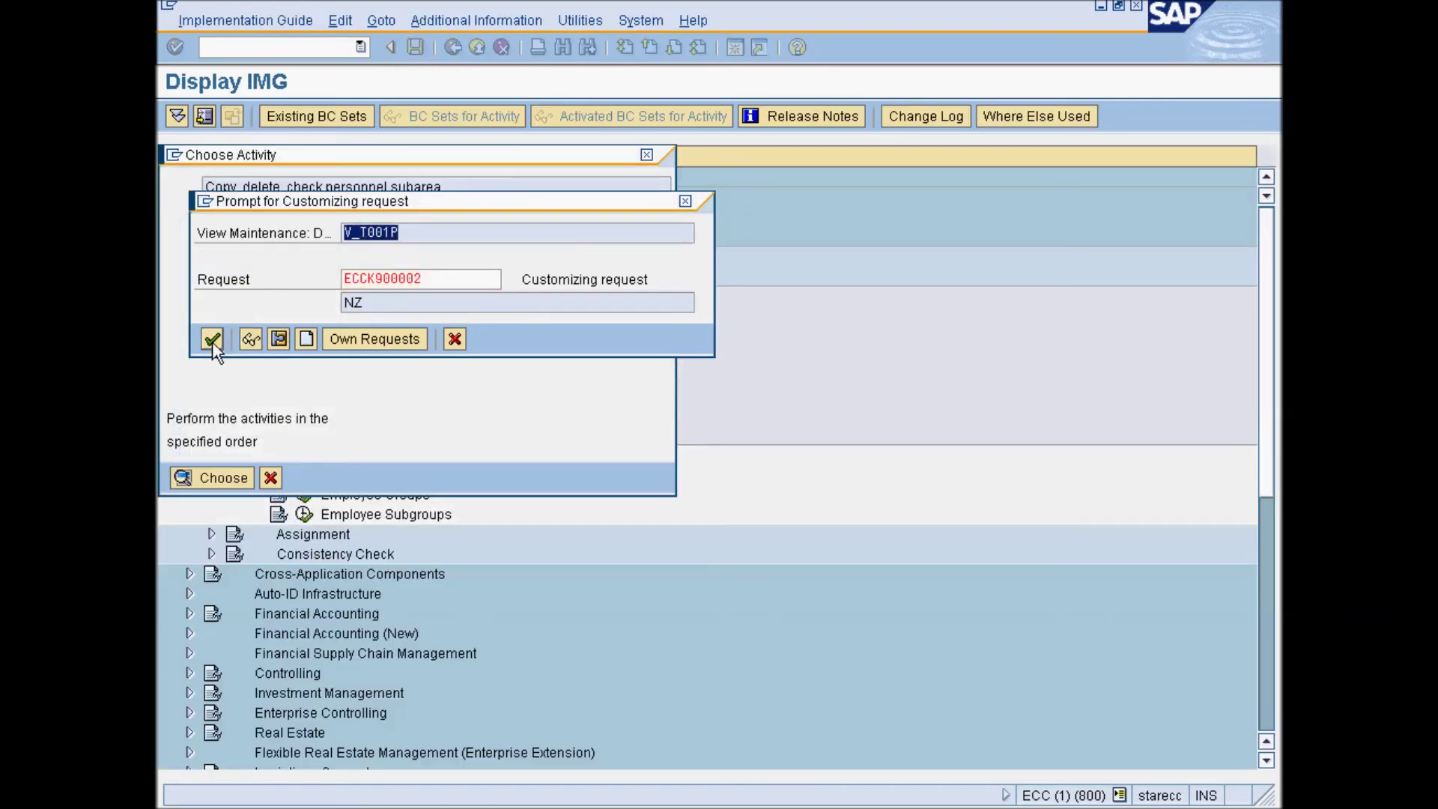
Step: Confirm the customizing request and go back to the personnel subarea activity choice
{"action": "left_click", "coordinate": [213, 341]}
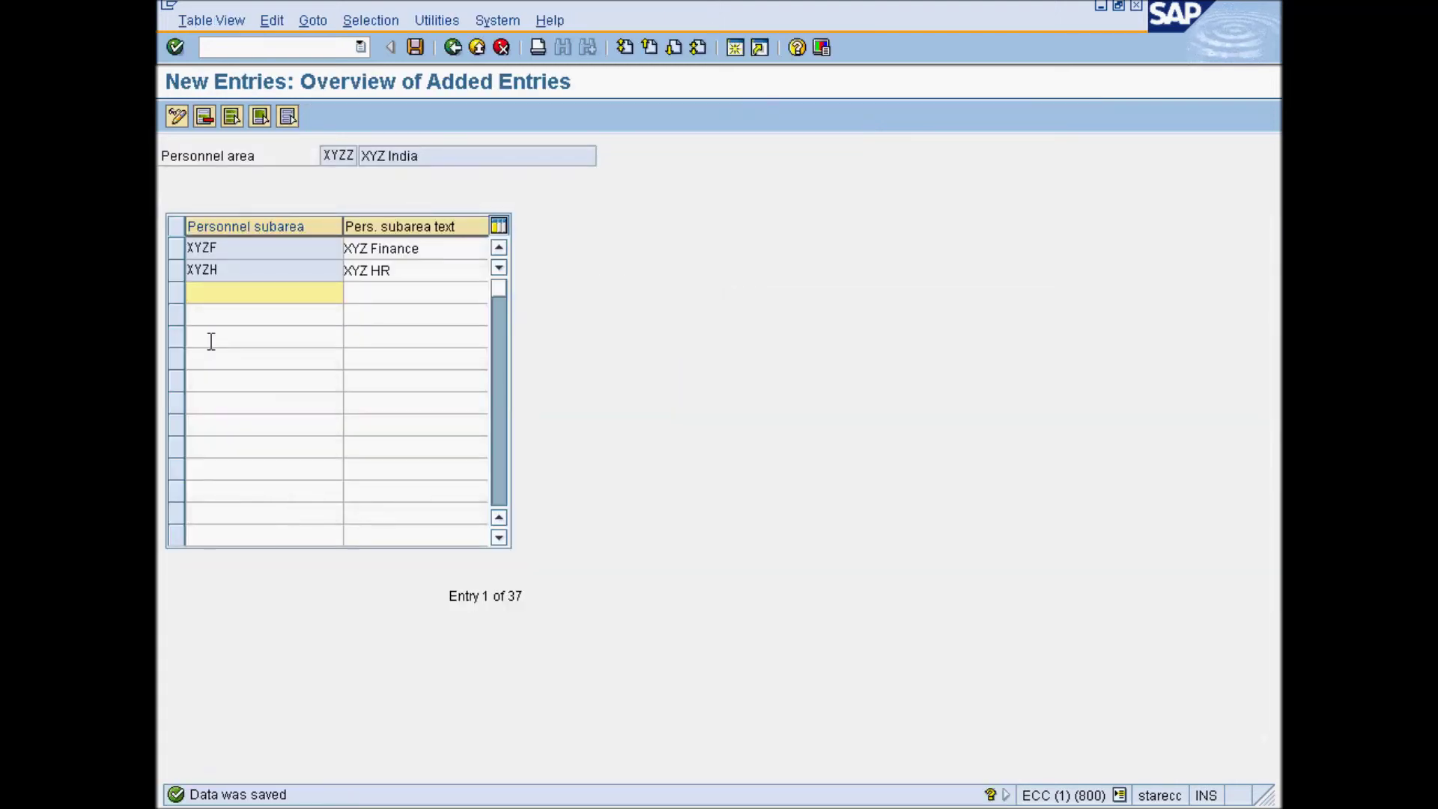
{"action": "left_click", "coordinate": [454, 46]}
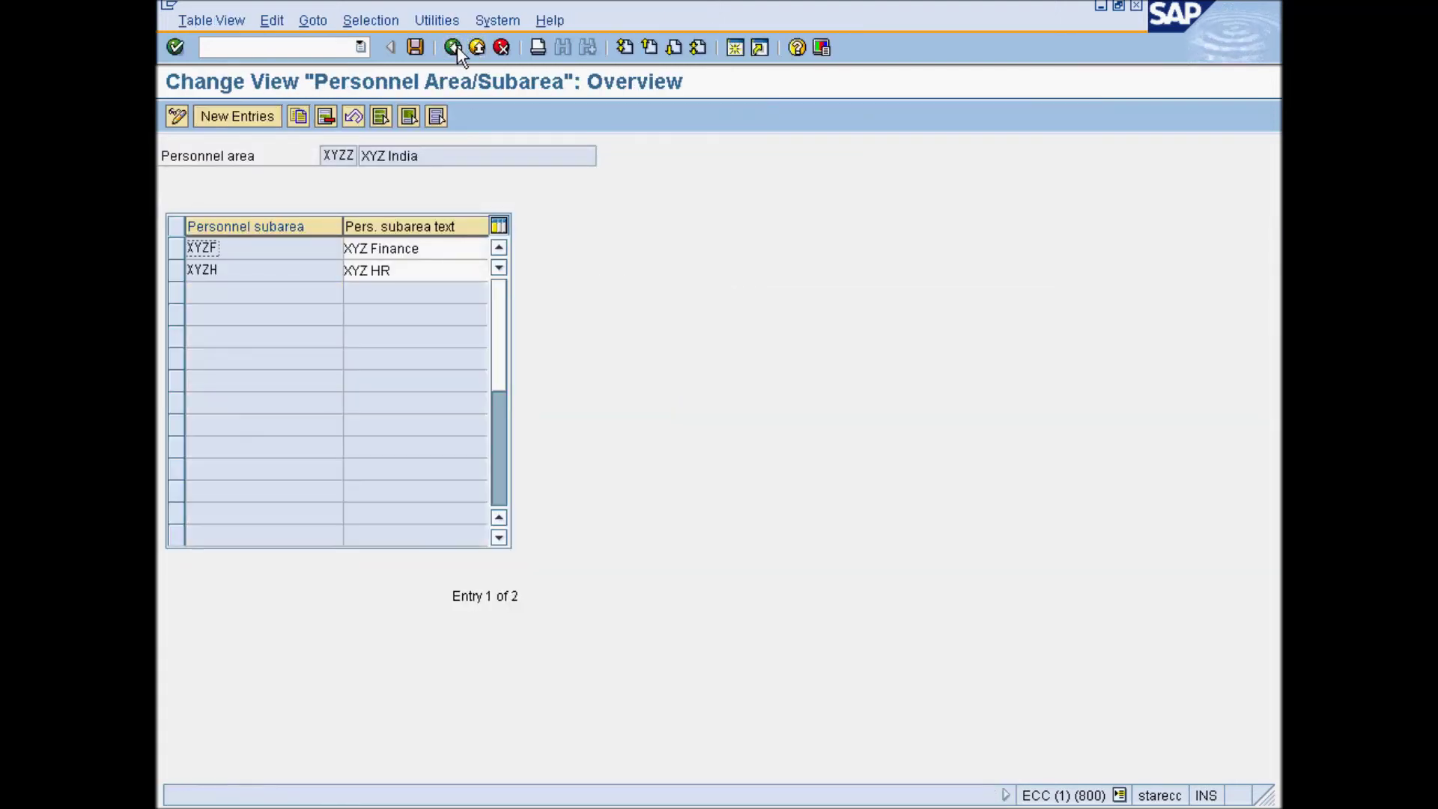
{"action": "left_click", "coordinate": [454, 47]}
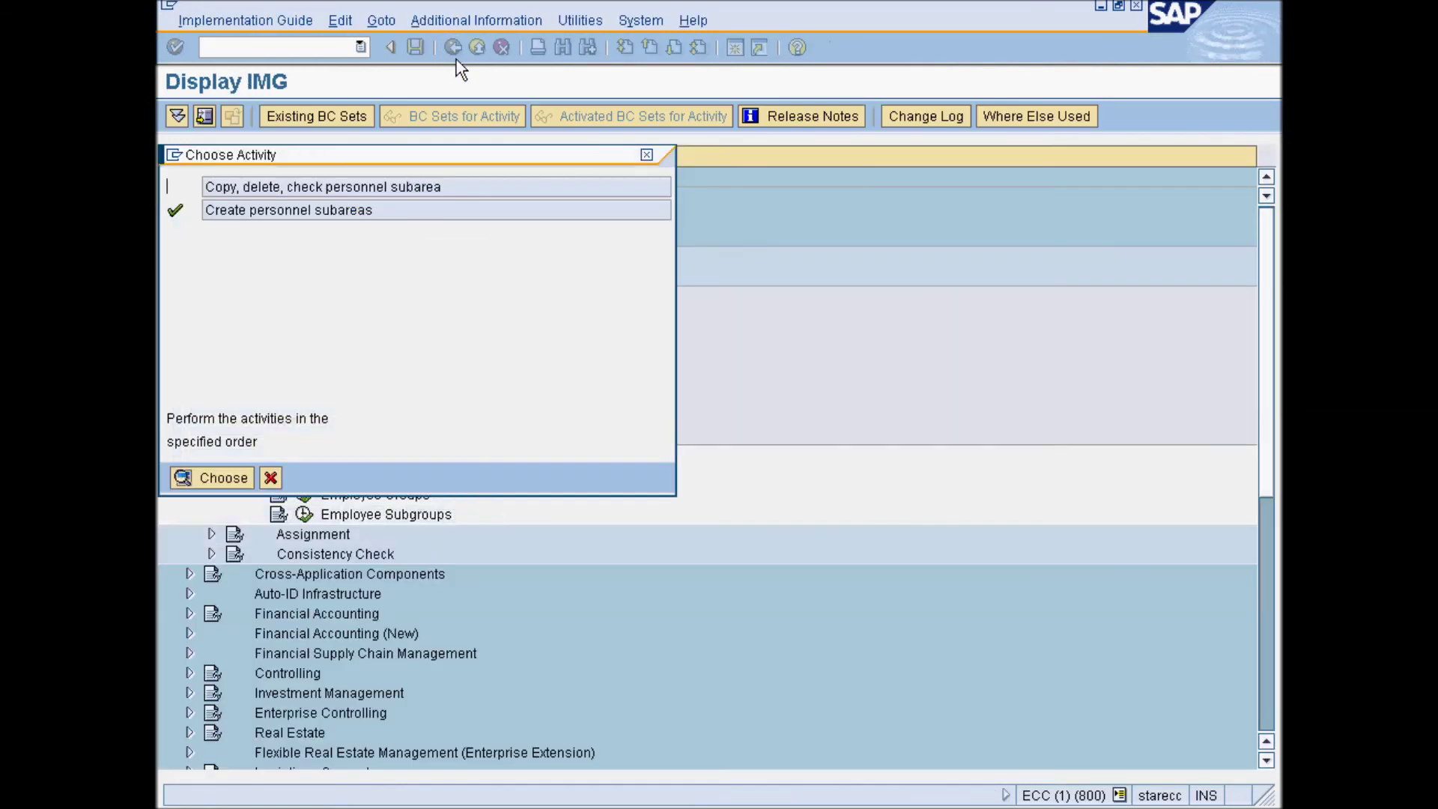